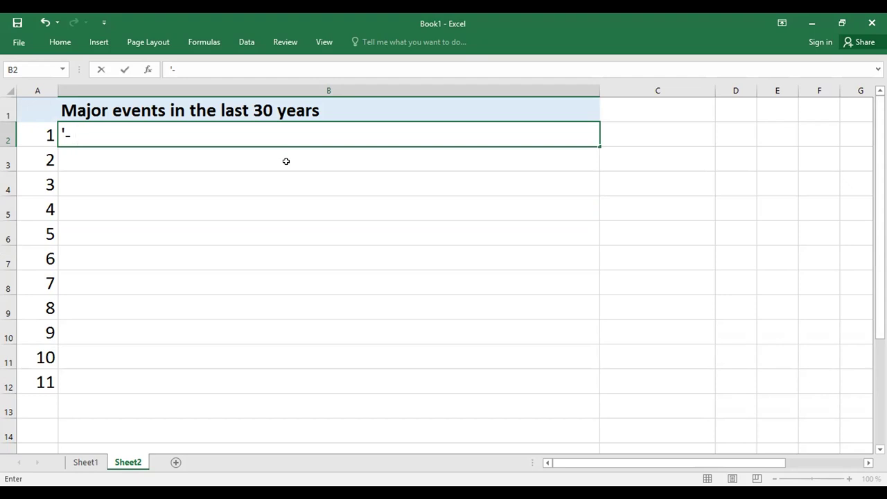
Step: Widen column A, keeping the dash entered in B2
{"action": "left_click", "coordinate": [60, 91]}
{"action": "left_click_drag", "start_coordinate": [56, 90], "coordinate": [99, 91]}
{"action": "left_click", "coordinate": [245, 154]}
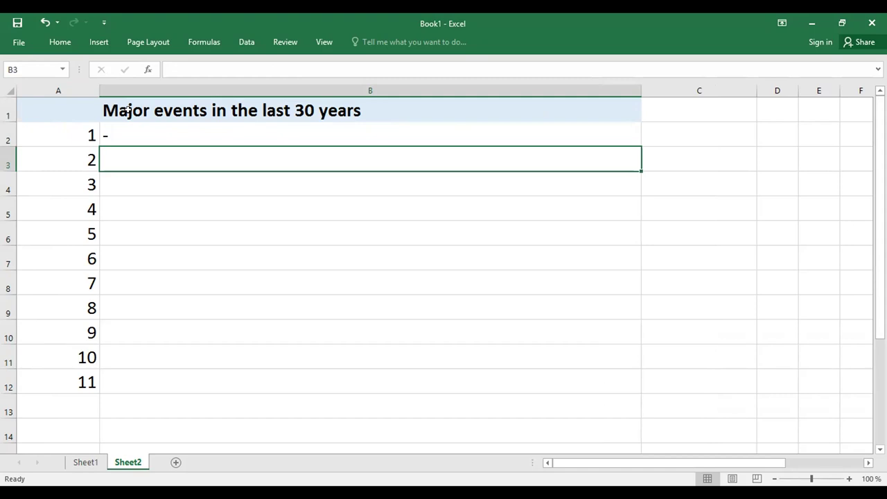
Step: Enter the header "Cost of the disruption" in cell C1
{"action": "double_click", "coordinate": [237, 131]}
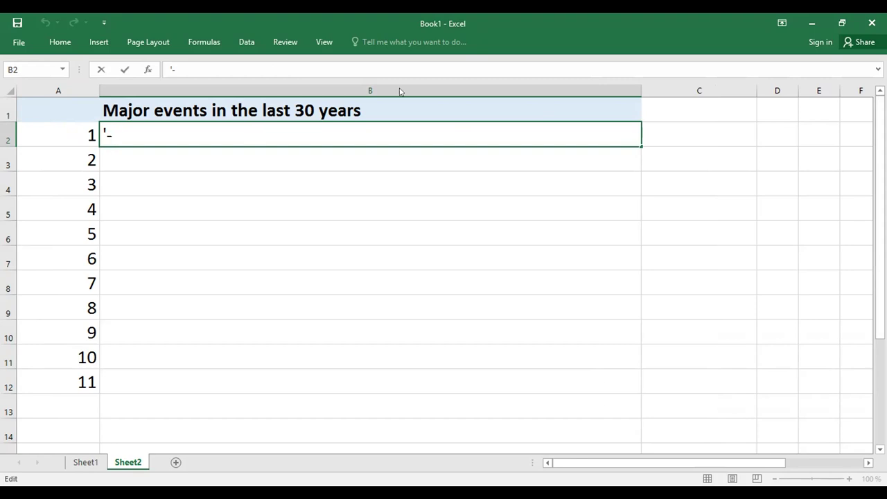
{"action": "key", "text": "Tab"}
{"action": "key", "text": "Up"}
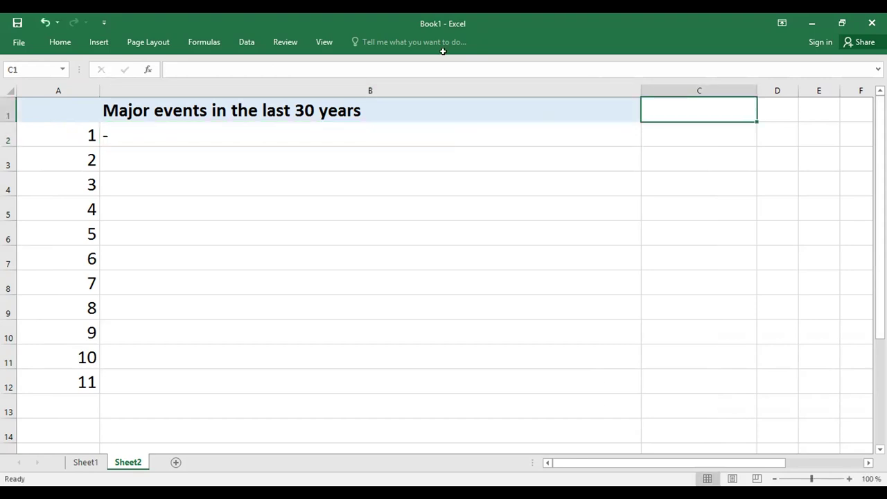
{"action": "type", "text": "Cost "}
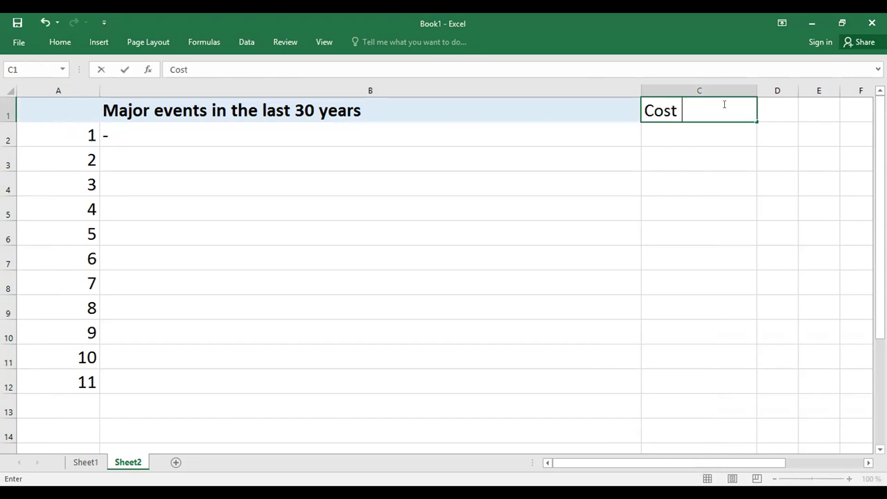
{"action": "type", "text": "of the dis"}
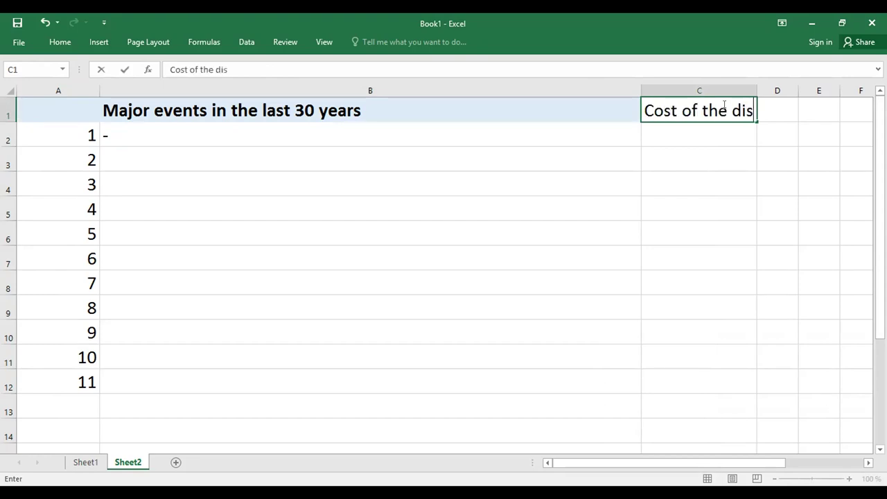
{"action": "type", "text": "ruption"}
{"action": "key", "text": "Return"}
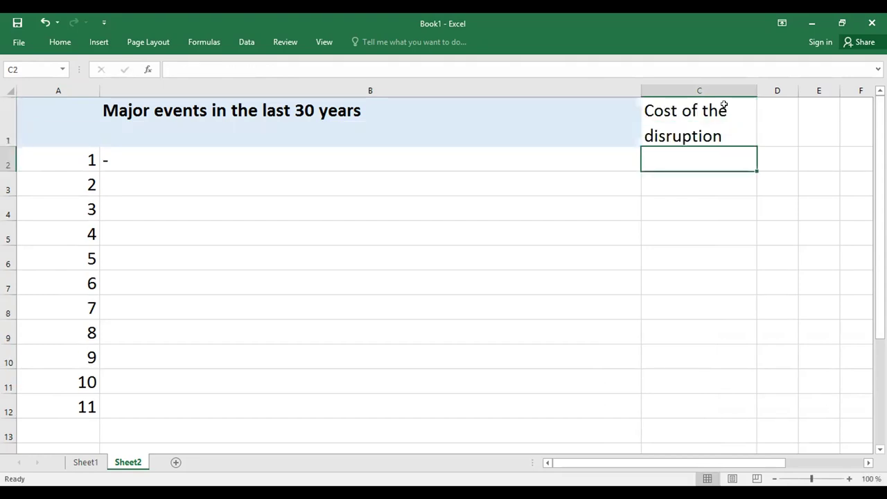
Step: Narrow column B, widen column C, and shade C1 light blue like the rest of the header row
{"action": "left_click_drag", "start_coordinate": [755, 91], "coordinate": [857, 91]}
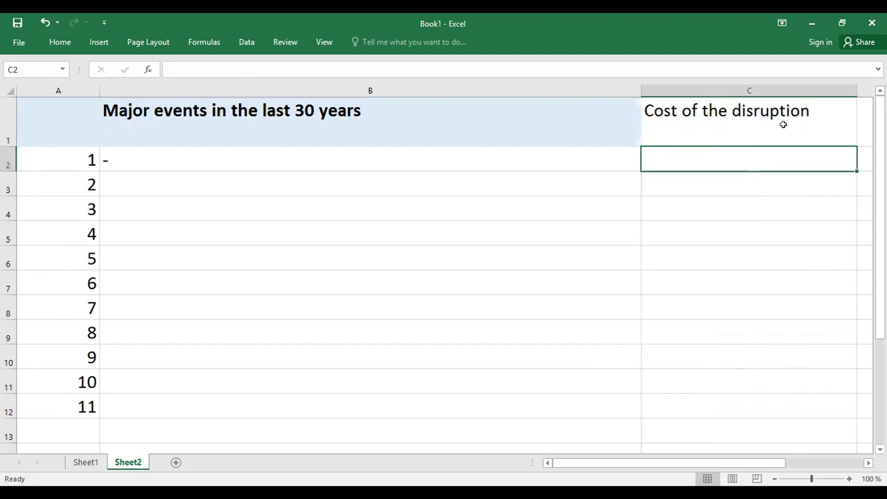
{"action": "left_click", "coordinate": [693, 115]}
{"action": "left_click_drag", "start_coordinate": [641, 90], "coordinate": [460, 88]}
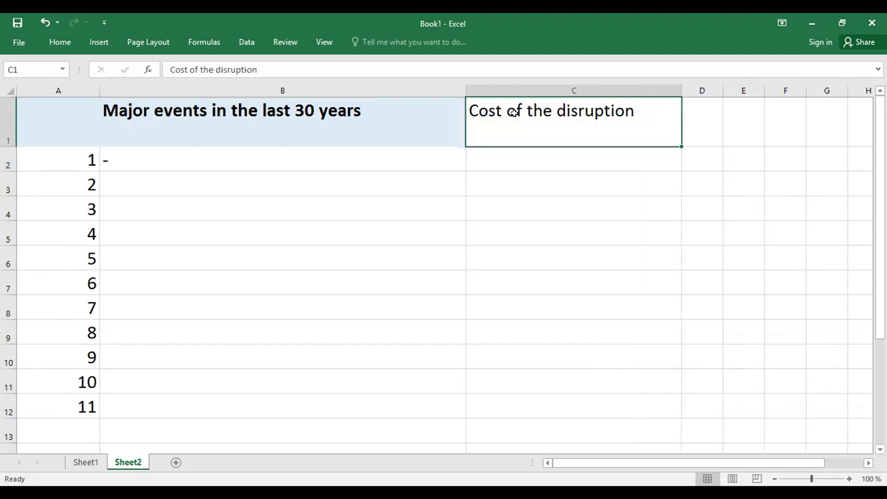
{"action": "left_click_drag", "start_coordinate": [681, 90], "coordinate": [802, 91]}
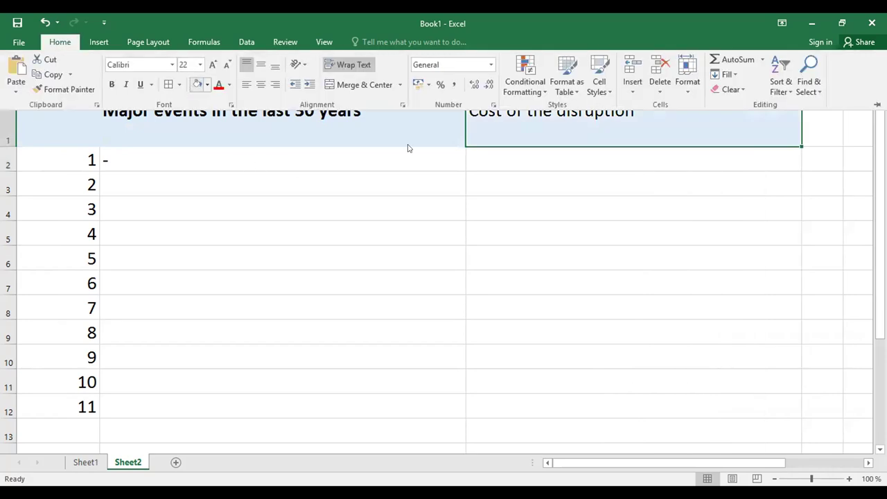
Step: Make the "Cost of the disruption" header bold and reduce row 1 to a single line's height
{"action": "left_click", "coordinate": [226, 163]}
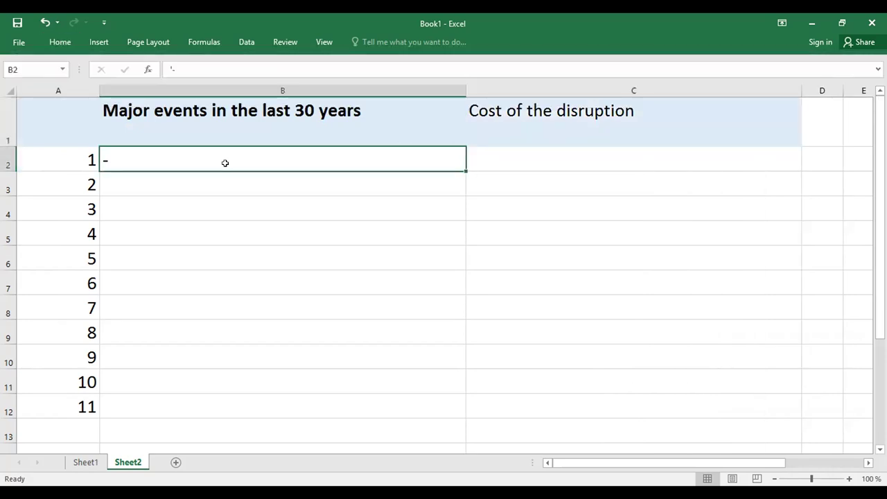
{"action": "left_click", "coordinate": [559, 121]}
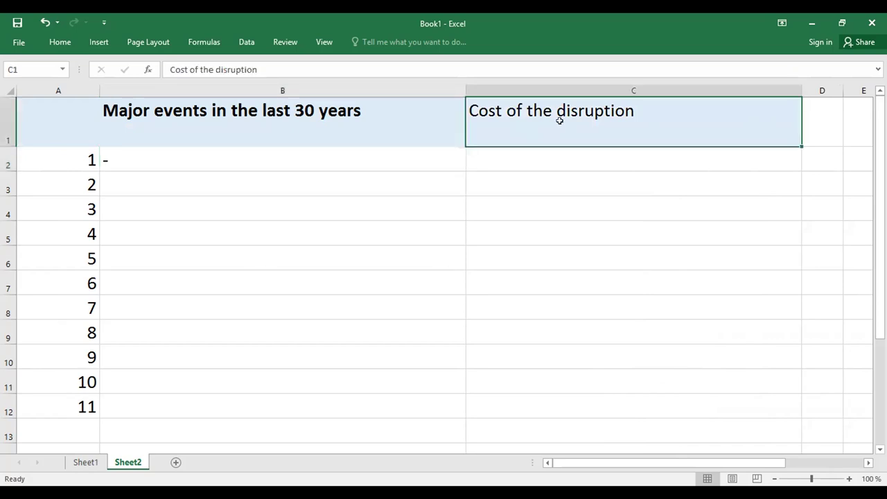
{"action": "left_click", "coordinate": [329, 199]}
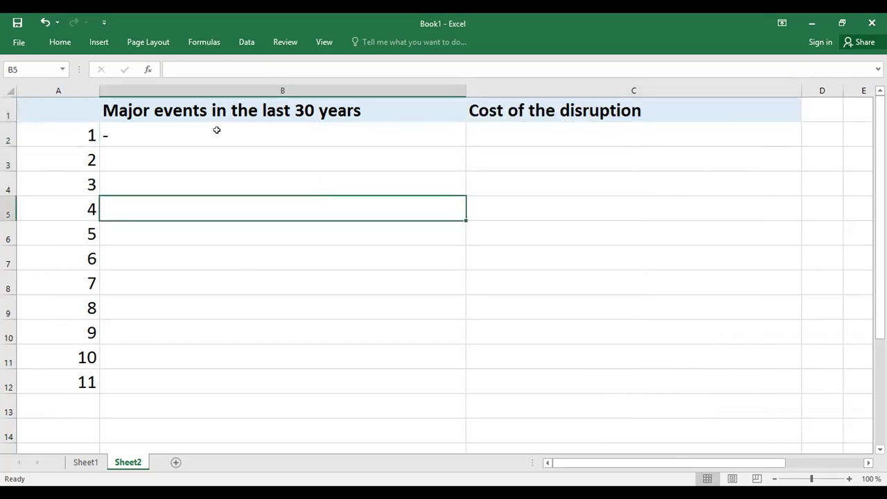
Step: Apply all borders to the table range A1:C12
{"action": "left_click_drag", "start_coordinate": [79, 103], "coordinate": [476, 381]}
{"action": "left_click", "coordinate": [58, 42]}
{"action": "left_click", "coordinate": [168, 84]}
{"action": "left_click", "coordinate": [264, 132]}
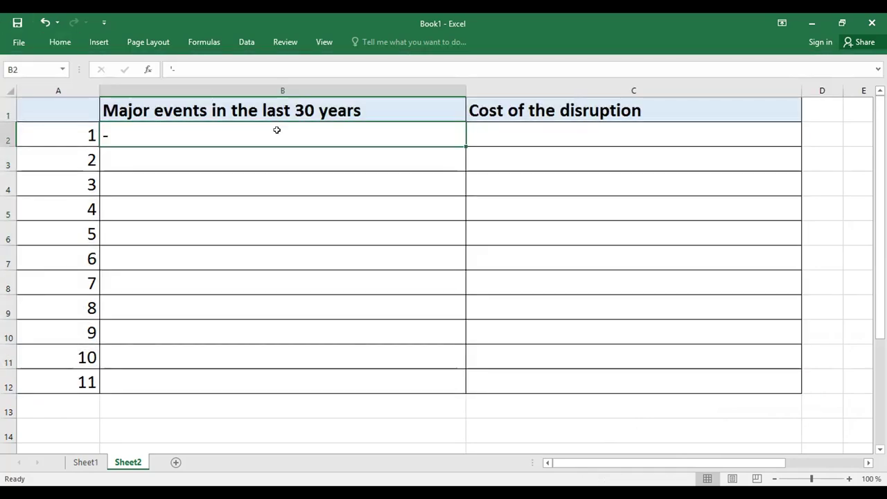
Step: Complete the first event in B2 as "- 2009, SARS"
{"action": "double_click", "coordinate": [243, 136]}
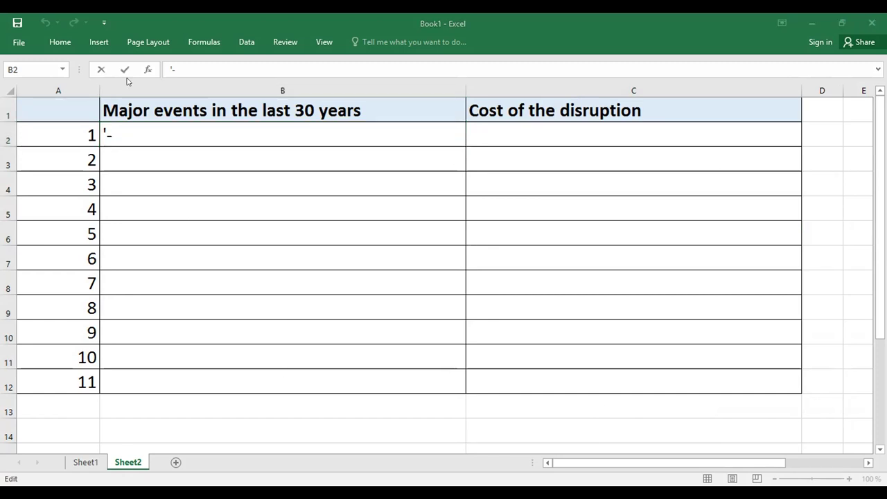
{"action": "left_click", "coordinate": [196, 134]}
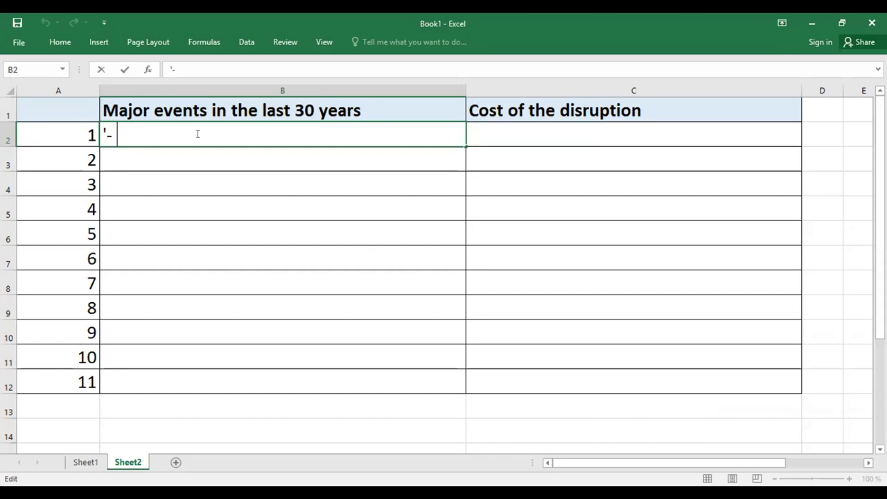
{"action": "type", "text": "2009, SAT"}
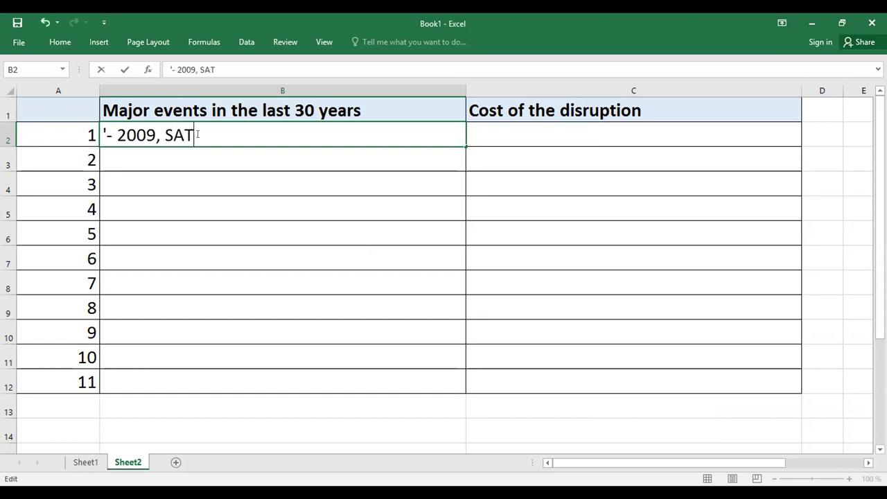
{"action": "key", "text": "BackSpace"}
{"action": "type", "text": "RS,"}
{"action": "key", "text": "BackSpace"}
{"action": "key", "text": "Return"}
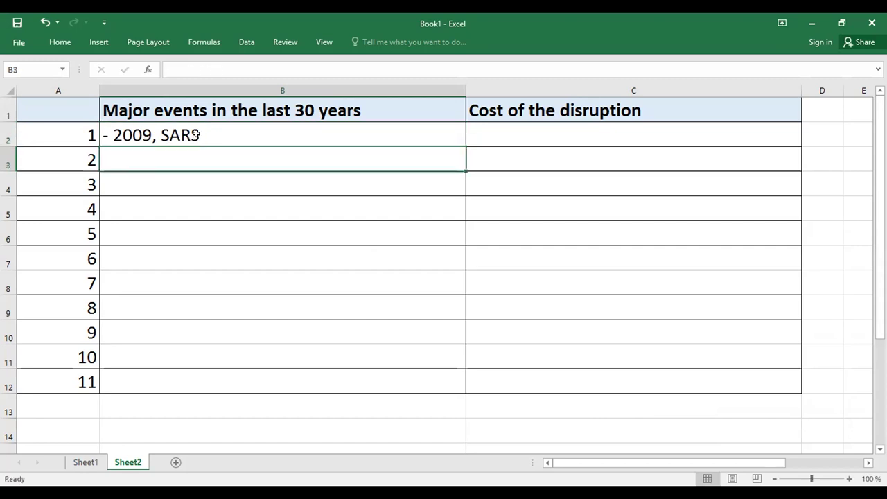
Step: Enter "-April, 2010, volcano eruption" as the second event in B3, with a leading apostrophe to keep it as text
{"action": "type", "text": "'-April"}
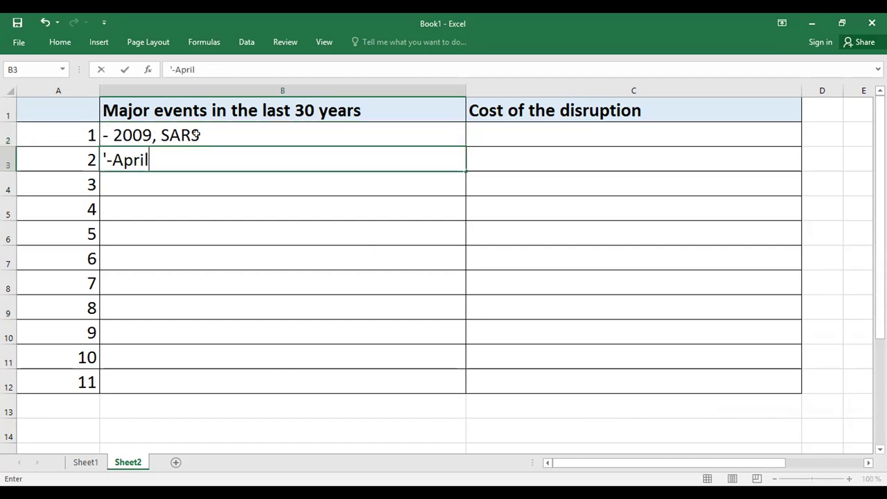
{"action": "type", "text": ", 2021"}
{"action": "key", "text": "BackSpace"}
{"action": "key", "text": "BackSpace"}
{"action": "type", "text": "10, "}
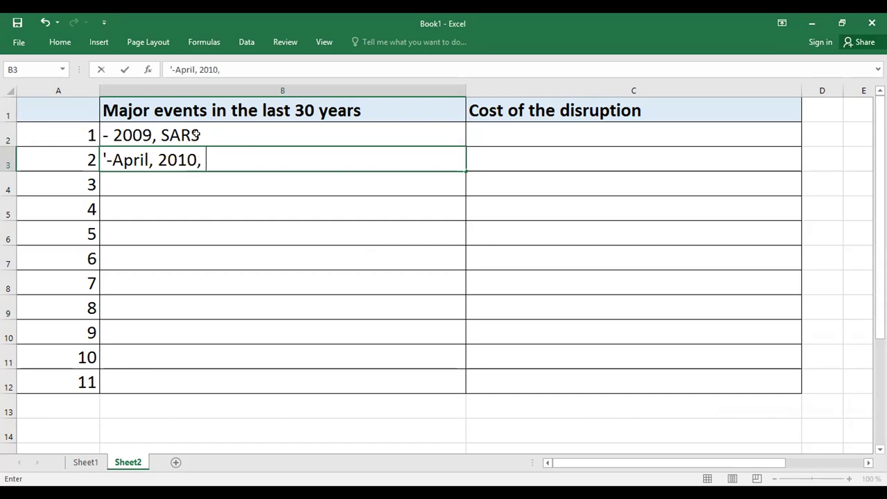
{"action": "type", "text": "V"}
{"action": "key", "text": "BackSpace"}
{"action": "type", "text": "n"}
{"action": "key", "text": "BackSpace"}
{"action": "type", "text": "eru"}
{"action": "key", "text": "BackSpace"}
{"action": "key", "text": "BackSpace"}
{"action": "type", "text": "ru"}
{"action": "key", "text": "BackSpace"}
{"action": "key", "text": "BackSpace"}
{"action": "key", "text": "BackSpace"}
{"action": "type", "text": "volcano er"}
{"action": "key", "text": "BackSpace"}
{"action": "type", "text": "eruption"}
{"action": "key", "text": "Return"}
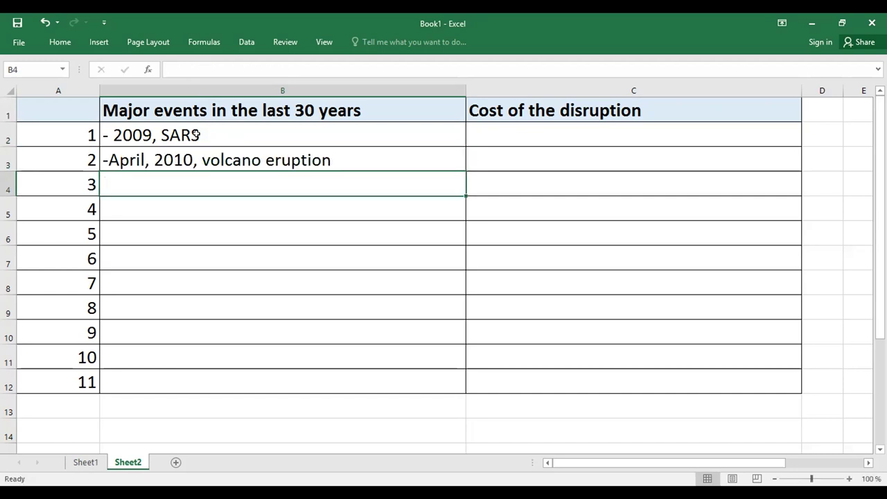
Step: Enter "-2011, a lot of aviation went out of business" as the third event in B4, with a leading apostrophe
{"action": "type", "text": "'-2011, a lot of avai"}
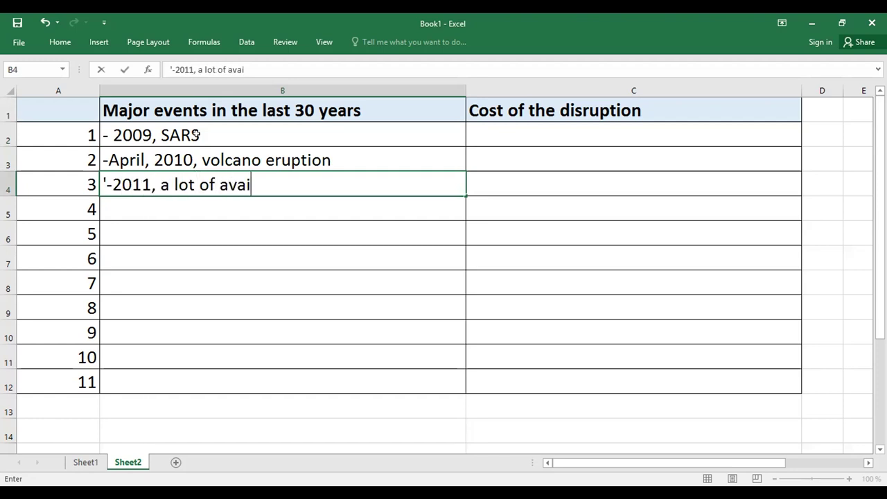
{"action": "key", "text": "BackSpace"}
{"action": "key", "text": "BackSpace"}
{"action": "type", "text": "iation "}
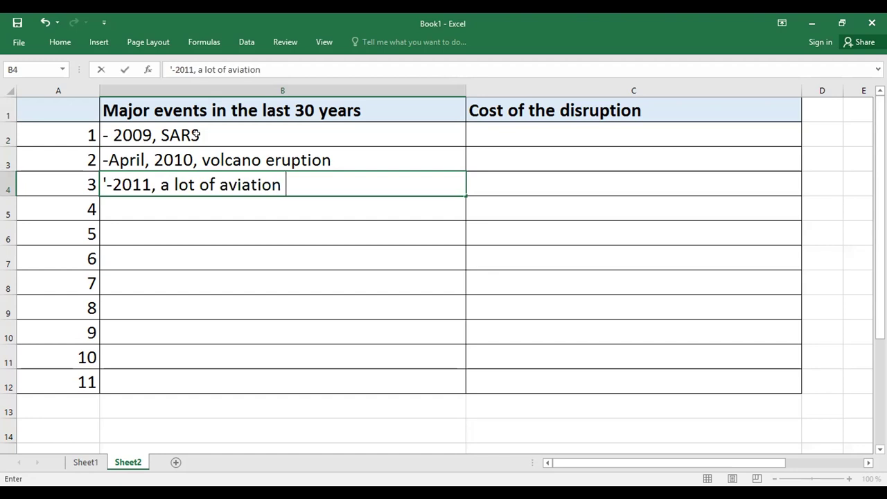
{"action": "type", "text": "went out of"}
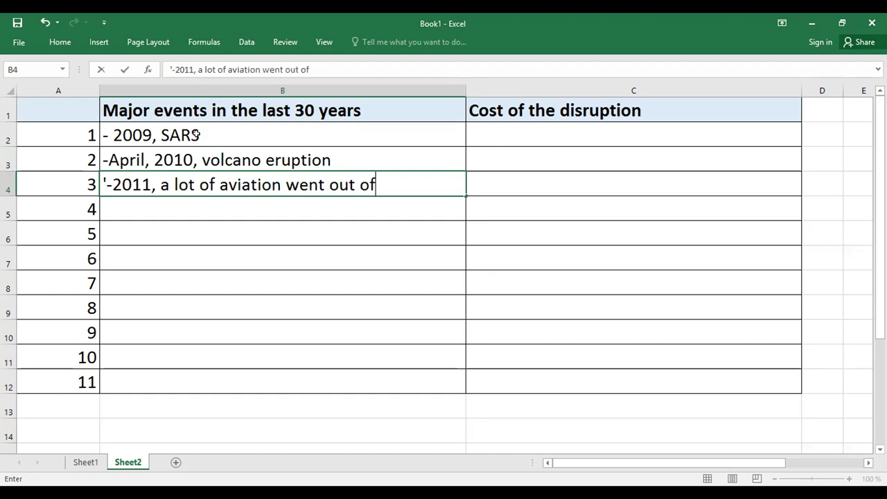
{"action": "type", "text": " businesss"}
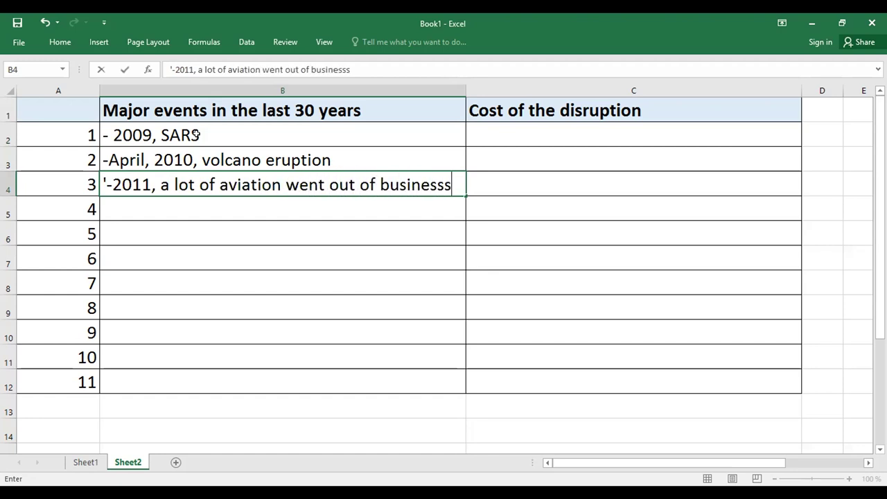
{"action": "key", "text": "BackSpace"}
{"action": "key", "text": "Return"}
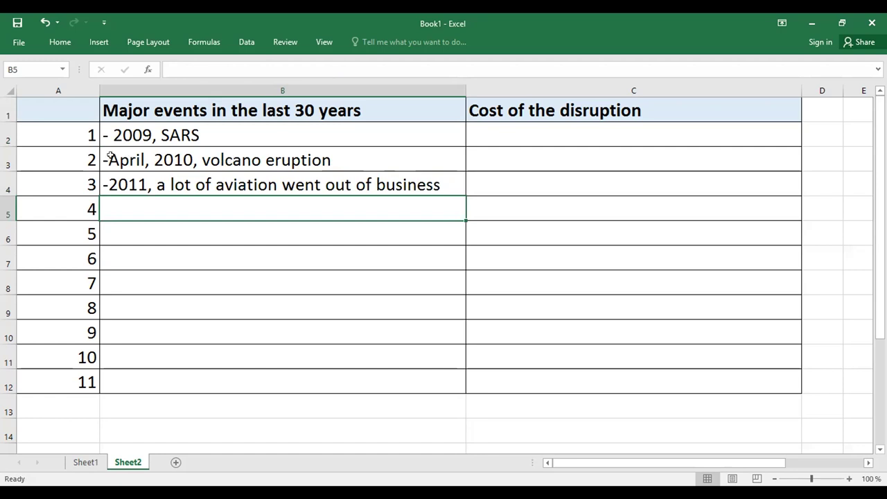
Step: Insert a space after the leading dash in the event entries in B3 and B4
{"action": "double_click", "coordinate": [109, 156]}
{"action": "double_click", "coordinate": [109, 178]}
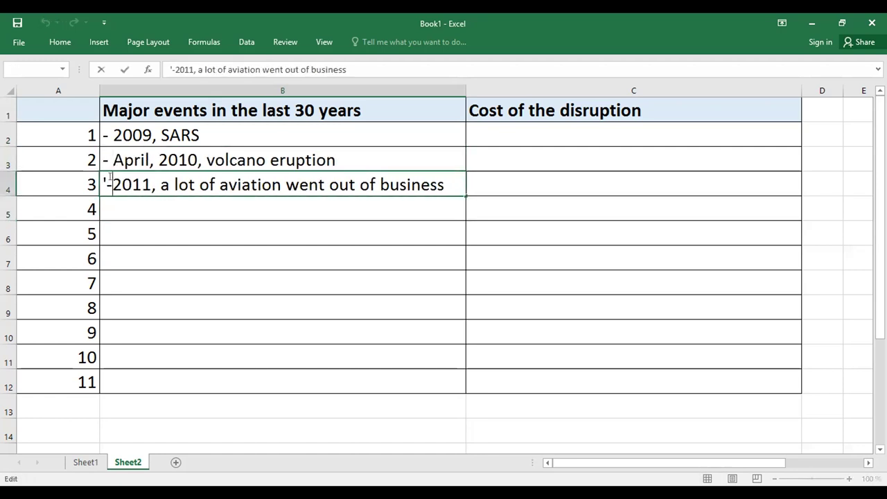
{"action": "left_click", "coordinate": [171, 207]}
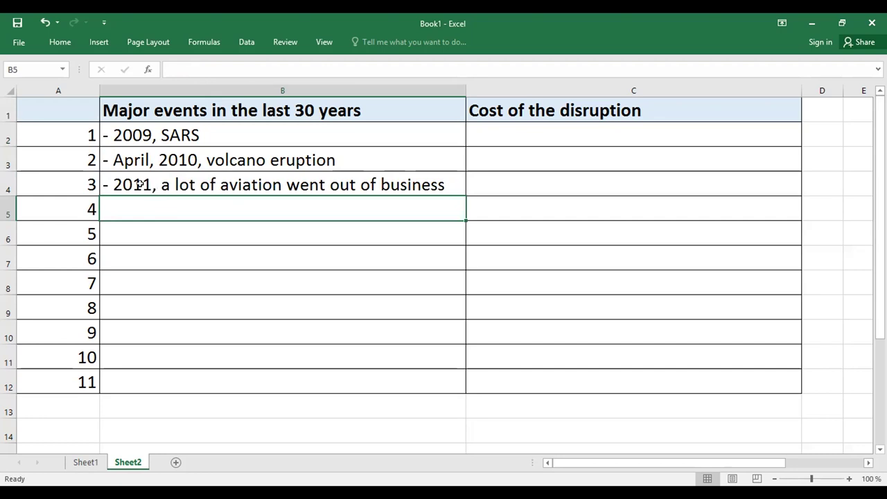
Step: Change "aviation" to "aviations" in the 2011 event in B4
{"action": "double_click", "coordinate": [282, 185]}
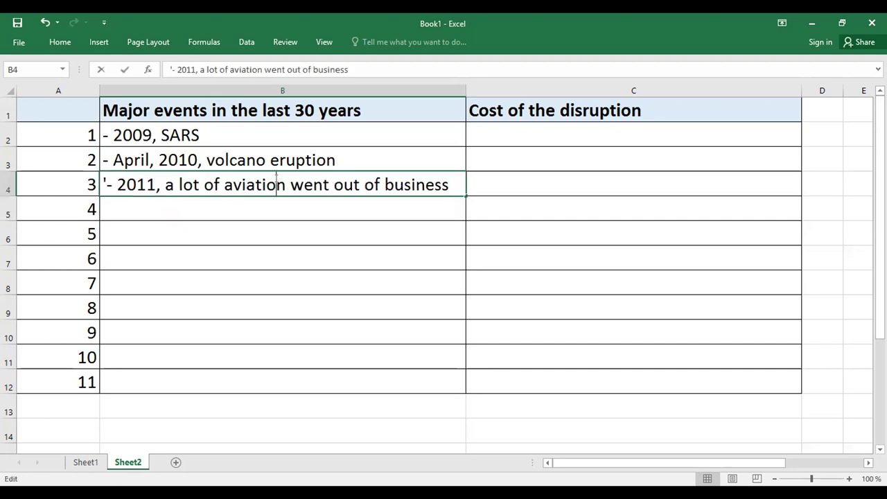
{"action": "type", "text": "s"}
{"action": "key", "text": "alt+Return"}
{"action": "left_click", "coordinate": [349, 260]}
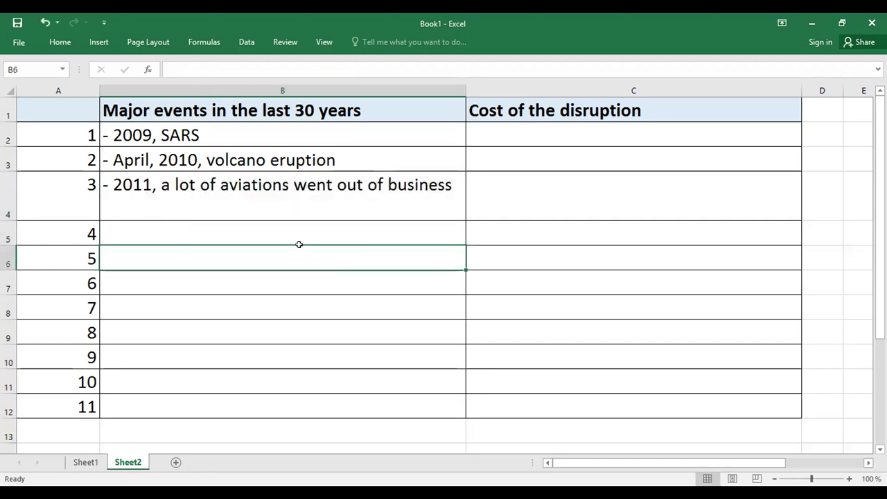
{"action": "left_click", "coordinate": [529, 179]}
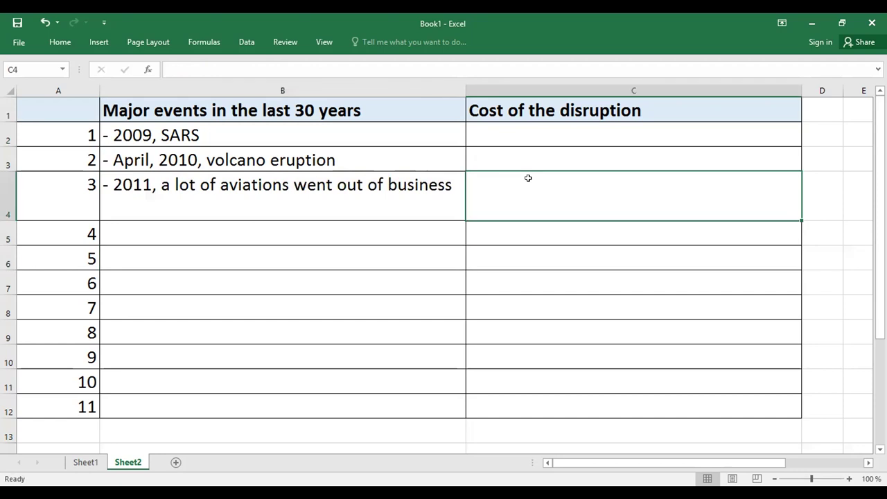
Step: Append "(American airlines, Japan airlines, Malaysian airlines)" to the 2011 event in B4, keeping the leading apostrophe
{"action": "double_click", "coordinate": [452, 178]}
{"action": "key", "text": "Home"}
{"action": "type", "text": "'"}
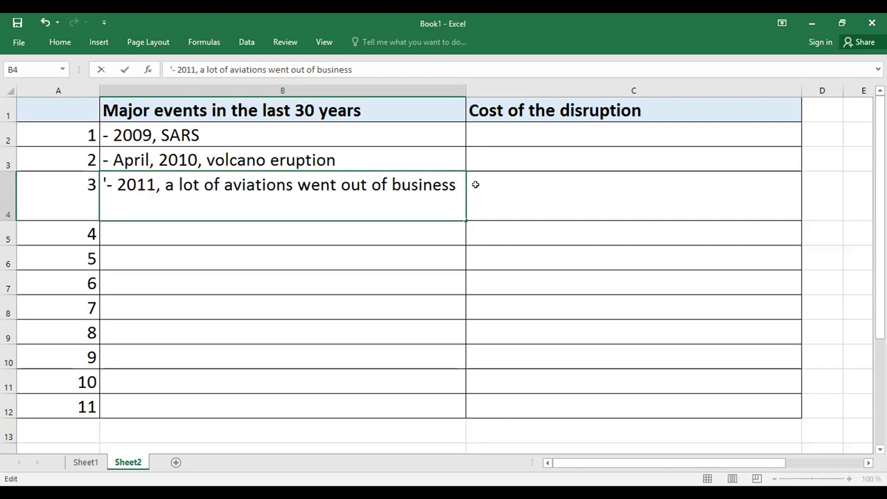
{"action": "type", "text": "(Amer"}
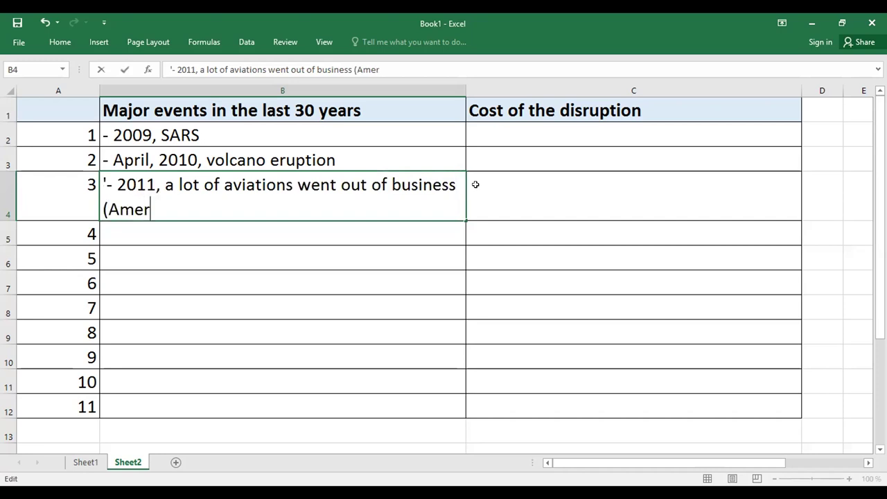
{"action": "type", "text": "ican airliens"}
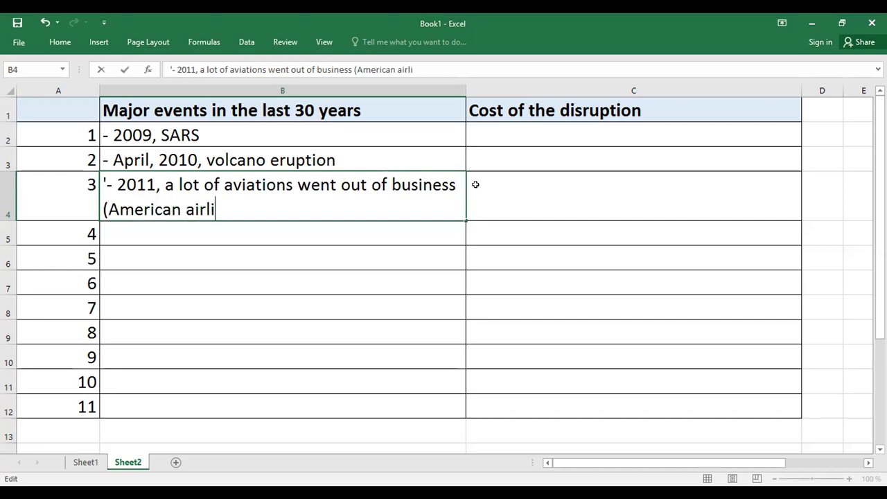
{"action": "key", "text": "BackSpace"}
{"action": "key", "text": "BackSpace"}
{"action": "key", "text": "BackSpace"}
{"action": "type", "text": "nes"}
{"action": "type", "text": ", Jpa"}
{"action": "key", "text": "BackSpace"}
{"action": "key", "text": "BackSpace"}
{"action": "type", "text": "apan airl"}
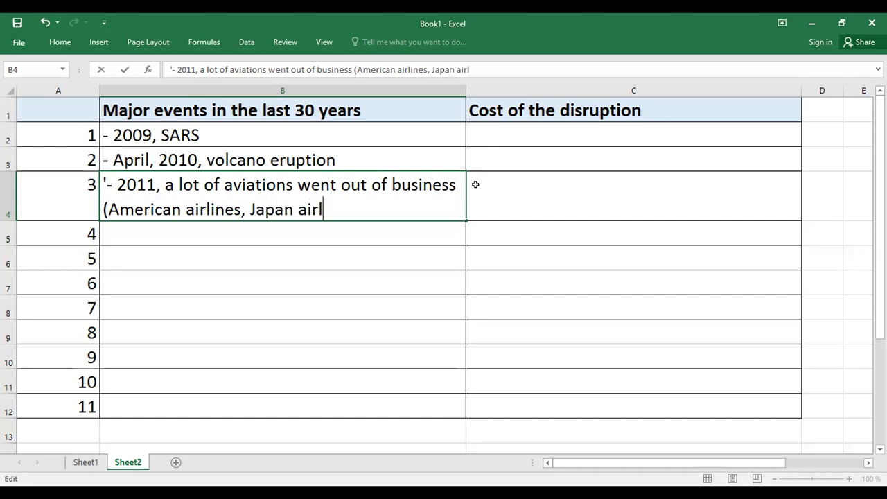
{"action": "type", "text": "ines, Malay"}
{"action": "key", "text": "BackSpace"}
{"action": "type", "text": "aysian a"}
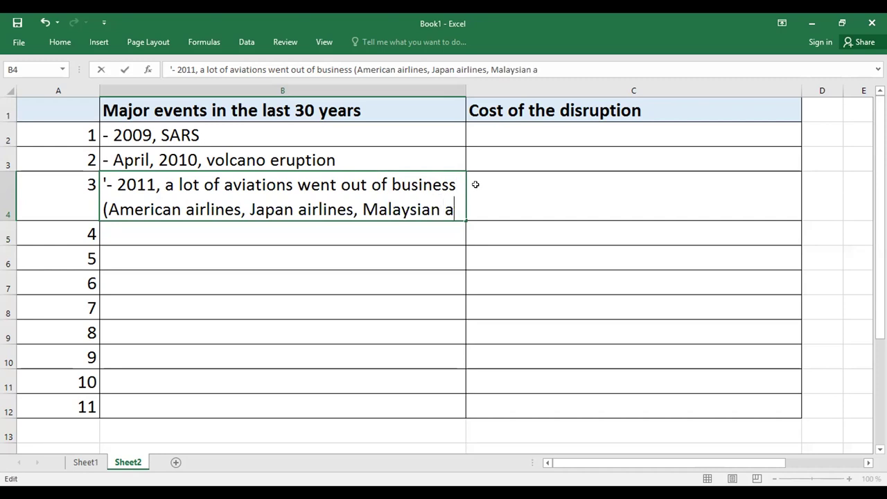
{"action": "type", "text": "irlines)"}
{"action": "key", "text": "Return"}
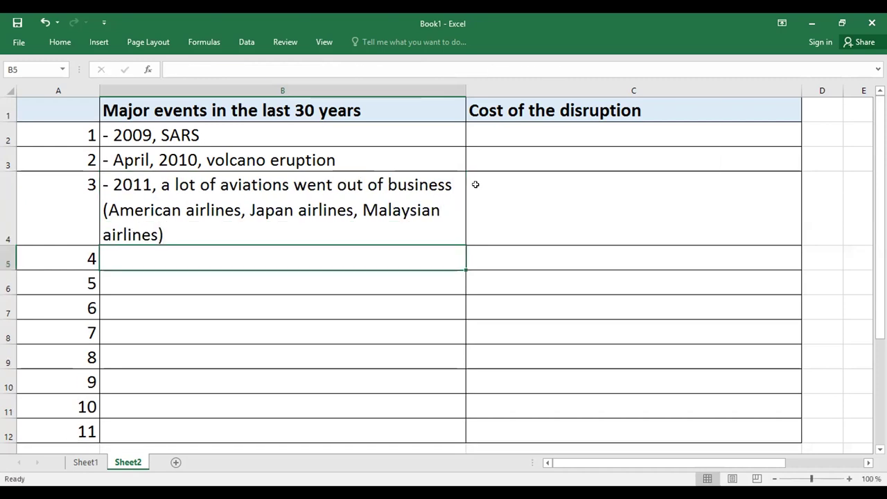
Step: Replace "Malaysian airlines" with "Malev airlines" in the parenthesized list of the 2011 event in B4
{"action": "double_click", "coordinate": [159, 235]}
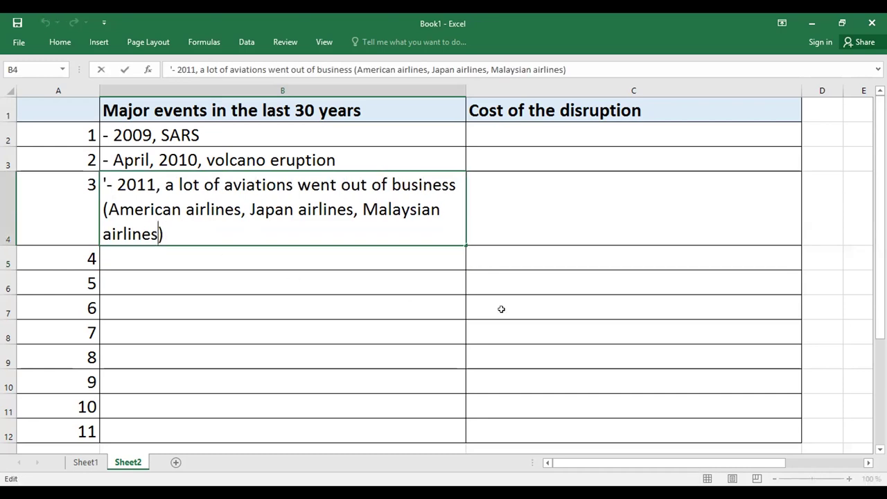
{"action": "type", "text": ", Ma"}
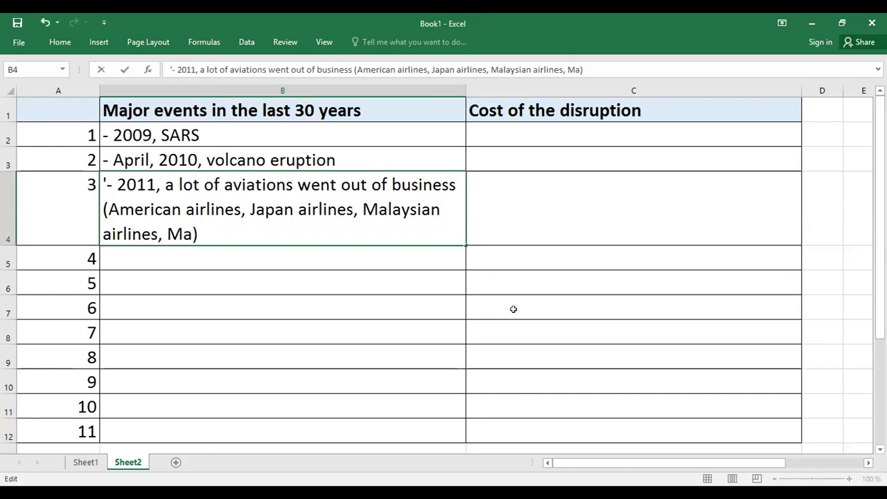
{"action": "type", "text": "lev"}
{"action": "key", "text": "BackSpace"}
{"action": "key", "text": "BackSpace"}
{"action": "key", "text": "BackSpace"}
{"action": "key", "text": "BackSpace"}
{"action": "key", "text": "BackSpace"}
{"action": "key", "text": "BackSpace"}
{"action": "key", "text": "BackSpace"}
{"action": "key", "text": "BackSpace"}
{"action": "key", "text": "BackSpace"}
{"action": "key", "text": "BackSpace"}
{"action": "key", "text": "BackSpace"}
{"action": "key", "text": "BackSpace"}
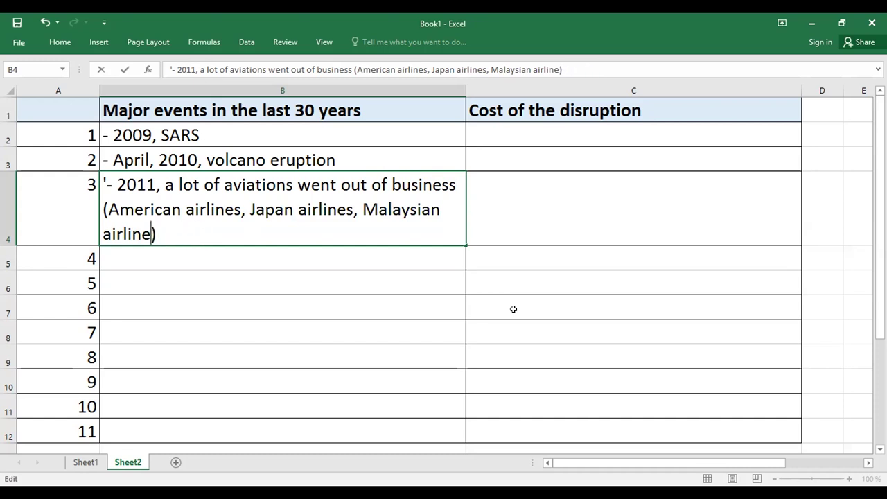
{"action": "key", "text": "BackSpace"}
{"action": "key", "text": "BackSpace"}
{"action": "key", "text": "BackSpace"}
{"action": "key", "text": "BackSpace"}
{"action": "key", "text": "BackSpace"}
{"action": "key", "text": "BackSpace"}
{"action": "key", "text": "BackSpace"}
{"action": "key", "text": "BackSpace"}
{"action": "key", "text": "BackSpace"}
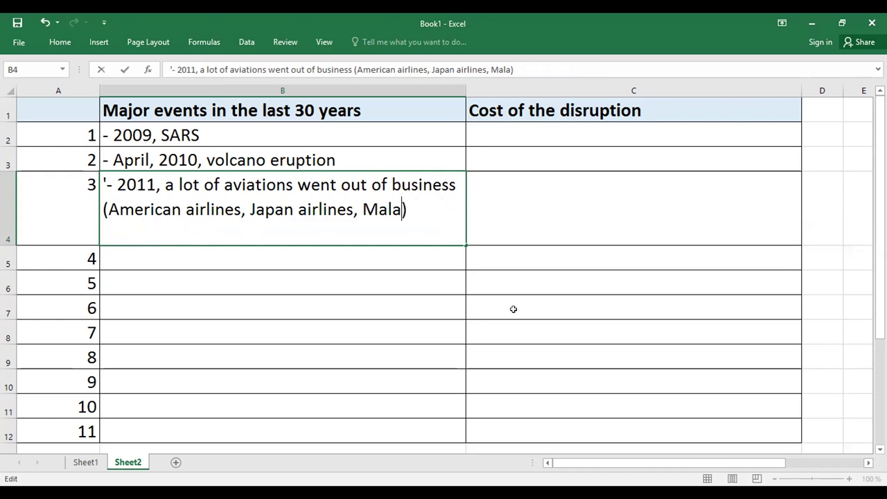
{"action": "type", "text": "ve"}
{"action": "key", "text": "BackSpace"}
{"action": "key", "text": "BackSpace"}
{"action": "key", "text": "BackSpace"}
{"action": "key", "text": "BackSpace"}
{"action": "type", "text": "ev airlines"}
{"action": "key", "text": "Return"}
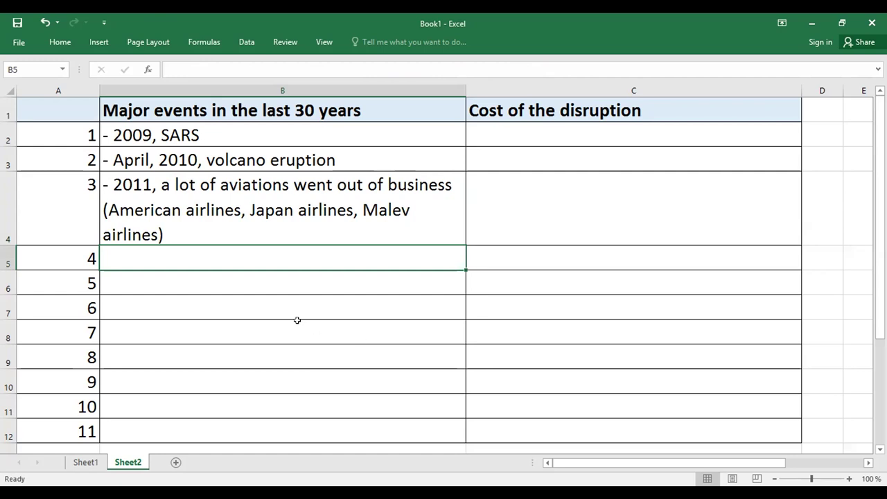
Step: Enter a dash with a leading apostrophe in both B5 and B6 to start the fourth and fifth events
{"action": "double_click", "coordinate": [194, 259]}
{"action": "type", "text": "'-"}
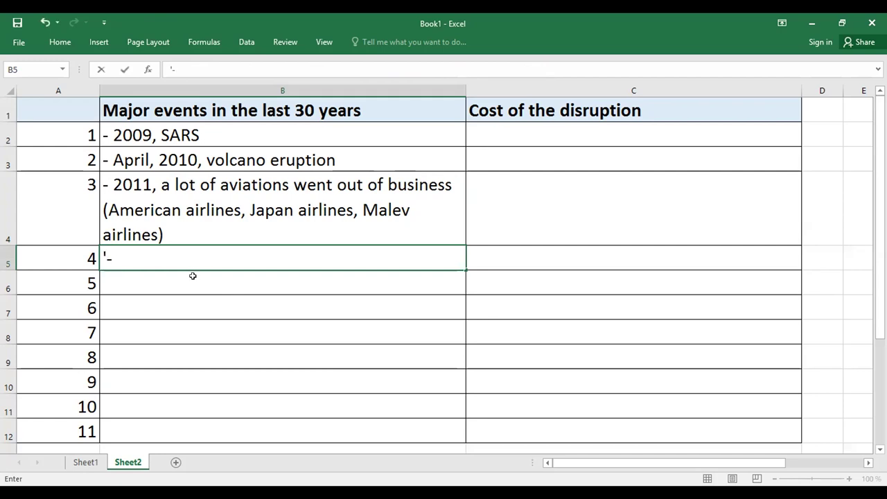
{"action": "key", "text": "Return"}
{"action": "type", "text": "'-"}
{"action": "key", "text": "Return"}
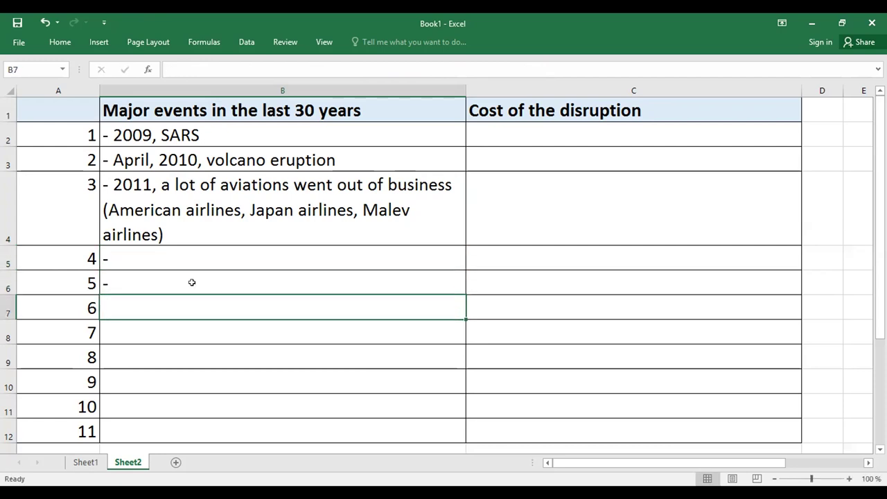
Step: Extend the fourth event in B5 to read "- 2019, Paris-"
{"action": "double_click", "coordinate": [235, 252]}
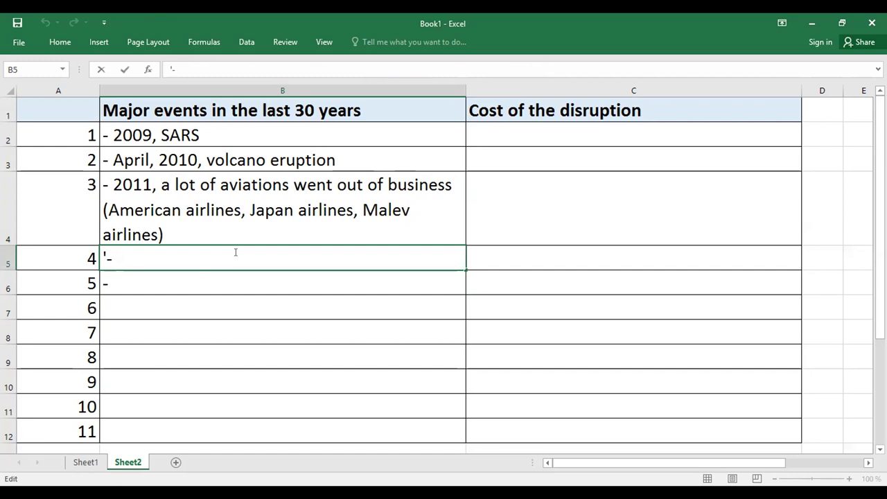
{"action": "type", "text": "2"}
{"action": "type", "text": "=19"}
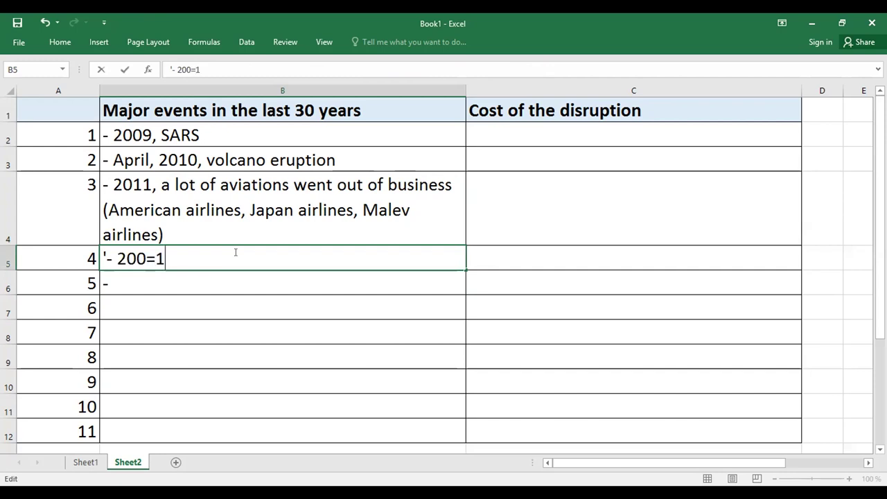
{"action": "key", "text": "BackSpace"}
{"action": "key", "text": "BackSpace"}
{"action": "key", "text": "BackSpace"}
{"action": "key", "text": "BackSpace"}
{"action": "type", "text": "19, "}
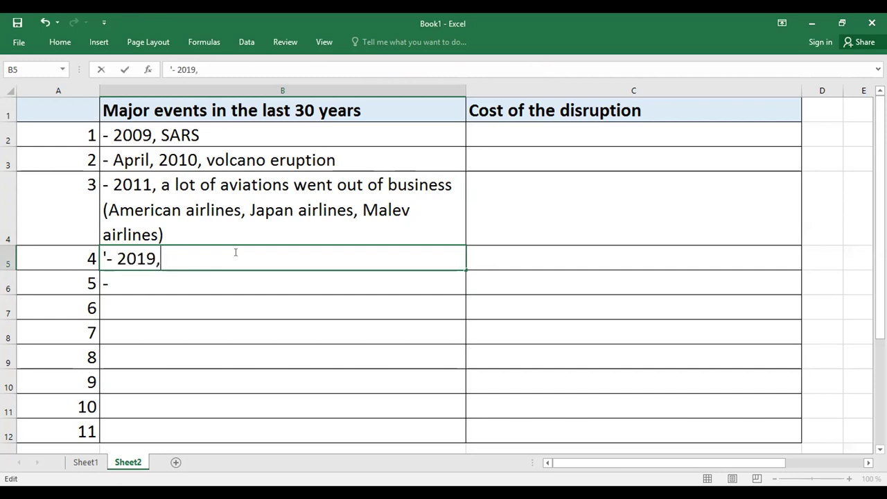
{"action": "type", "text": "Paris-"}
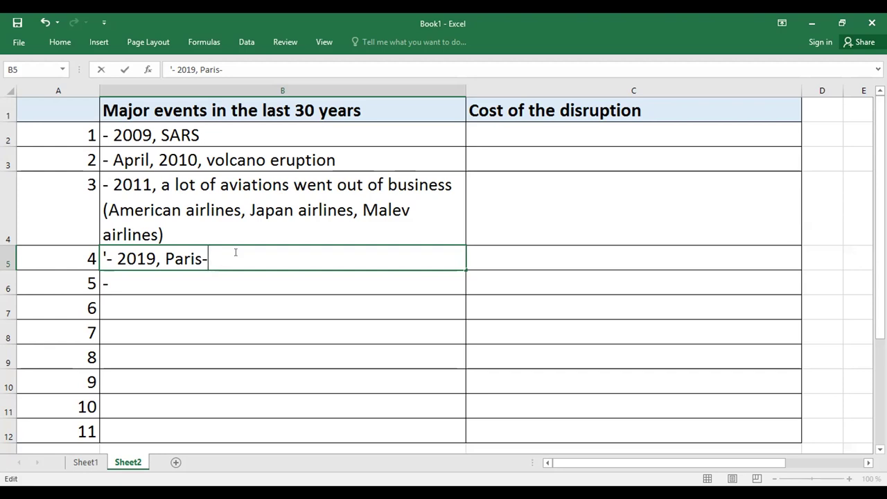
Step: Add a second line inside B5 reading "- Caused long delay"
{"action": "key", "text": "alt"}
{"action": "key", "text": "Down"}
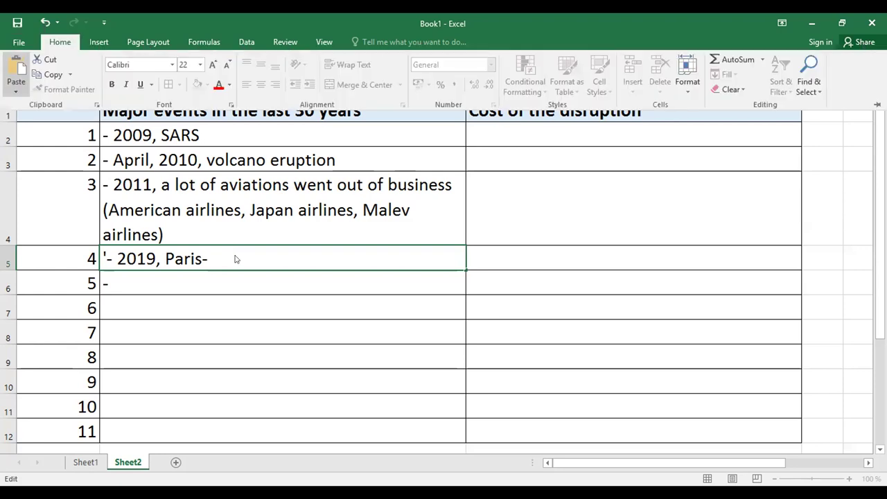
{"action": "key", "text": "Escape"}
{"action": "key", "text": "BackSpace"}
{"action": "type", "text": "- Caused "}
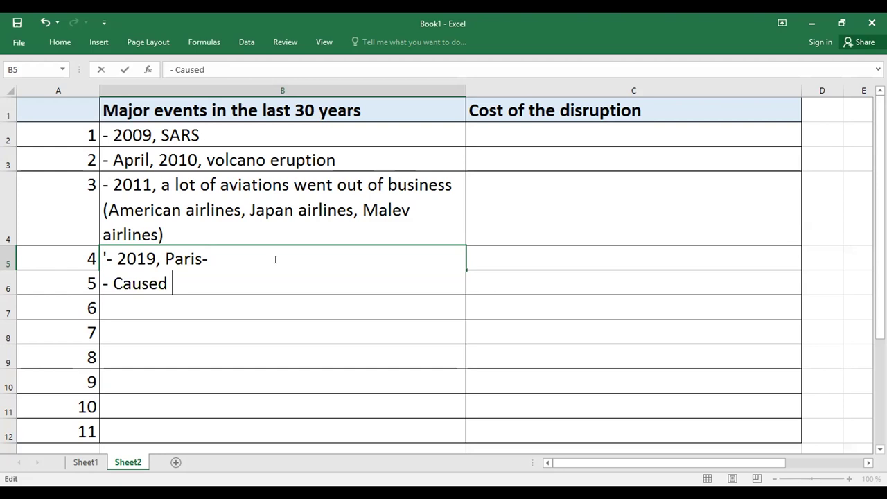
{"action": "type", "text": "long delay (6 hours"}
{"action": "key", "text": "BackSpace"}
{"action": "key", "text": "BackSpace"}
{"action": "key", "text": "BackSpace"}
{"action": "key", "text": "BackSpace"}
{"action": "key", "text": "BackSpace"}
{"action": "key", "text": "BackSpace"}
{"action": "key", "text": "BackSpace"}
{"action": "key", "text": "BackSpace"}
{"action": "key", "text": "BackSpace"}
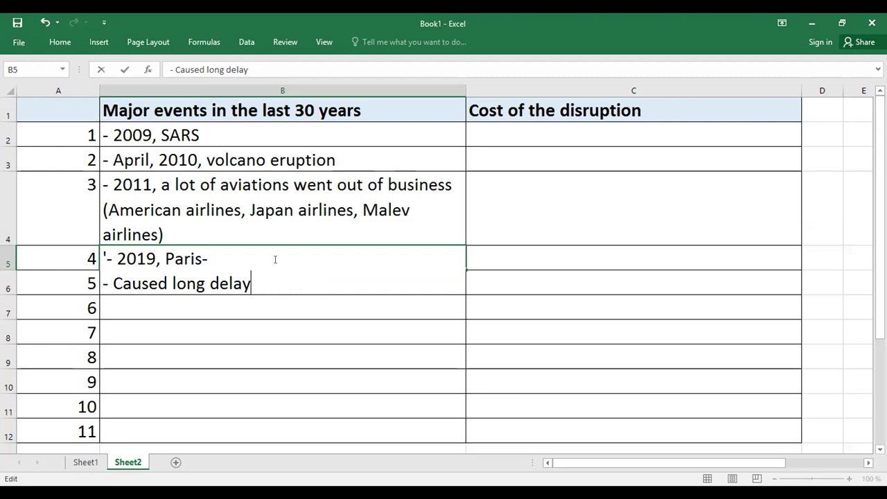
Step: Add a third line inside B5 reading "- No worker loaded the paggage", and re-enter the apostrophe-prefixed dash in B6
{"action": "key", "text": "alt+Return"}
{"action": "type", "text": "- No worker "}
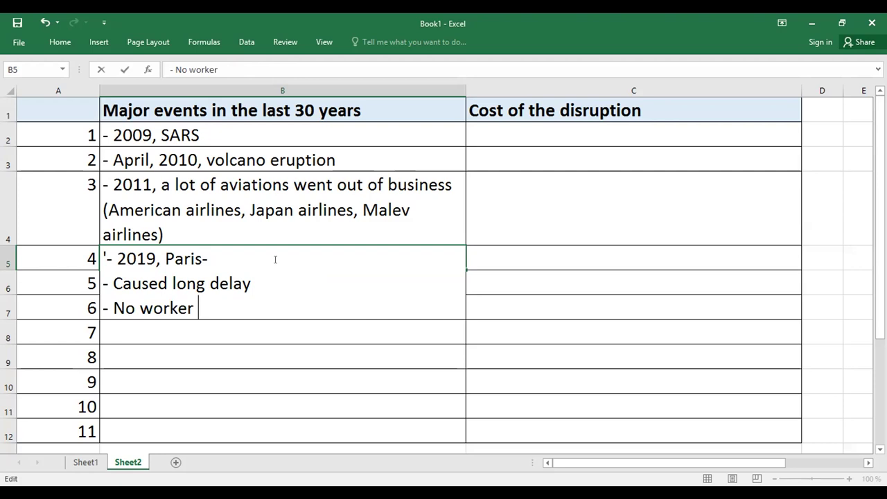
{"action": "type", "text": "loaded"}
{"action": "key", "text": "BackSpace"}
{"action": "type", "text": "ed the pass"}
{"action": "key", "text": "BackSpace"}
{"action": "key", "text": "BackSpace"}
{"action": "key", "text": "BackSpace"}
{"action": "type", "text": "aggage"}
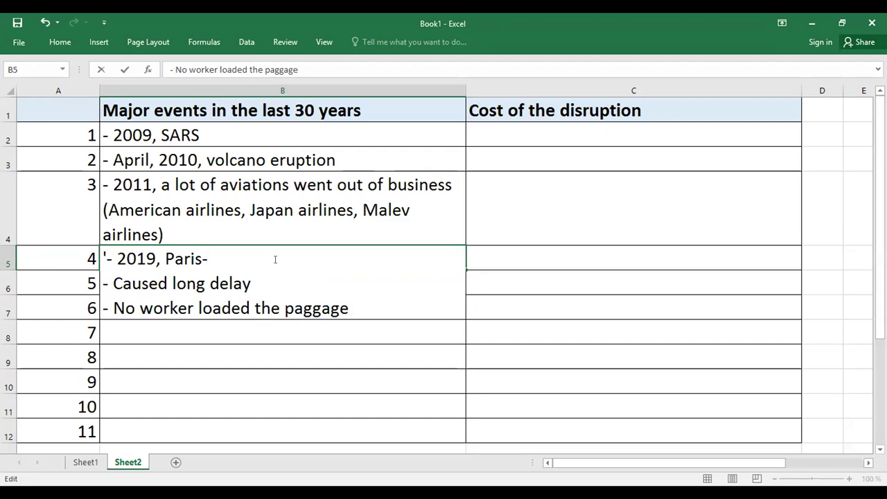
{"action": "key", "text": "ctrl+Return"}
{"action": "key", "text": "Down"}
{"action": "type", "text": "'-"}
{"action": "key", "text": "ctrl+Return"}
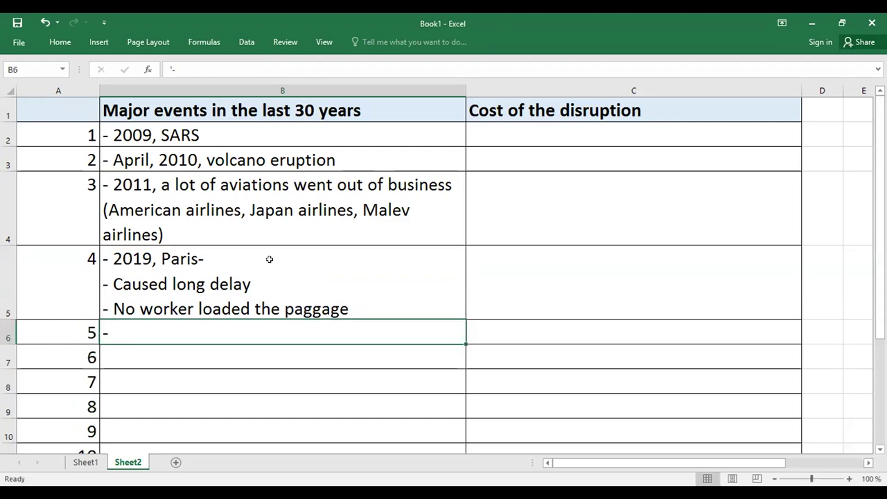
Step: Change "Paris-" to "Paris - Praha" in the first line of the 2019 event in B5
{"action": "double_click", "coordinate": [373, 308]}
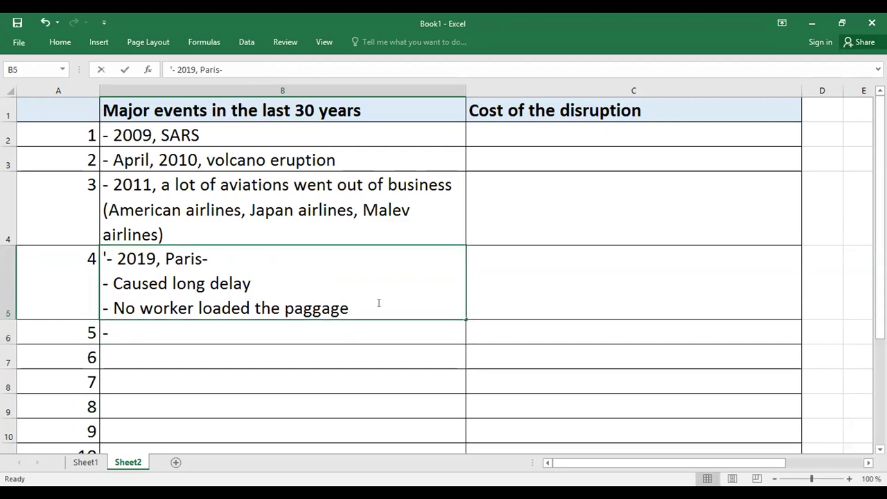
{"action": "left_click", "coordinate": [208, 255]}
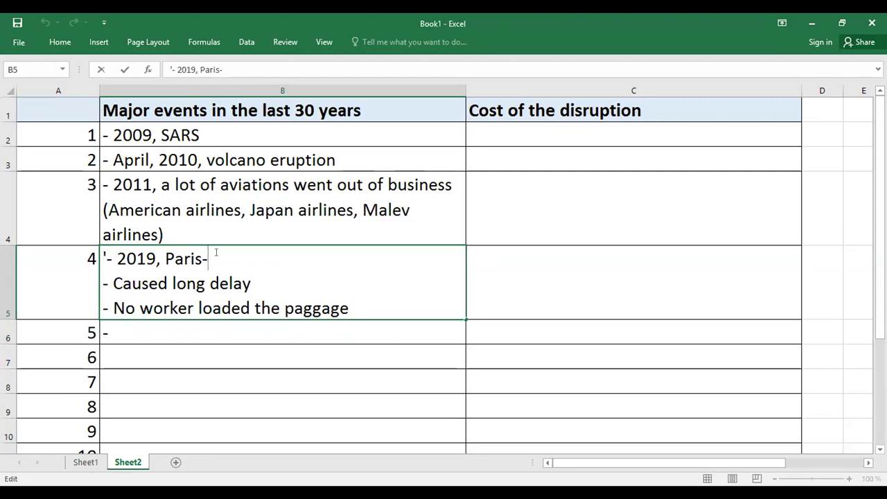
{"action": "type", "text": "Braha"}
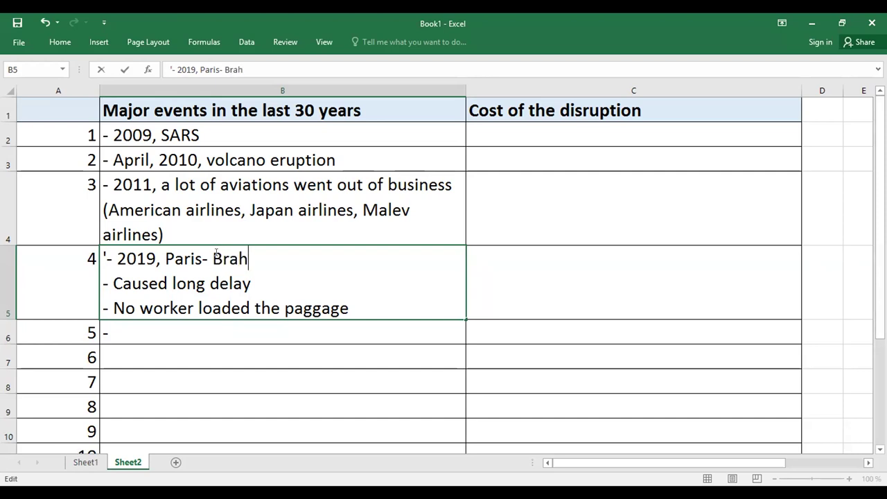
{"action": "key", "text": "BackSpace"}
{"action": "key", "text": "BackSpace"}
{"action": "key", "text": "BackSpace"}
{"action": "key", "text": "BackSpace"}
{"action": "key", "text": "BackSpace"}
{"action": "key", "text": "BackSpace"}
{"action": "key", "text": "BackSpace"}
{"action": "key", "text": "BackSpace"}
{"action": "type", "text": "- PR"}
{"action": "key", "text": "BackSpace"}
{"action": "key", "text": "BackSpace"}
{"action": "key", "text": "BackSpace"}
{"action": "key", "text": "BackSpace"}
{"action": "type", "text": "s"}
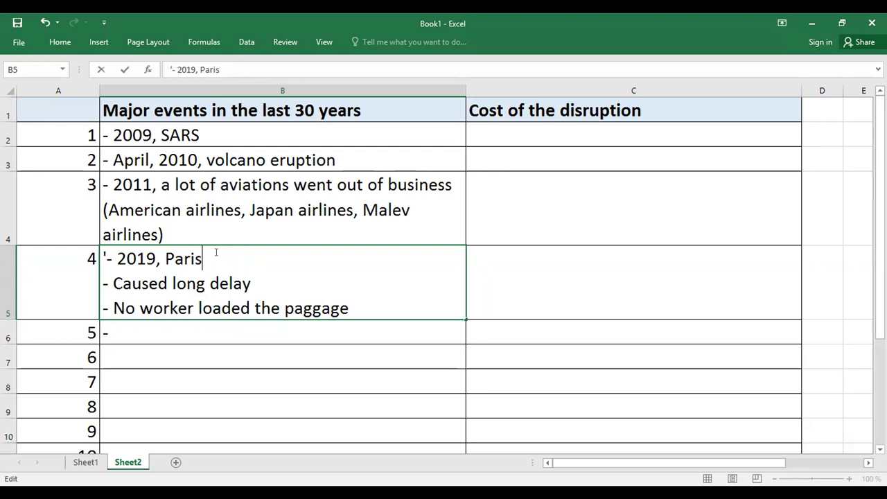
{"action": "type", "text": " - Praha"}
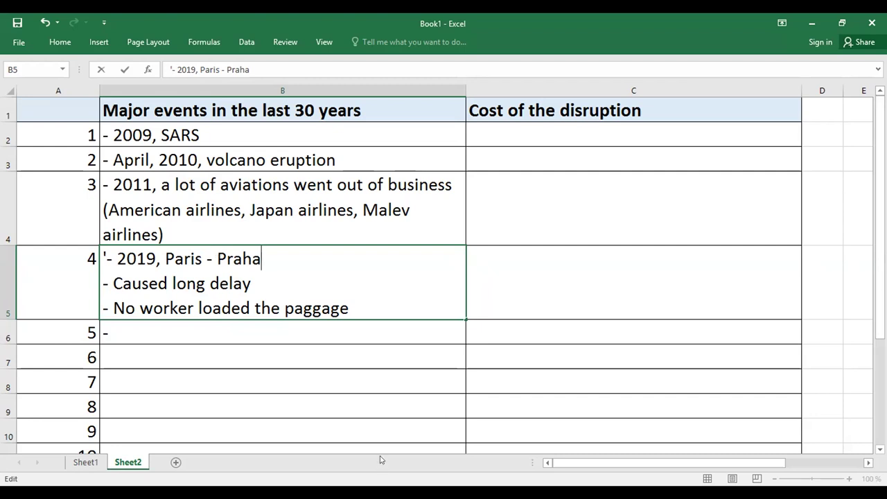
{"action": "left_click", "coordinate": [264, 364]}
{"action": "left_click", "coordinate": [264, 323]}
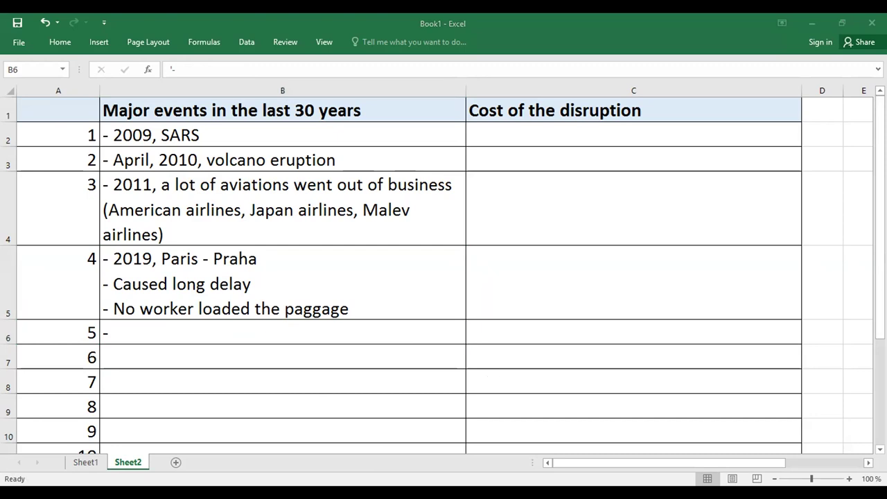
Step: Extend the fifth event in B6 to read "- Strike in spring"
{"action": "left_click", "coordinate": [204, 331]}
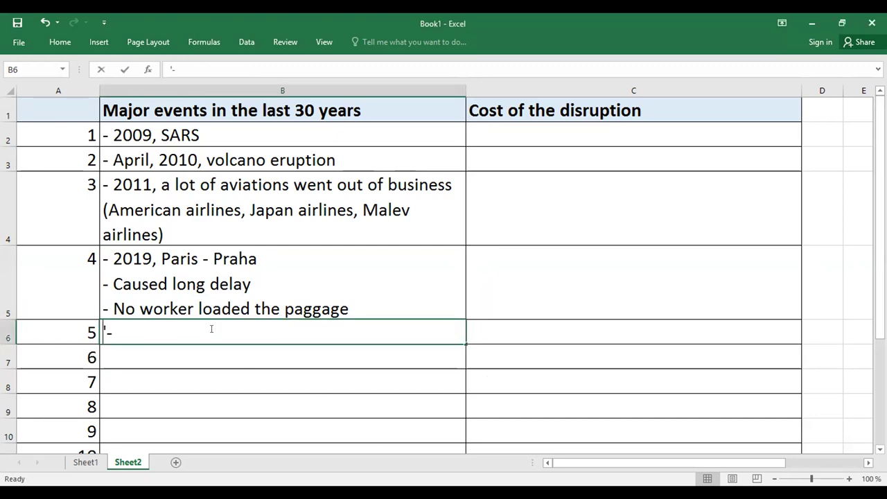
{"action": "double_click", "coordinate": [212, 329]}
{"action": "type", "text": "Str"}
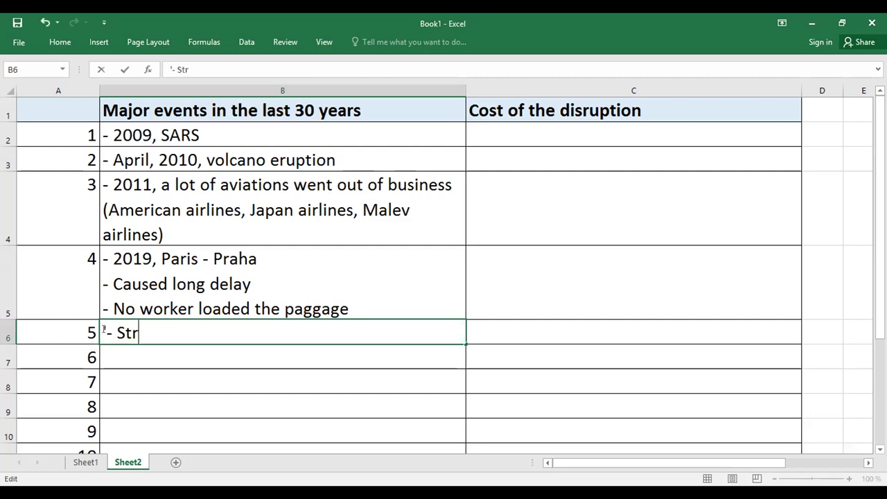
{"action": "type", "text": "ike in "}
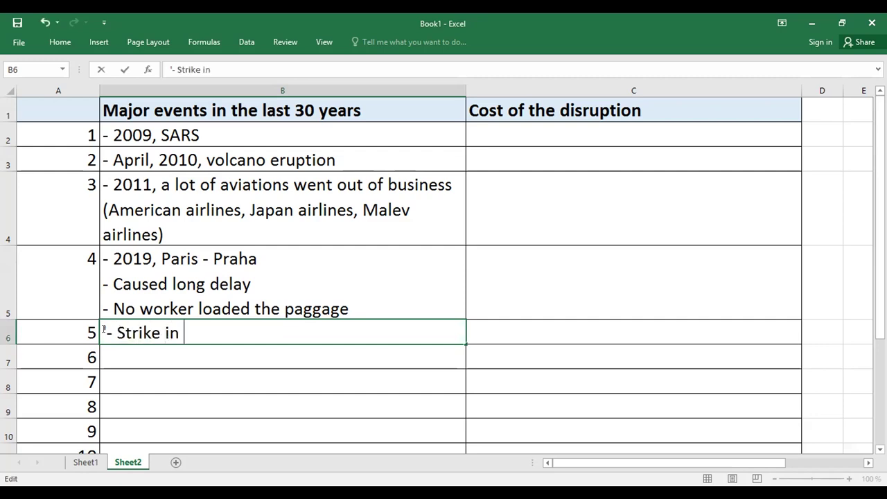
{"action": "type", "text": "spring"}
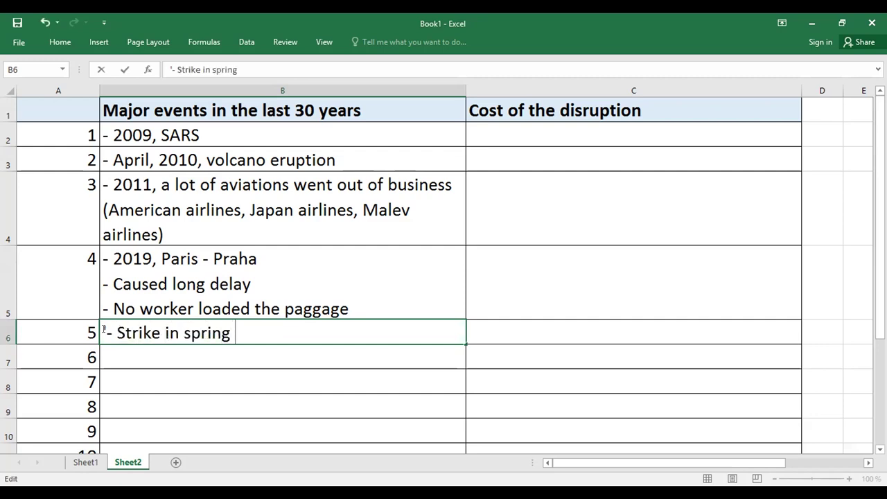
{"action": "key", "text": "alt"}
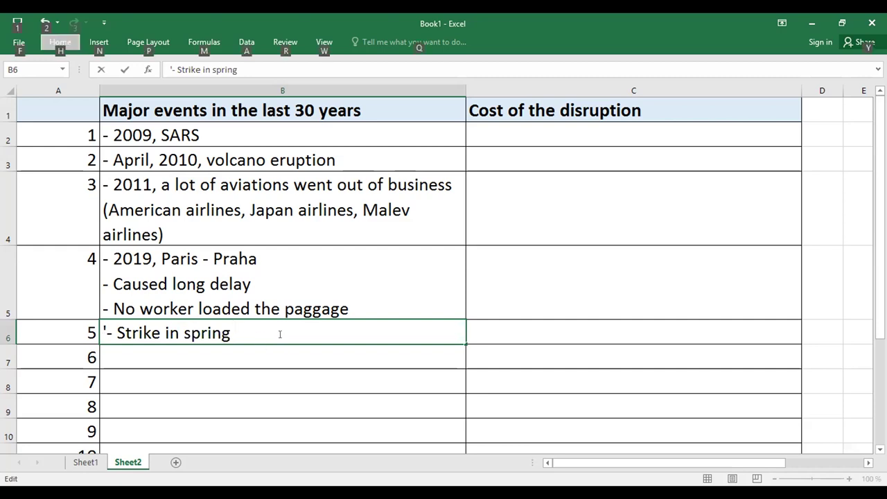
Step: Append "(European airlines)" to the spring strike entry in B6
{"action": "type", "text": "(Eurio"}
{"action": "key", "text": "BackSpace"}
{"action": "key", "text": "BackSpace"}
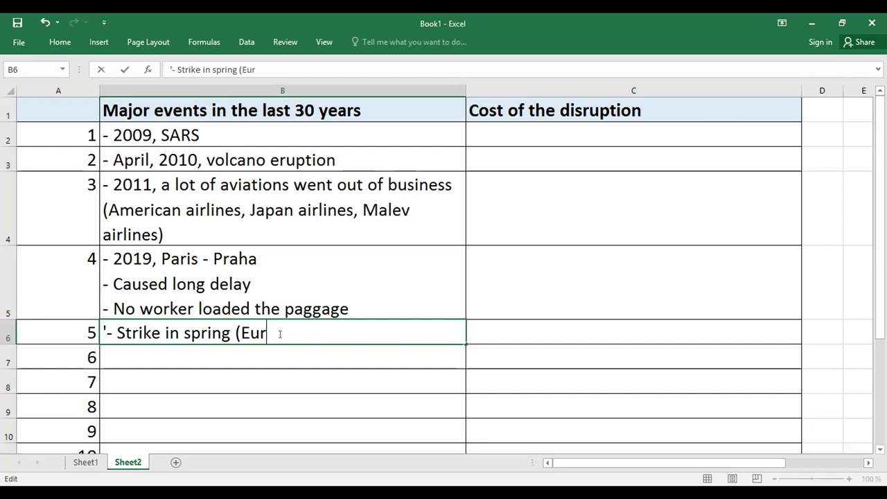
{"action": "type", "text": "opean airlie"}
{"action": "key", "text": "BackSpace"}
{"action": "type", "text": "nes)"}
{"action": "key", "text": "Return"}
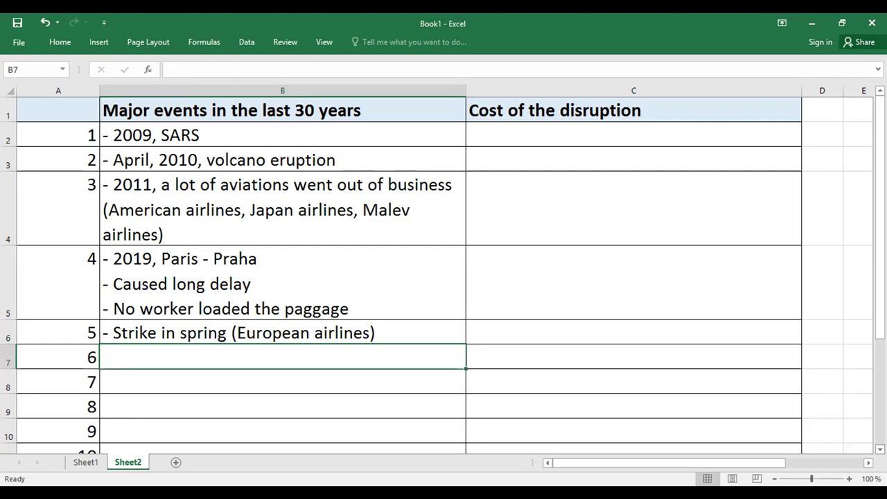
Step: Start the sixth event in B7 with an apostrophe-prefixed dash
{"action": "left_click", "coordinate": [881, 449]}
{"action": "scroll", "coordinate": [277, 337], "scroll_direction": "down", "scroll_amount": 2}
{"action": "type", "text": "'"}
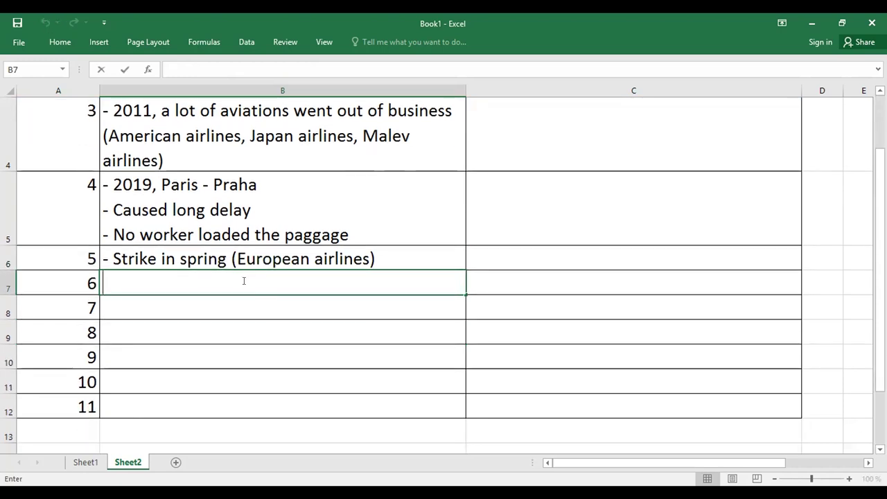
{"action": "type", "text": "-"}
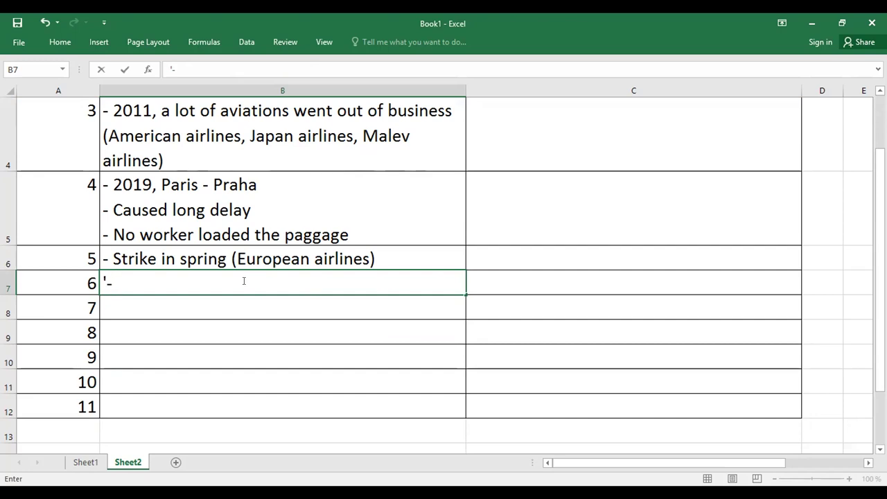
{"action": "type", "text": " 2001"}
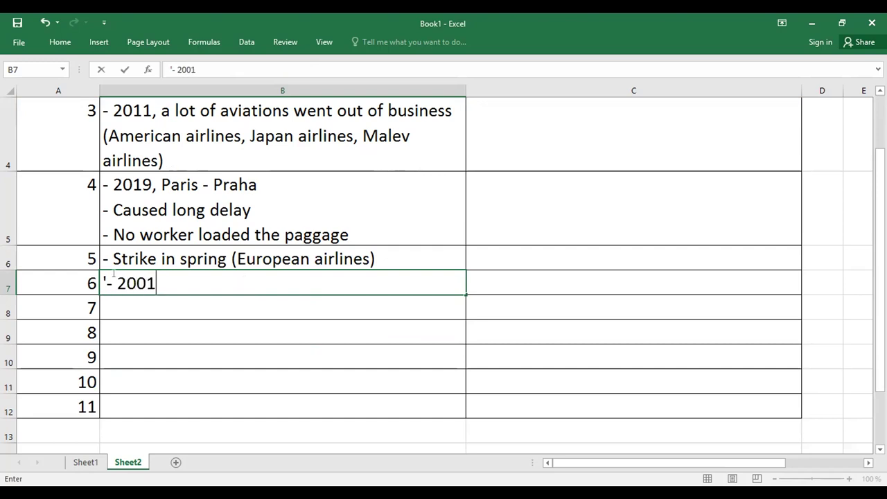
{"action": "left_click", "coordinate": [164, 283]}
{"action": "type", "text": ", twin to"}
{"action": "key", "text": "BackSpace"}
{"action": "key", "text": "BackSpace"}
{"action": "key", "text": "BackSpace"}
{"action": "key", "text": "BackSpace"}
{"action": "key", "text": "BackSpace"}
{"action": "key", "text": "BackSpace"}
{"action": "key", "text": "BackSpace"}
{"action": "key", "text": "BackSpace"}
{"action": "key", "text": "BackSpace"}
{"action": "key", "text": "BackSpace"}
{"action": "key", "text": "BackSpace"}
{"action": "key", "text": "BackSpace"}
{"action": "key", "text": "BackSpace"}
Step: Enter the date "11/9/2001," after the dash in B7
{"action": "type", "text": "11/0/"}
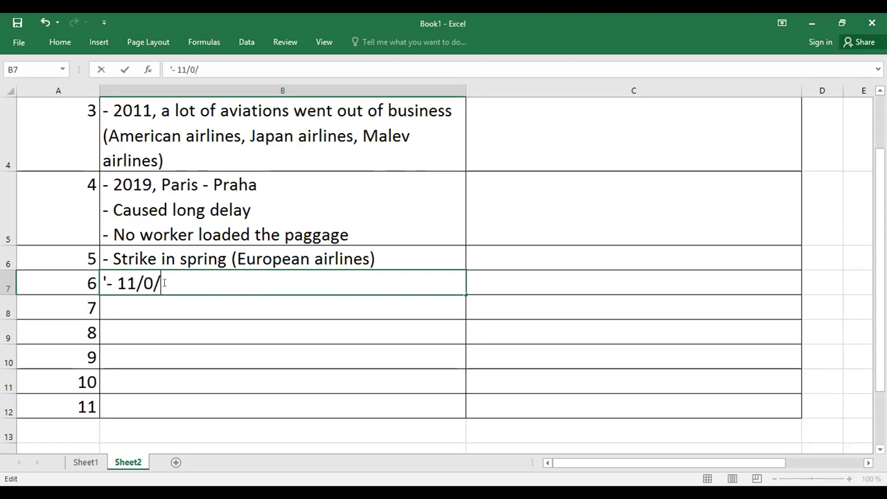
{"action": "key", "text": "BackSpace"}
{"action": "key", "text": "BackSpace"}
{"action": "type", "text": "9/202"}
{"action": "key", "text": "BackSpace"}
{"action": "type", "text": "01, T"}
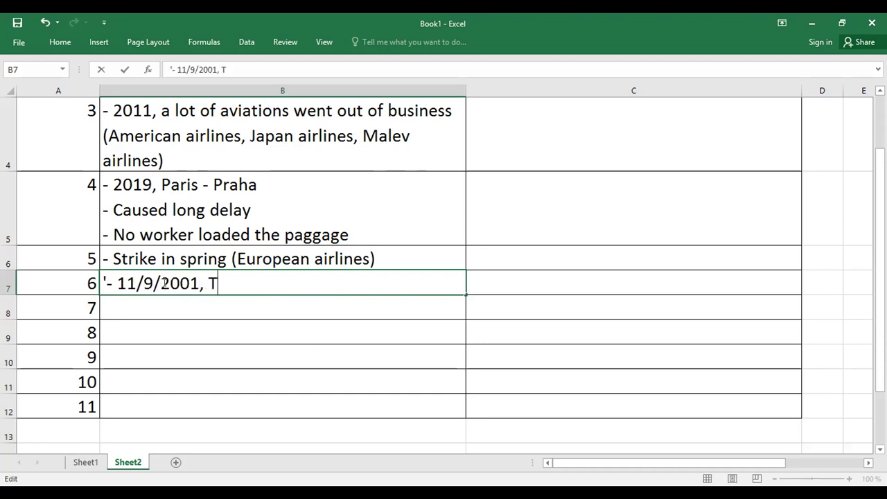
{"action": "type", "text": "wins"}
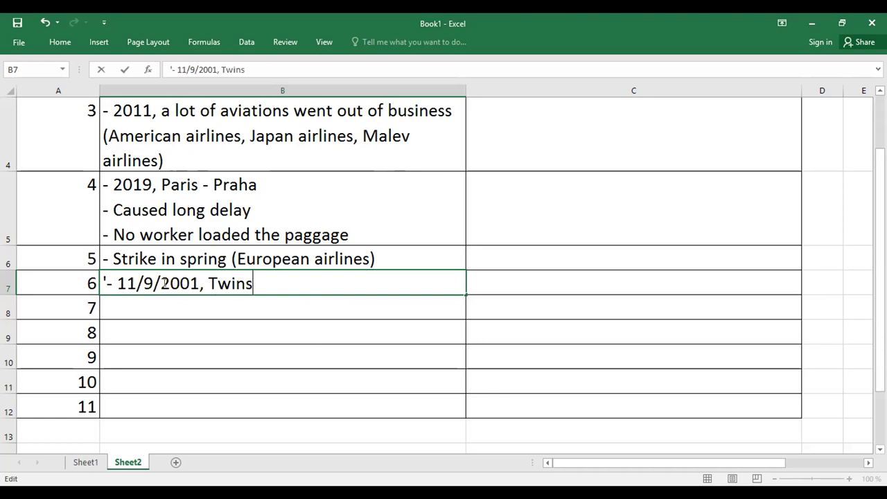
{"action": "key", "text": "BackSpace"}
{"action": "key", "text": "BackSpace"}
{"action": "key", "text": "BackSpace"}
{"action": "key", "text": "BackSpace"}
{"action": "key", "text": "BackSpace"}
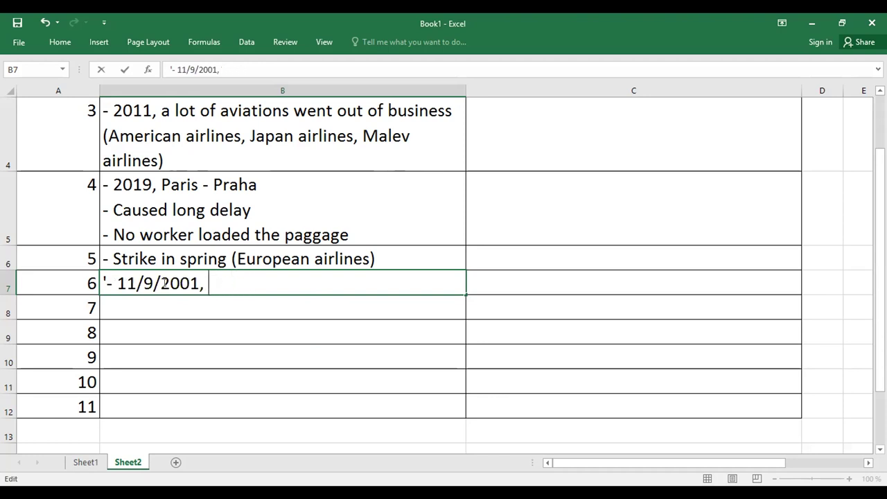
{"action": "type", "text": "air str"}
{"action": "type", "text": "ic"}
{"action": "key", "text": "BackSpace"}
{"action": "type", "text": "ke"}
{"action": "key", "text": "BackSpace"}
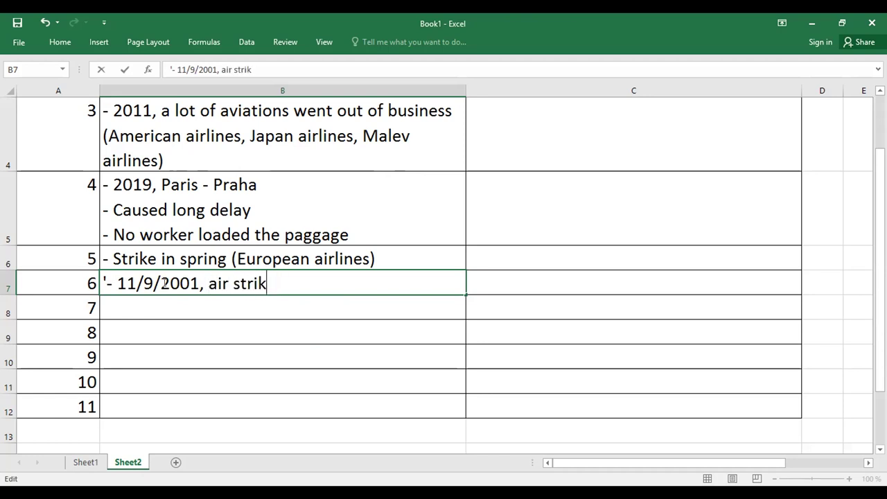
{"action": "key", "text": "BackSpace"}
{"action": "key", "text": "BackSpace"}
{"action": "key", "text": "BackSpace"}
{"action": "key", "text": "BackSpace"}
{"action": "key", "text": "BackSpace"}
{"action": "key", "text": "BackSpace"}
{"action": "key", "text": "BackSpace"}
{"action": "key", "text": "BackSpace"}
{"action": "key", "text": "BackSpace"}
Step: Complete the sixth event in B7 with "hyjack (twins tower)" after the date
{"action": "type", "text": "hyjack"}
{"action": "key", "text": "BackSpace"}
{"action": "key", "text": "BackSpace"}
{"action": "type", "text": "yjack (twins "}
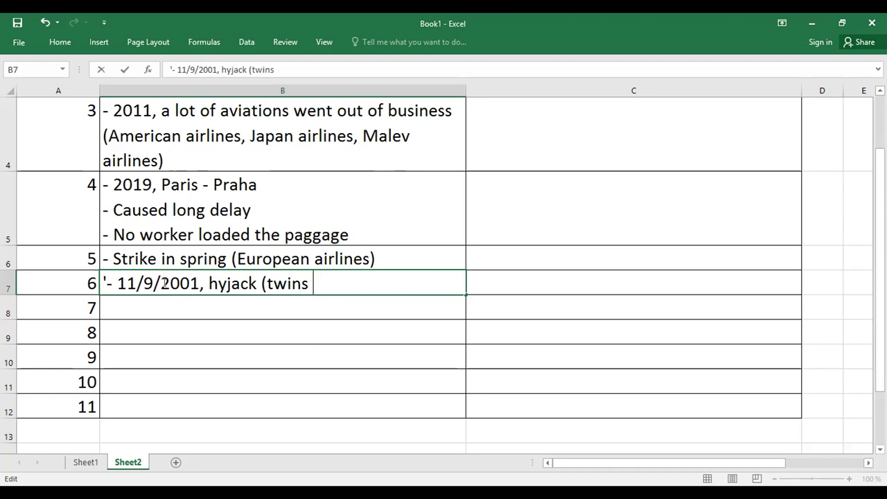
{"action": "type", "text": "tower)"}
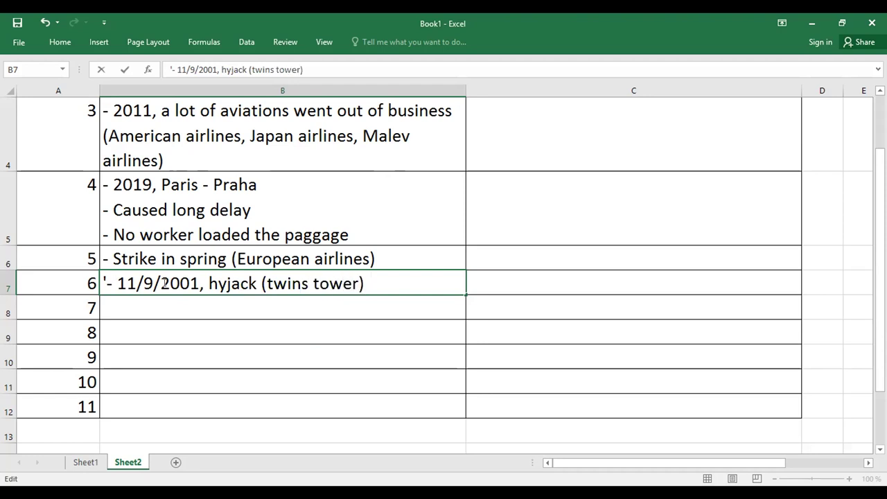
{"action": "key", "text": "Return"}
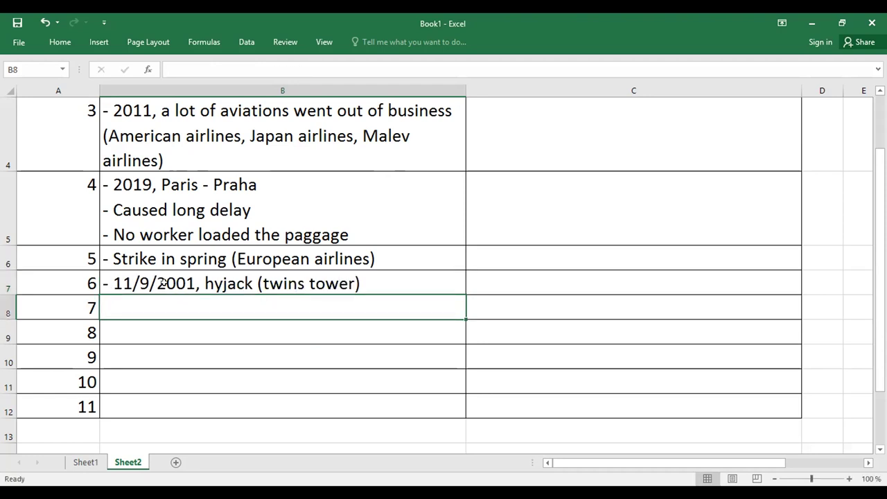
Step: Start the seventh event in B8 with an apostrophe-prefixed dash
{"action": "left_click", "coordinate": [205, 325]}
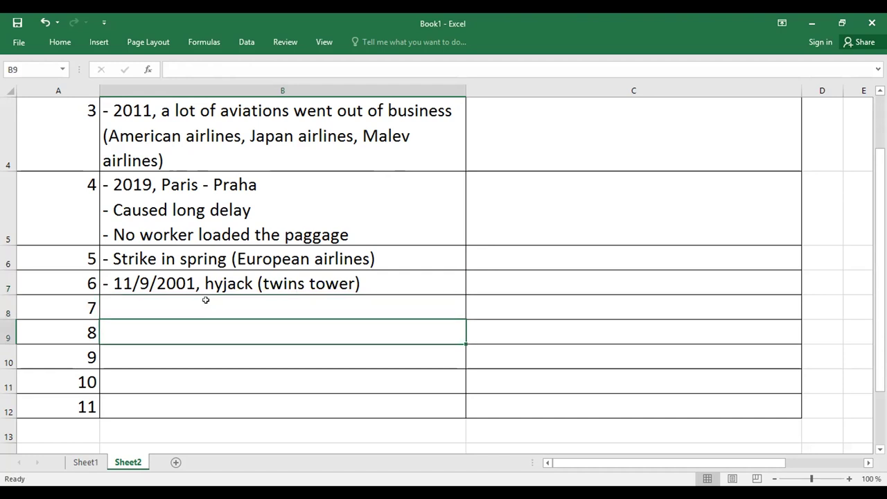
{"action": "left_click", "coordinate": [205, 299]}
{"action": "type", "text": "'-"}
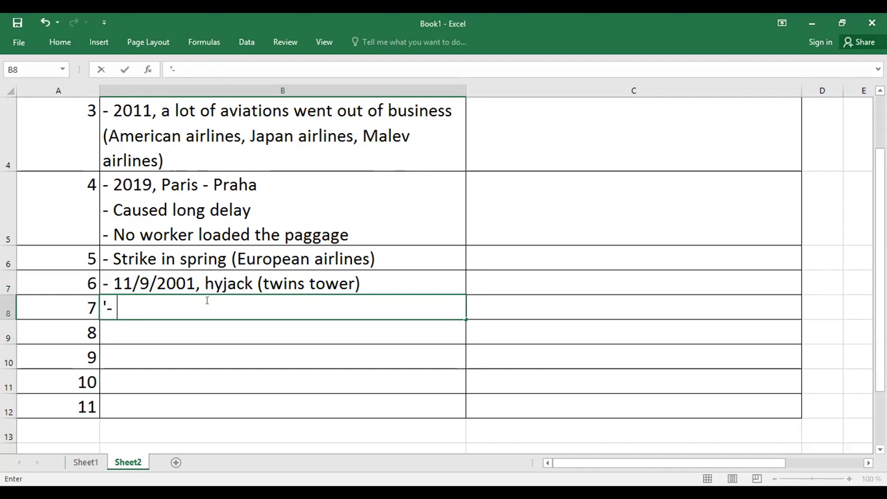
{"action": "left_click", "coordinate": [403, 225]}
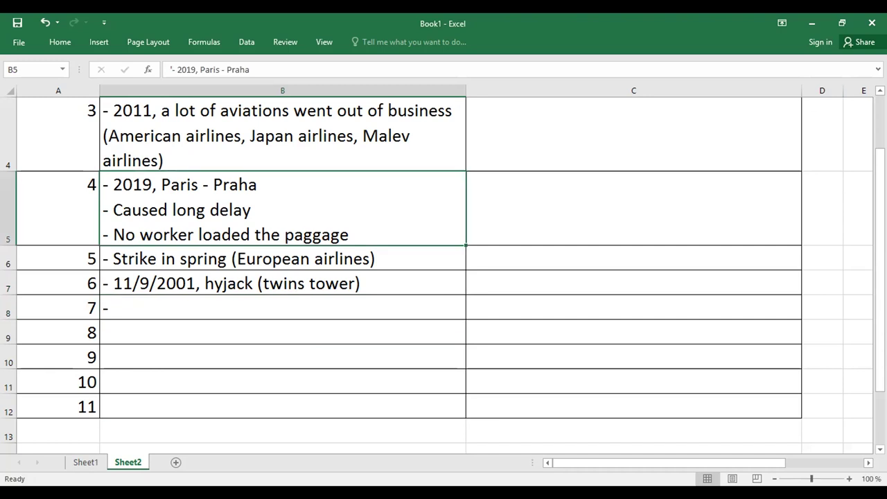
Step: Extend the seventh event in B8 to read "- 2008, financial crisis"
{"action": "left_click", "coordinate": [881, 91]}
{"action": "left_click", "coordinate": [880, 90]}
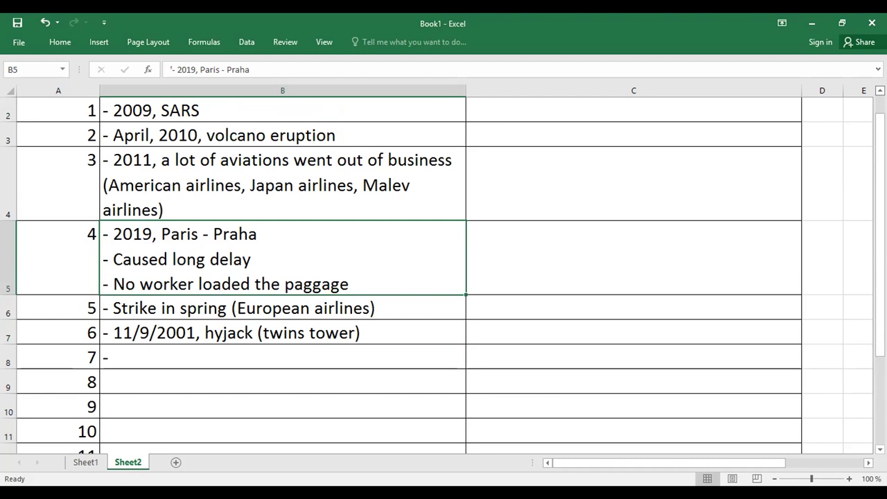
{"action": "double_click", "coordinate": [164, 355]}
{"action": "type", "text": "2008,"}
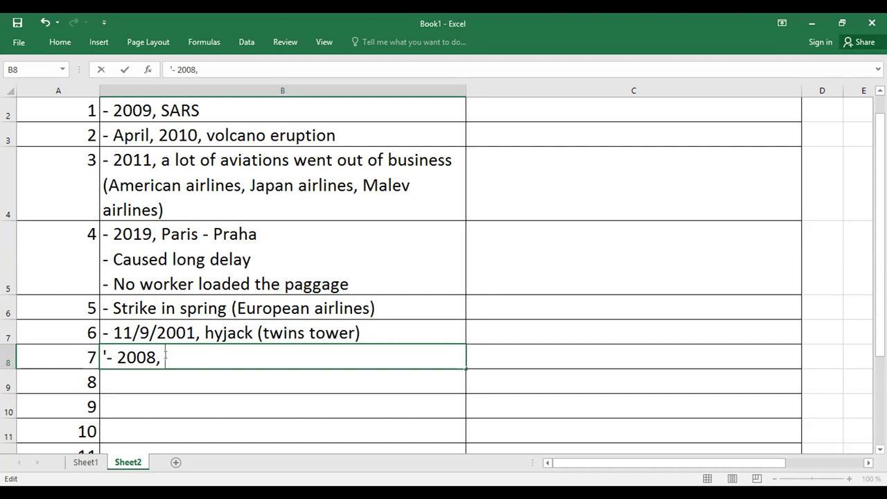
{"action": "type", "text": "finan"}
{"action": "type", "text": "cial crisis"}
{"action": "key", "text": "Return"}
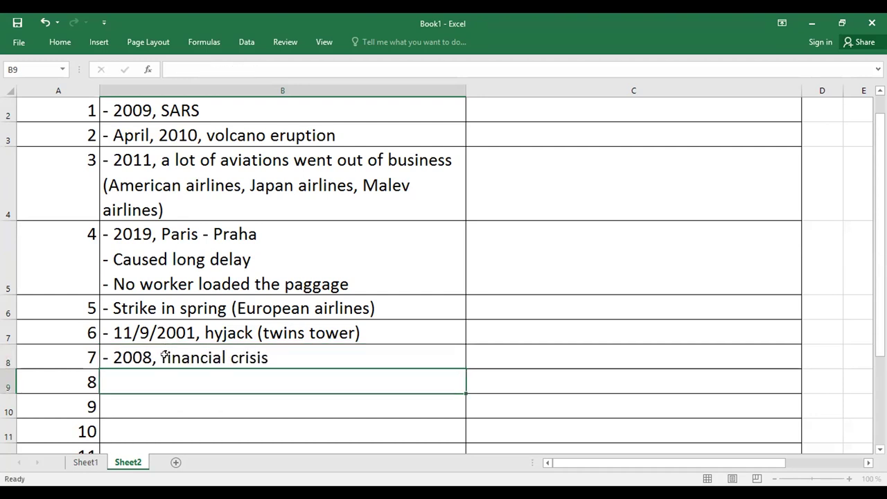
Step: Insert "global" before "financial crisis" in the 2008 event in B8
{"action": "double_click", "coordinate": [162, 356]}
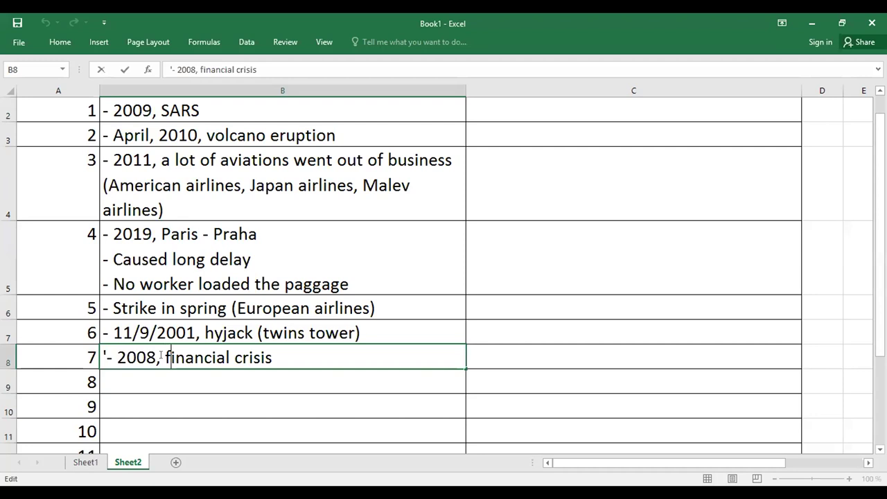
{"action": "type", "text": "global"}
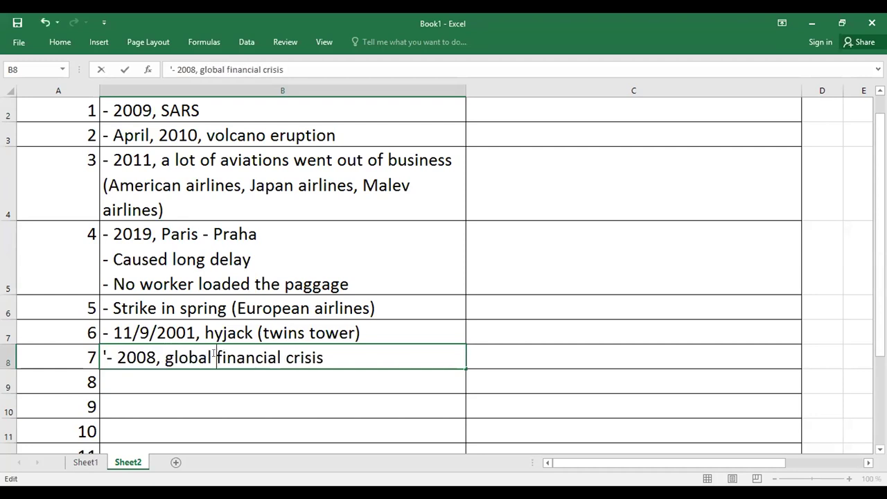
{"action": "left_click", "coordinate": [343, 415]}
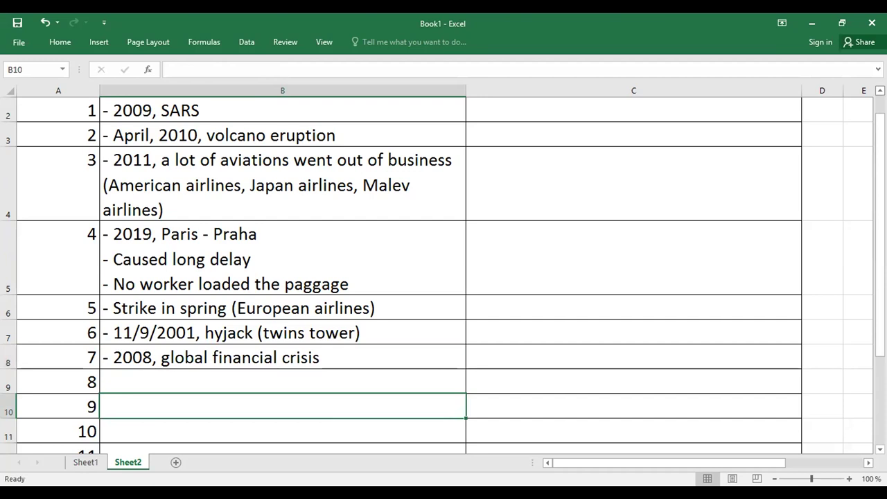
Step: Start the cost entry for the SARS event in C2 with an apostrophe-prefixed dash
{"action": "scroll", "coordinate": [654, 104], "scroll_direction": "up", "scroll_amount": 1}
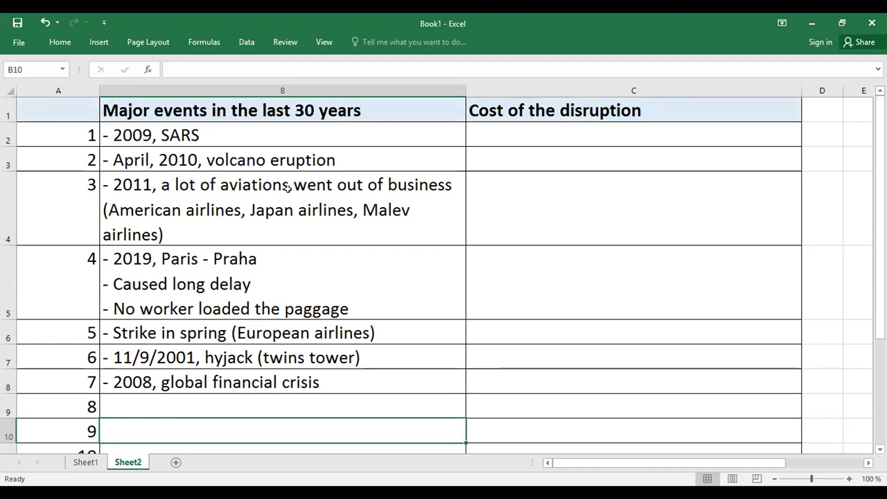
{"action": "left_click", "coordinate": [610, 127]}
{"action": "type", "text": "'-"}
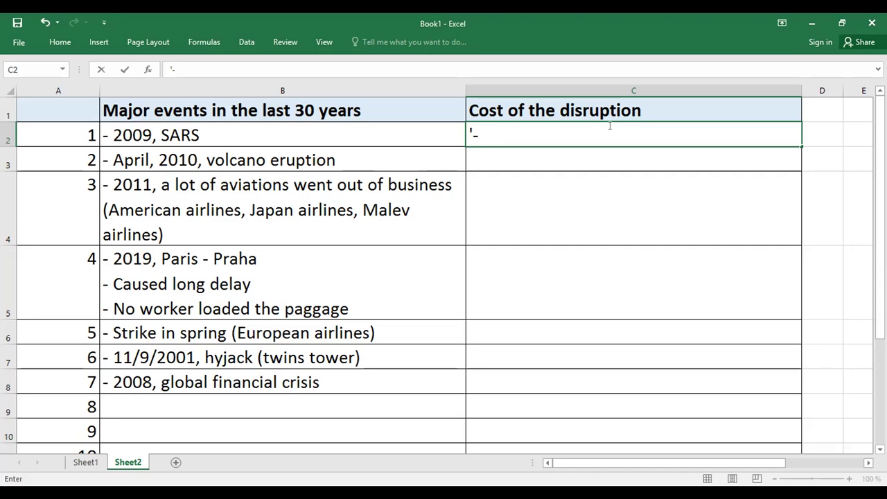
Step: Add the currency to the cost header in C1 so it reads "Cost of the disruption (USD)"
{"action": "left_click", "coordinate": [675, 106]}
{"action": "double_click", "coordinate": [675, 106]}
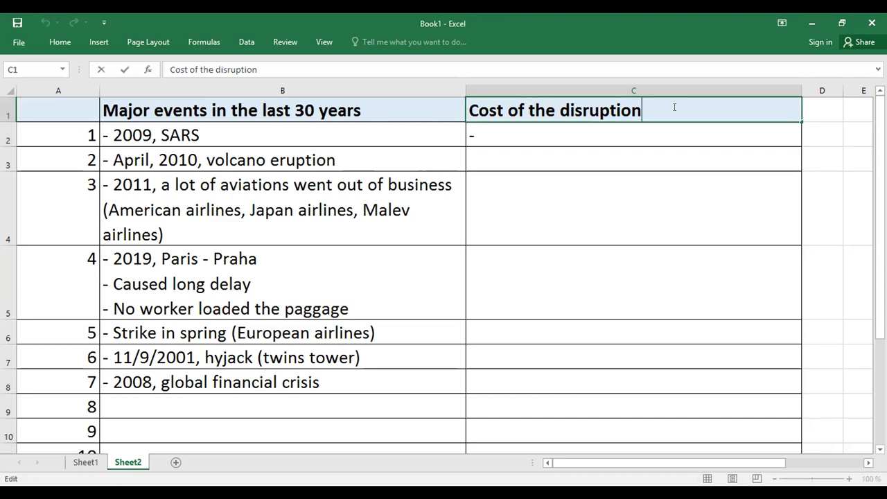
{"action": "type", "text": "(USD)"}
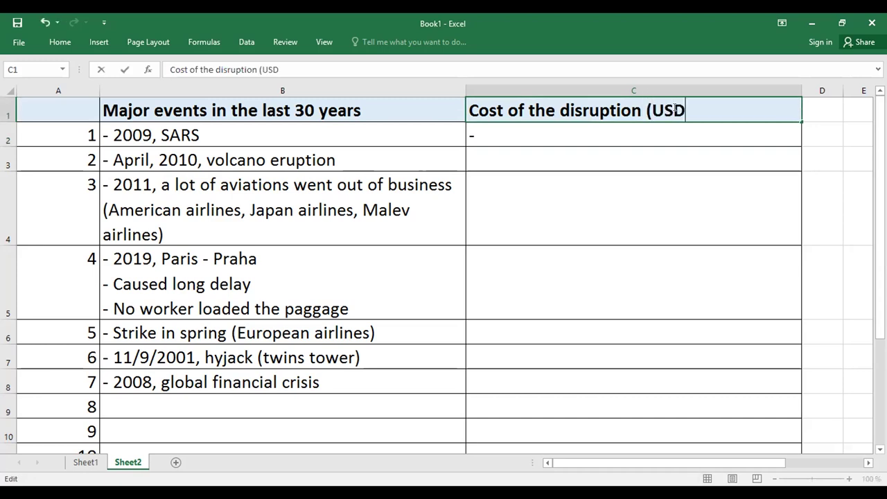
{"action": "key", "text": "Return"}
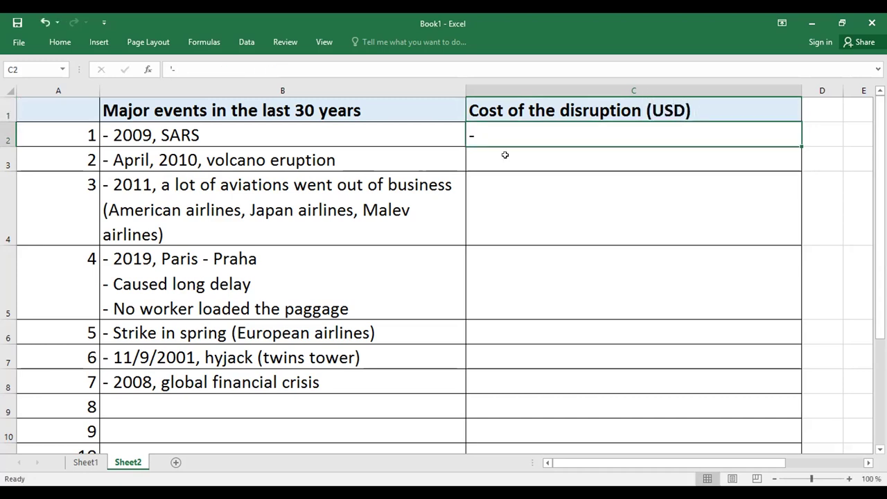
Step: Enter an apostrophe-prefixed dash in C3 for the volcano eruption's cost, and open the SARS cost entry in C2 for editing
{"action": "left_click", "coordinate": [506, 154]}
{"action": "type", "text": "'-"}
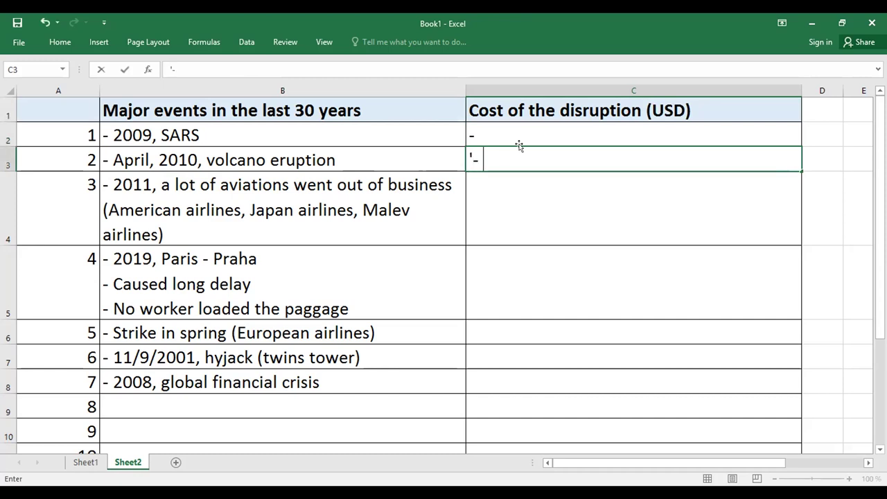
{"action": "left_click", "coordinate": [529, 132]}
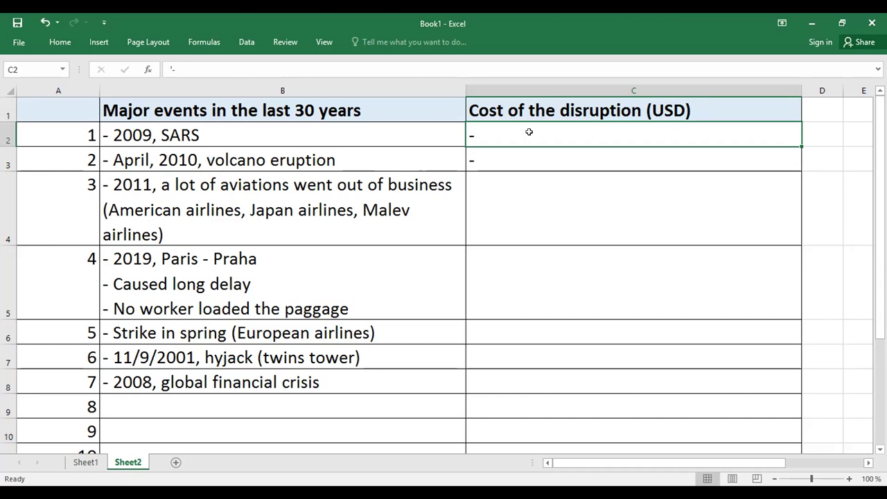
{"action": "double_click", "coordinate": [529, 132]}
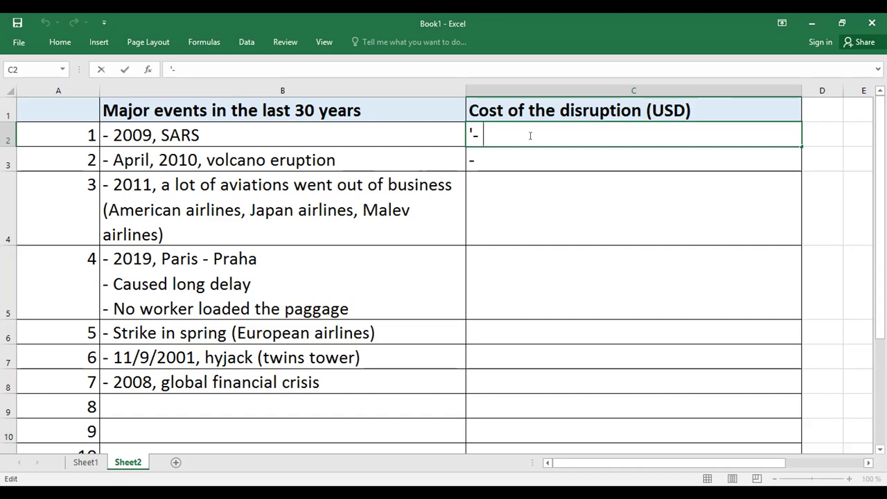
{"action": "left_click", "coordinate": [556, 276]}
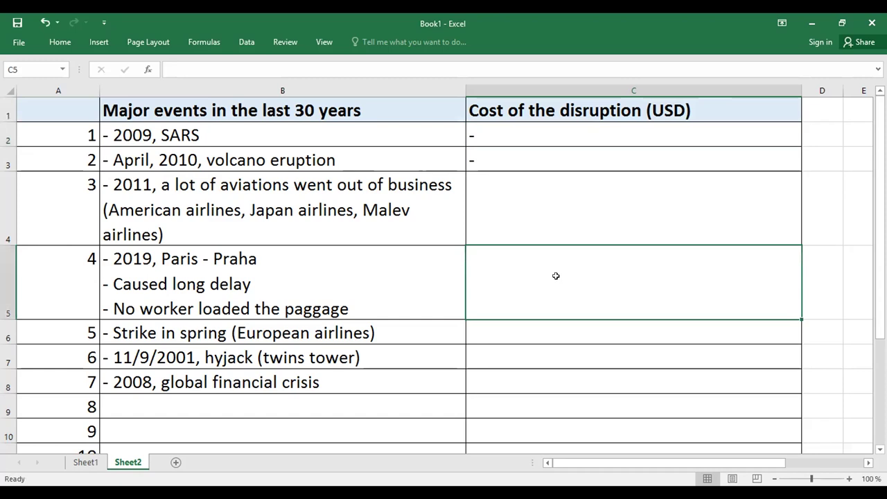
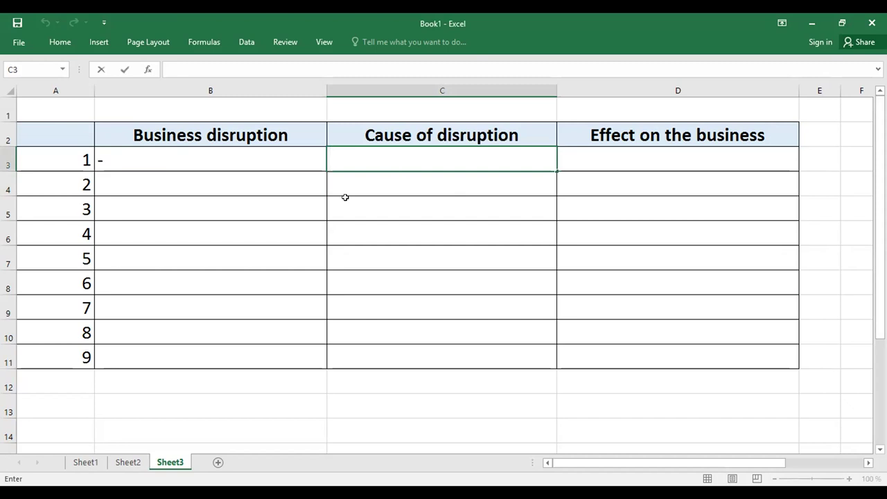
{"action": "left_click", "coordinate": [339, 202]}
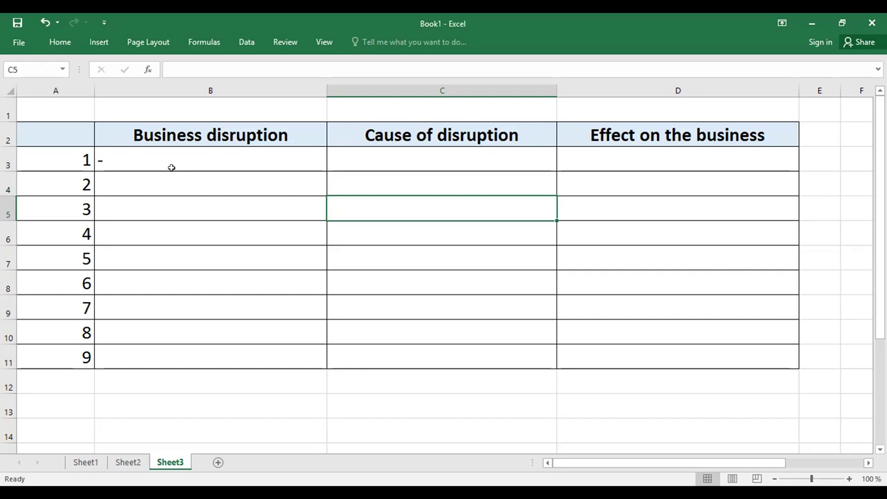
Step: Complete the first business disruption entry in B3 so it reads "- Supply chain disruption"
{"action": "double_click", "coordinate": [192, 162]}
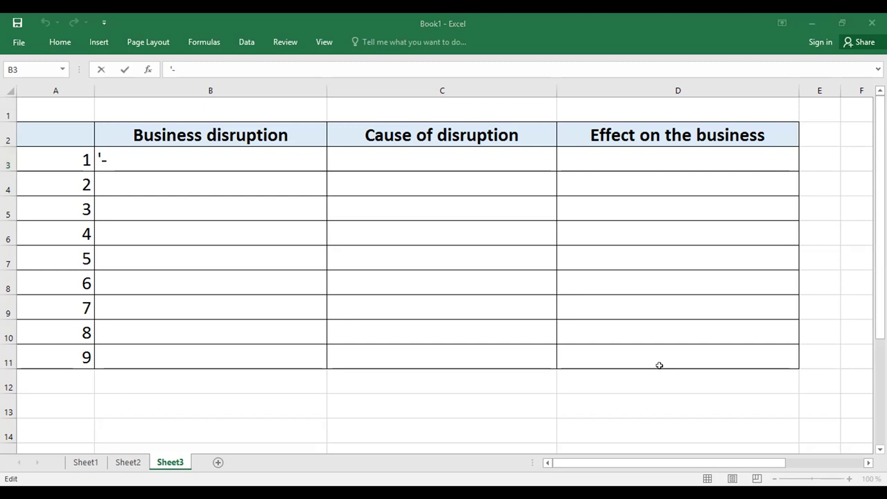
{"action": "left_click", "coordinate": [132, 149]}
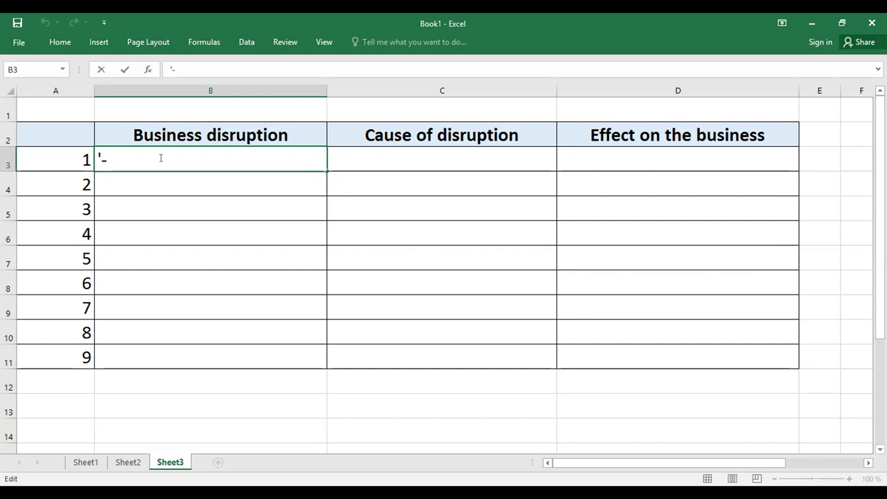
{"action": "type", "text": "Supply chhai"}
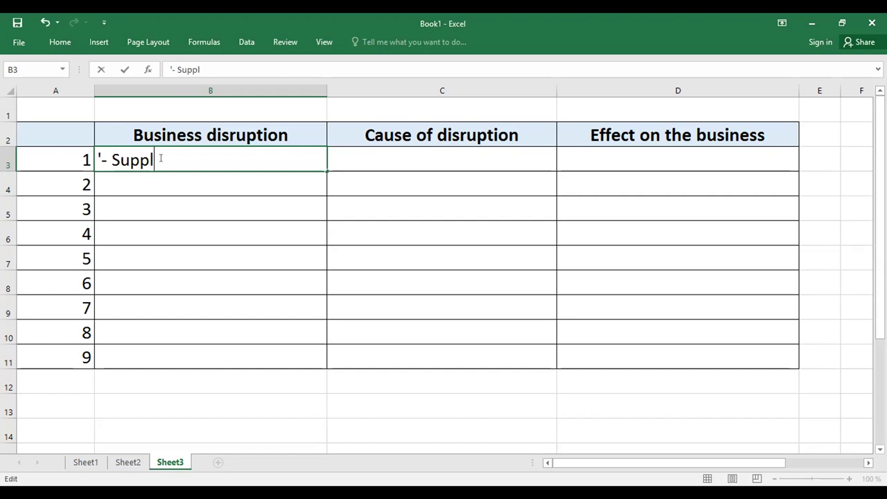
{"action": "key", "text": "BackSpace"}
{"action": "key", "text": "BackSpace"}
{"action": "key", "text": "BackSpace"}
{"action": "type", "text": "ain"}
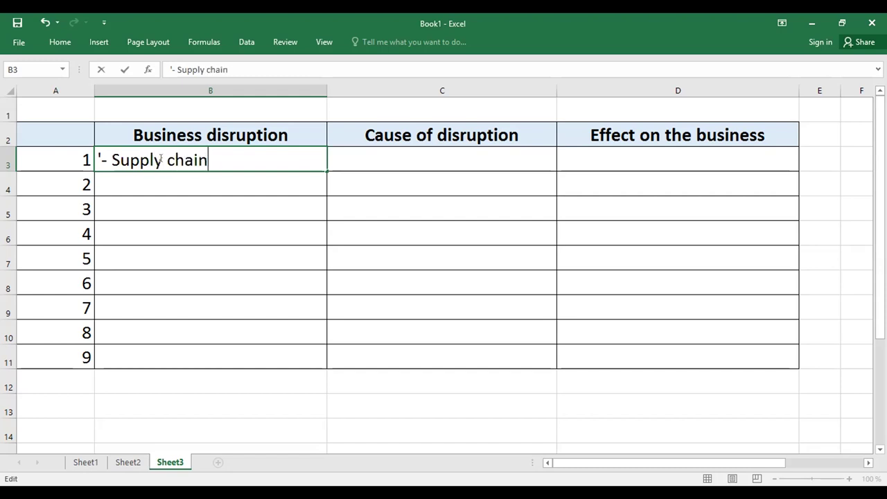
{"action": "type", "text": " discru"}
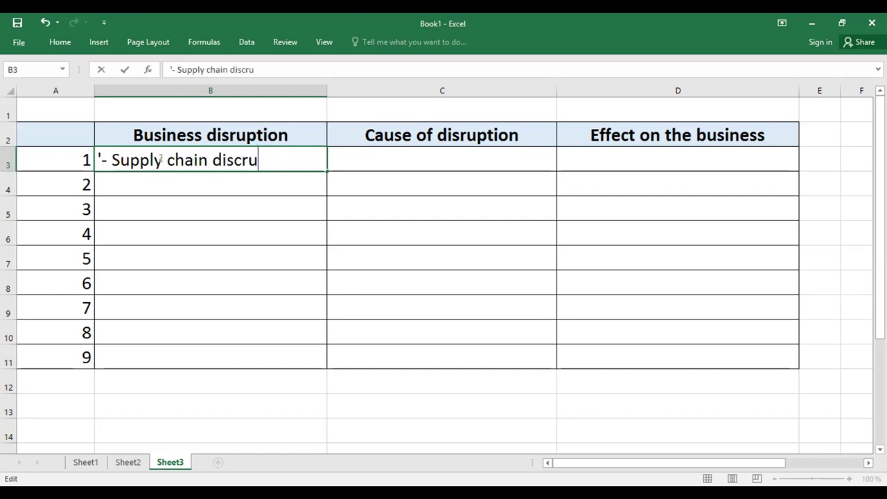
{"action": "key", "text": "BackSpace"}
{"action": "key", "text": "BackSpace"}
{"action": "key", "text": "BackSpace"}
{"action": "type", "text": "ruption"}
{"action": "key", "text": "Return"}
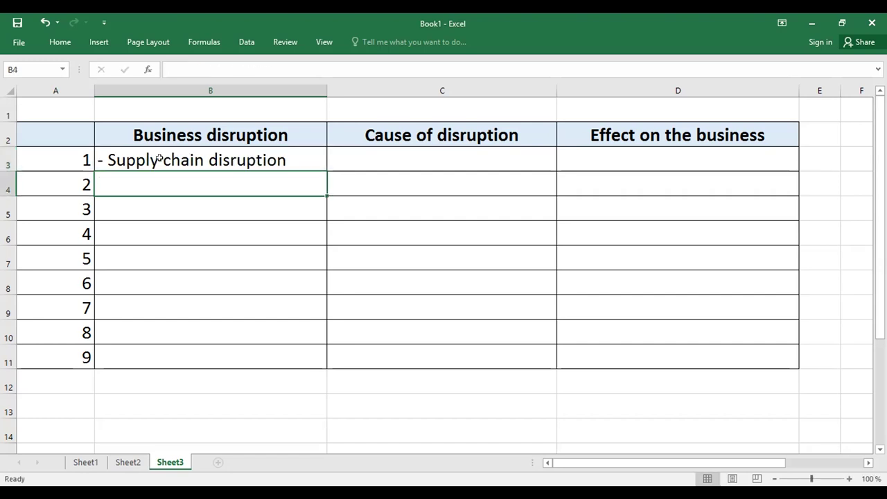
Step: Start the cause entry for the supply chain disruption in C3 with an apostrophe-prefixed dash
{"action": "left_click", "coordinate": [401, 153]}
{"action": "type", "text": "-"}
{"action": "key", "text": "BackSpace"}
{"action": "type", "text": "'-"}
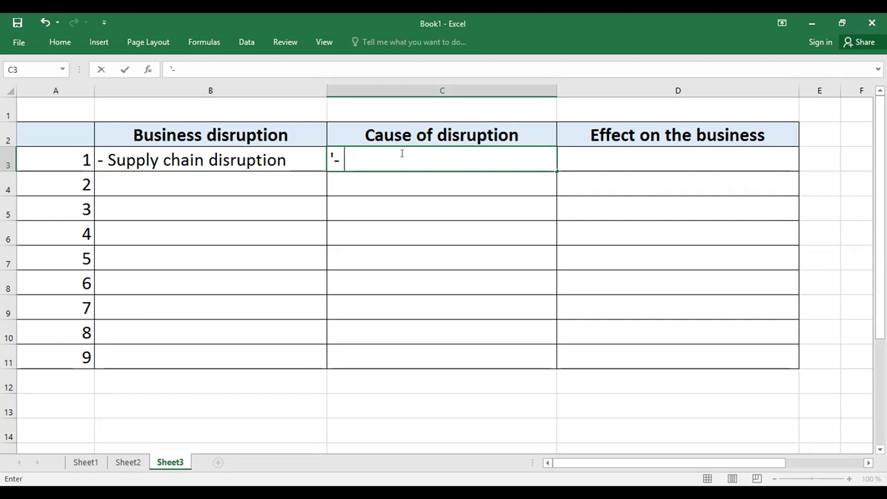
{"action": "double_click", "coordinate": [304, 152]}
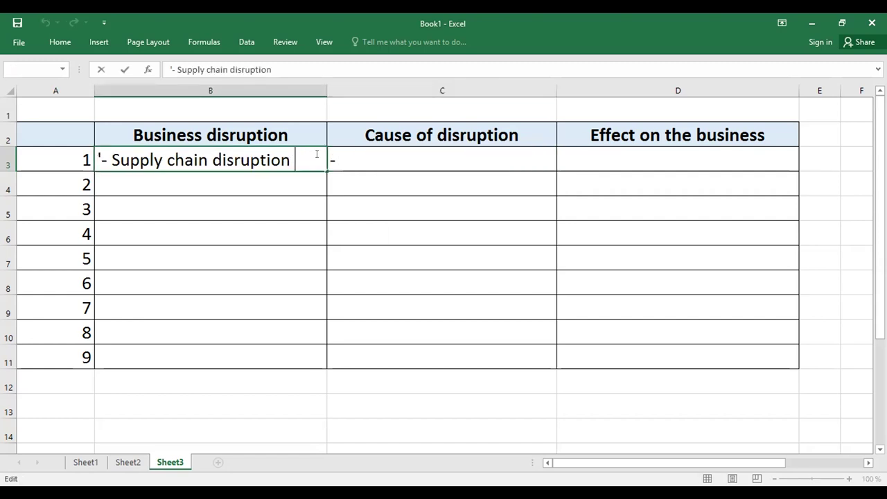
Step: Enter "- cost of delay, transporter" with a leading apostrophe in D3 as the supply chain disruption's effect on the business
{"action": "double_click", "coordinate": [616, 154]}
{"action": "type", "text": "'"}
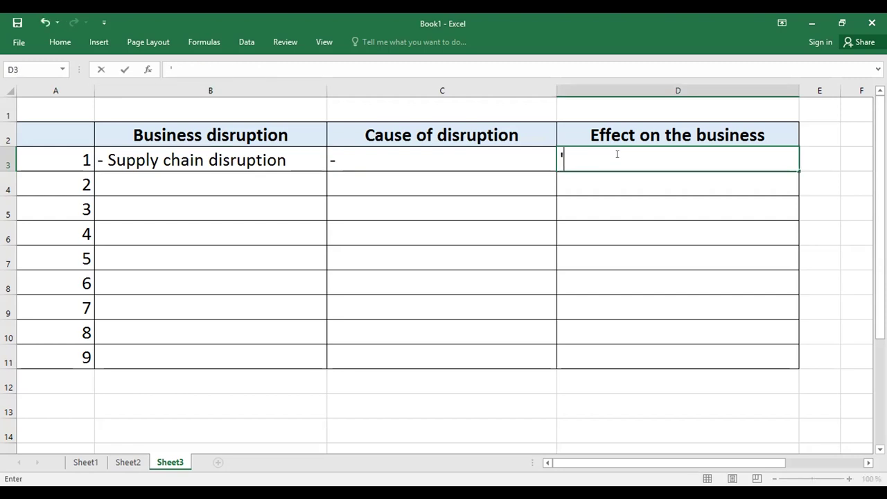
{"action": "type", "text": "- cost o"}
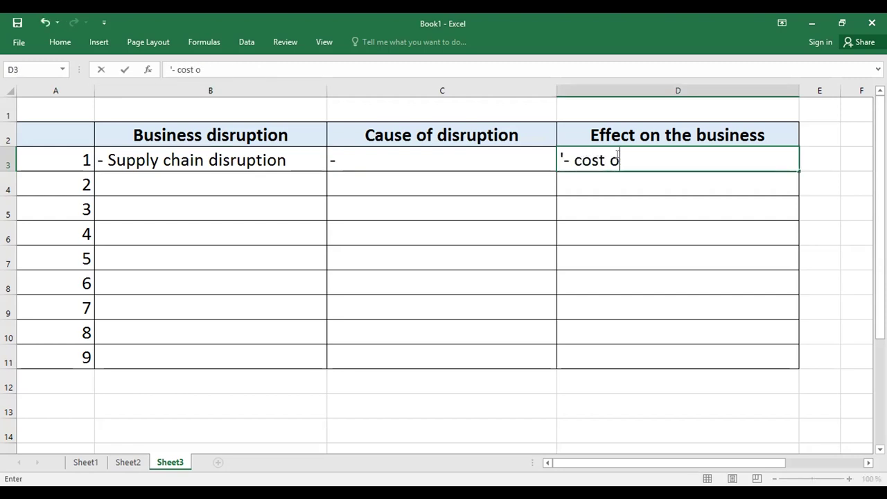
{"action": "type", "text": "f delay"}
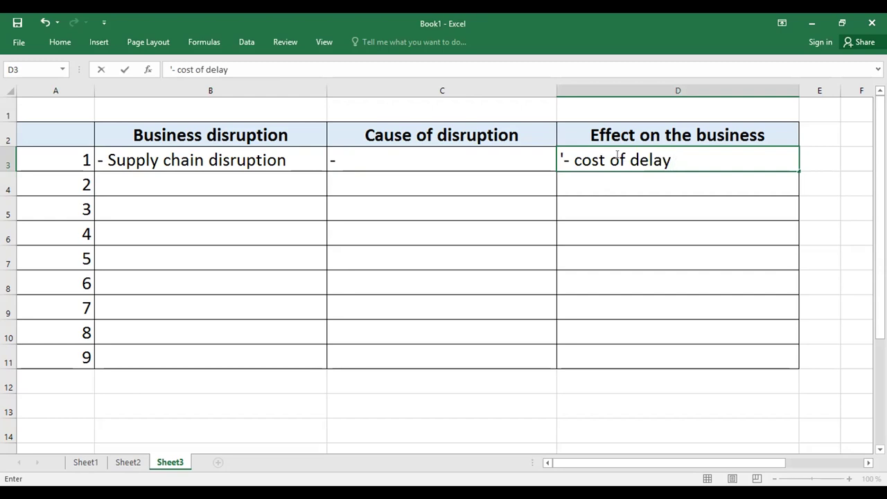
{"action": "type", "text": ", transporteer"}
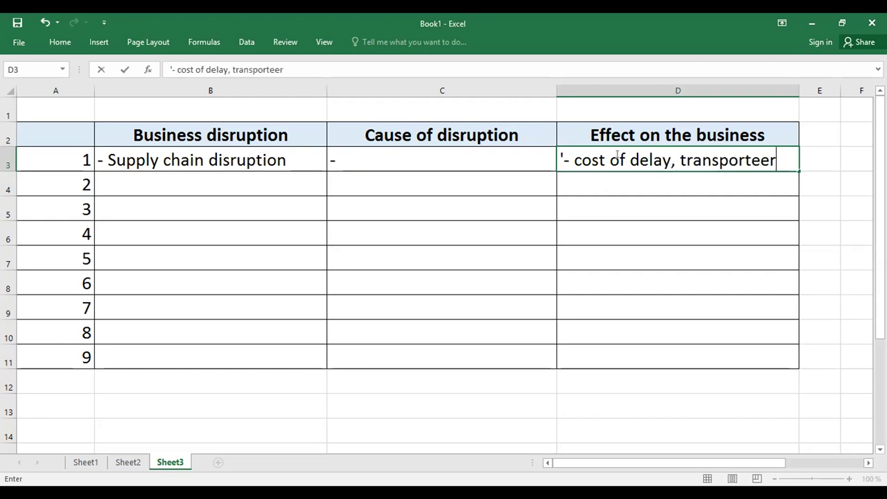
{"action": "key", "text": "BackSpace"}
{"action": "key", "text": "BackSpace"}
{"action": "type", "text": "r"}
{"action": "key", "text": "Return"}
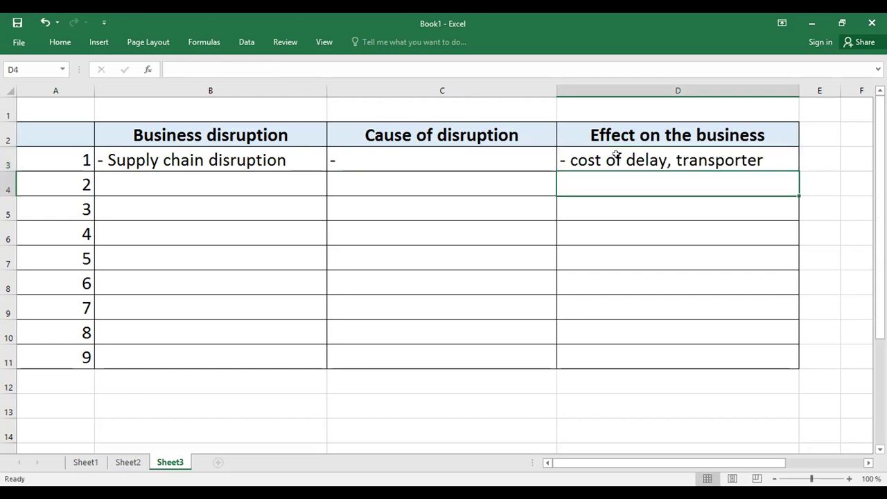
Step: Complete the cause of disruption in C3 as "- depends on the pandemic, policies, stakeholders."
{"action": "double_click", "coordinate": [381, 156]}
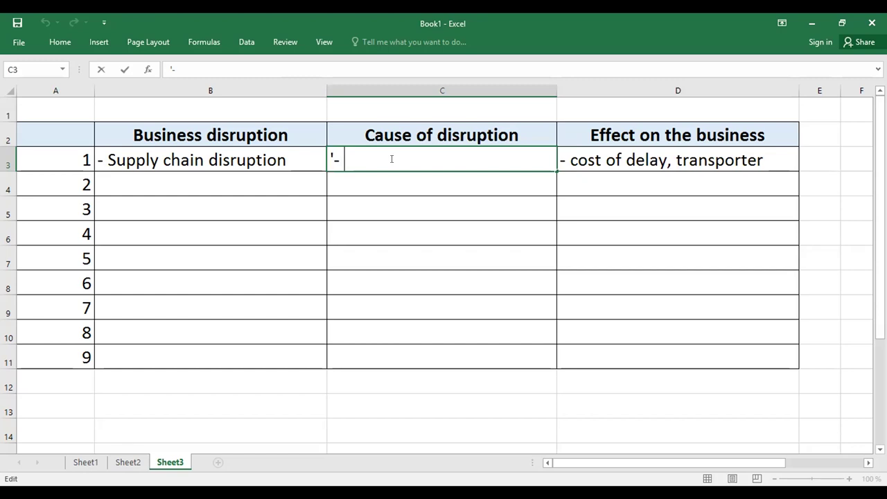
{"action": "type", "text": "depends on the "}
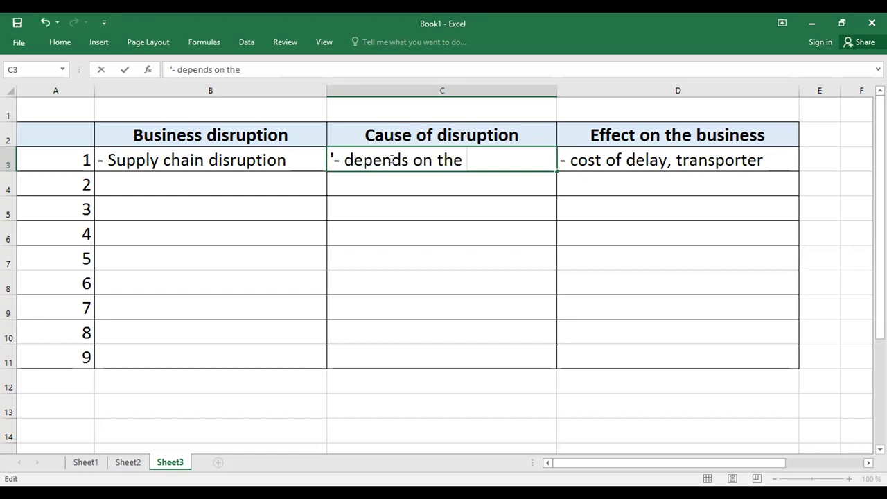
{"action": "type", "text": "pandemic, p"}
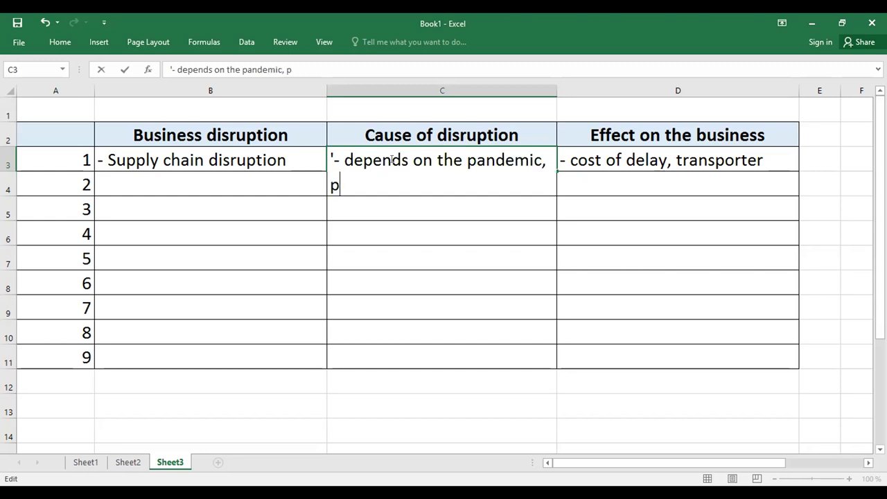
{"action": "type", "text": "olicies"}
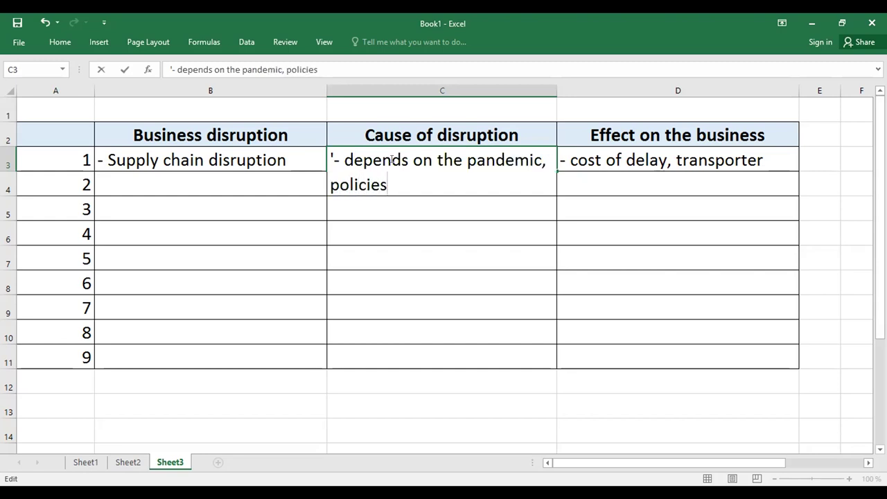
{"action": "type", "text": ", stakeholders."}
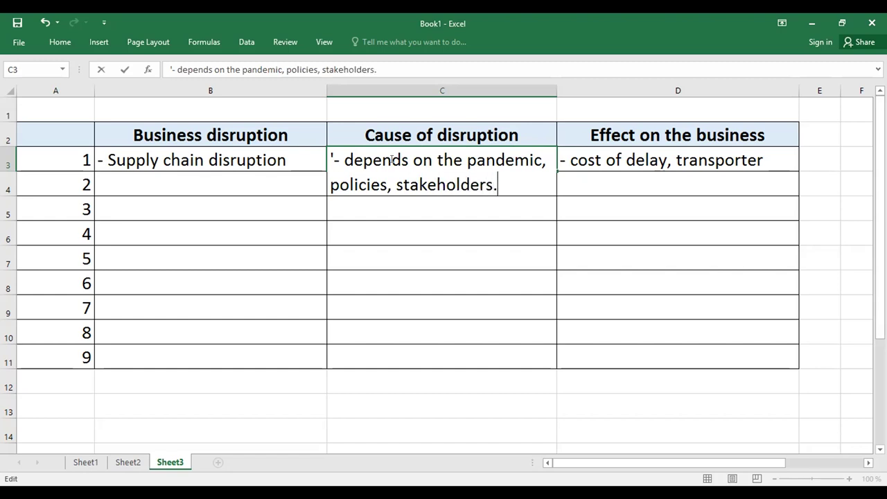
{"action": "key", "text": "Return"}
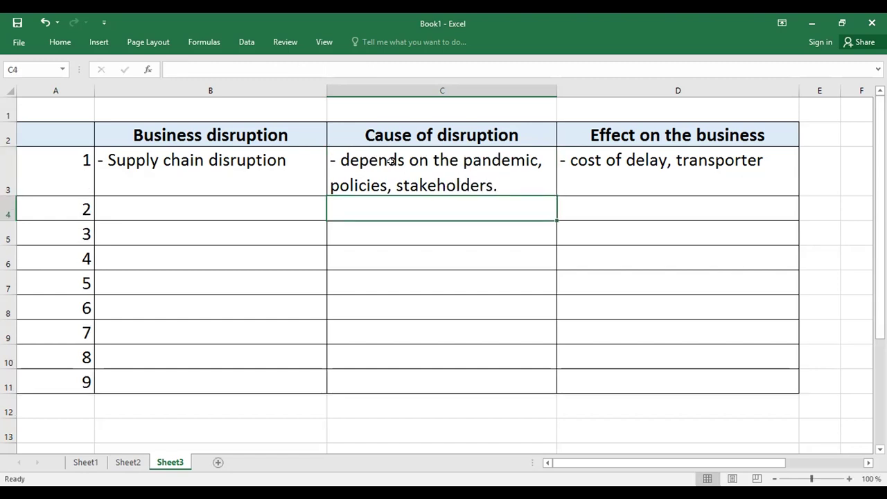
{"action": "left_click", "coordinate": [441, 258]}
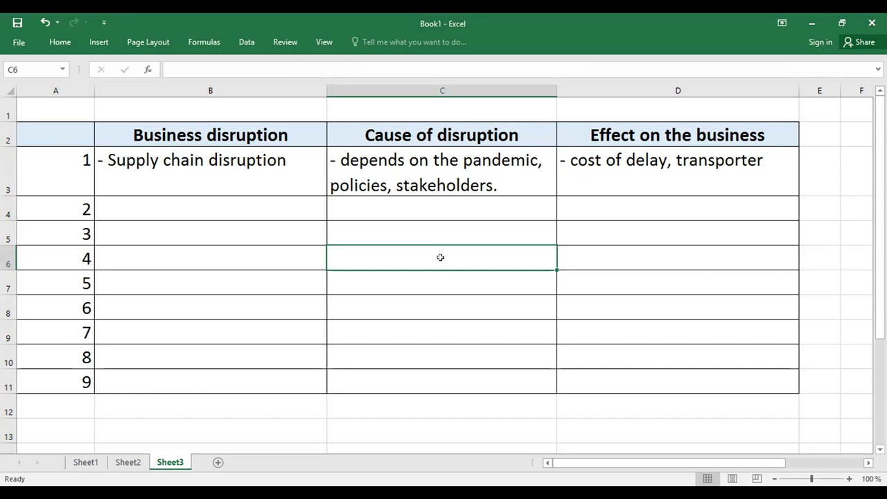
{"action": "left_click", "coordinate": [223, 208]}
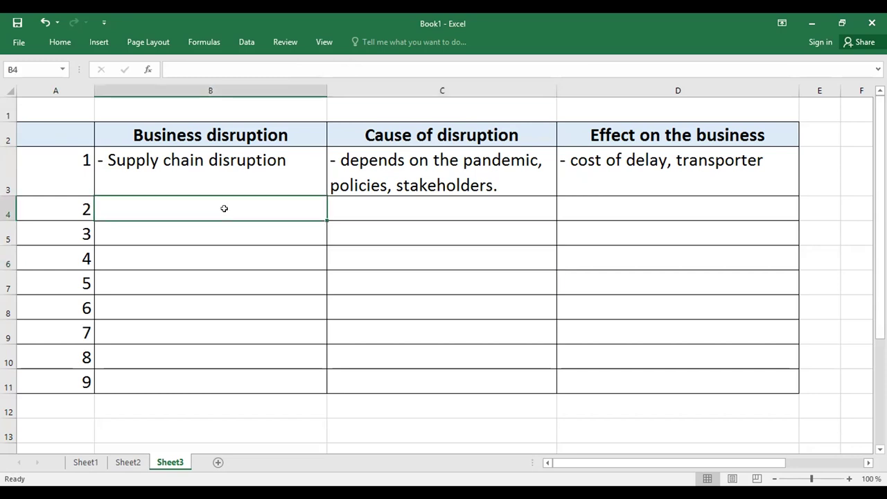
{"action": "double_click", "coordinate": [508, 179]}
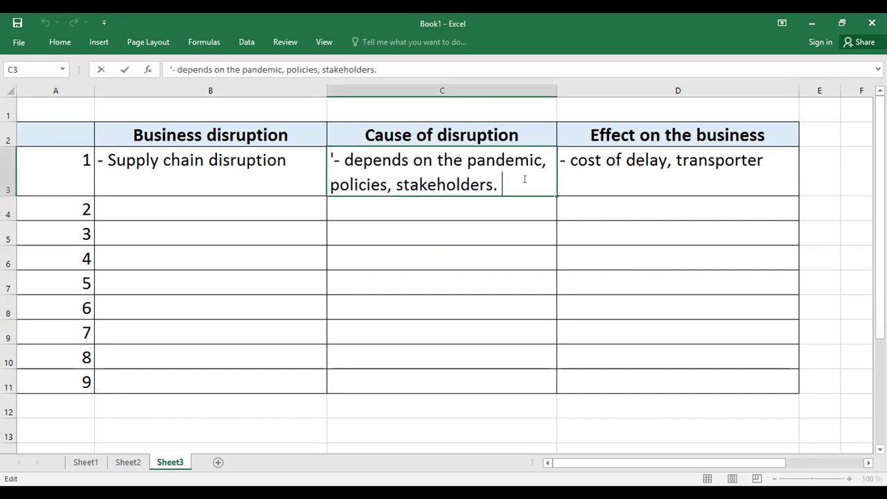
{"action": "key", "text": "alt+Return"}
{"action": "type", "text": "-"}
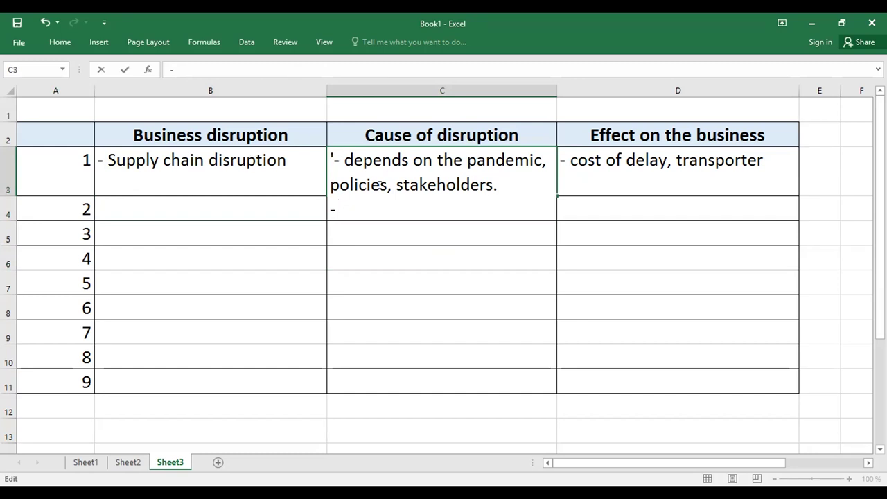
{"action": "type", "text": "lack of"}
{"action": "key", "text": "BackSpace"}
{"action": "key", "text": "BackSpace"}
{"action": "key", "text": "BackSpace"}
{"action": "key", "text": "BackSpace"}
{"action": "key", "text": "BackSpace"}
{"action": "key", "text": "BackSpace"}
{"action": "key", "text": "BackSpace"}
{"action": "key", "text": "BackSpace"}
{"action": "key", "text": "BackSpace"}
{"action": "key", "text": "BackSpace"}
Step: Add a second line reading "- lack of spare parts" below the supply chain disruption in B3
{"action": "double_click", "coordinate": [312, 165]}
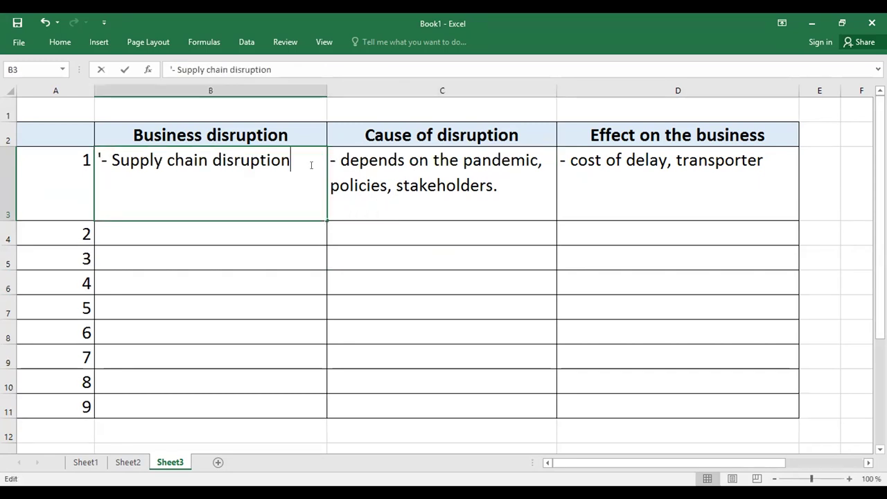
{"action": "key", "text": "alt+Return"}
{"action": "type", "text": "- l"}
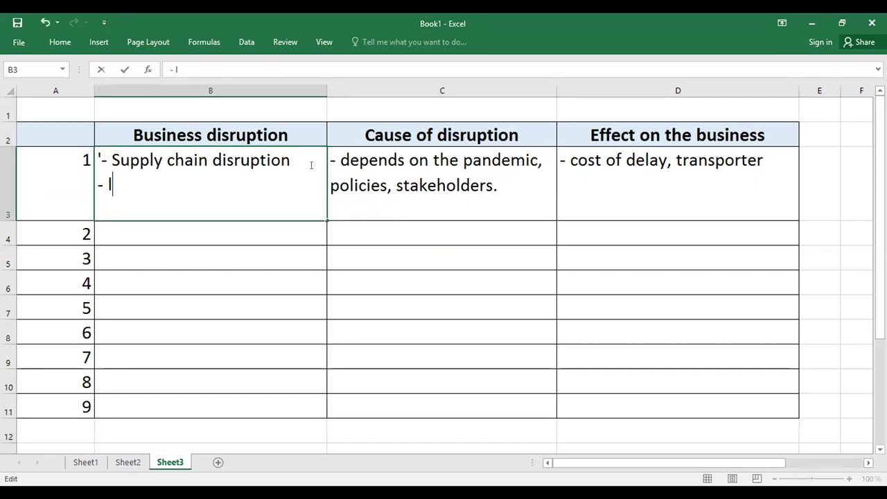
{"action": "type", "text": "ack of st"}
{"action": "key", "text": "BackSpace"}
{"action": "key", "text": "BackSpace"}
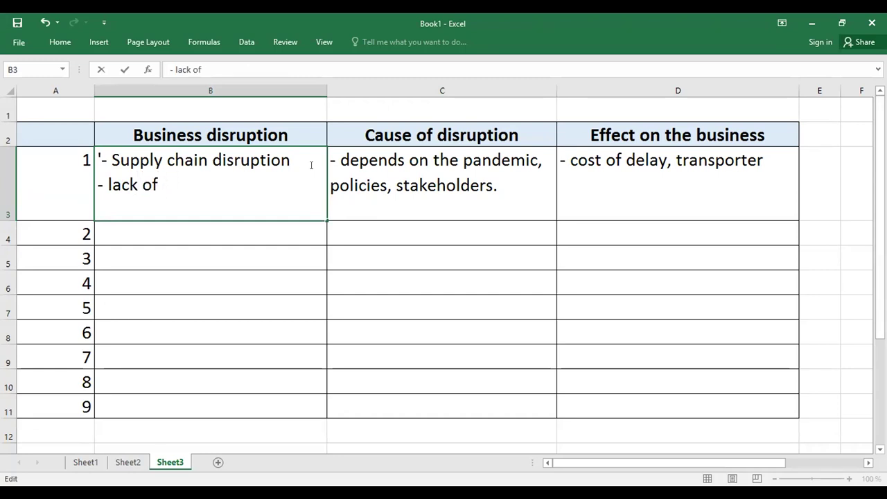
{"action": "type", "text": "spare"}
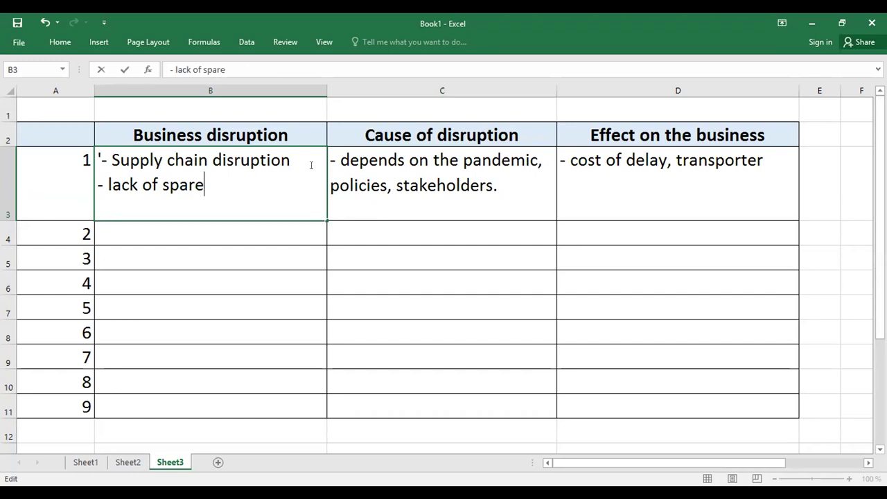
{"action": "type", "text": " parts"}
{"action": "key", "text": "Return"}
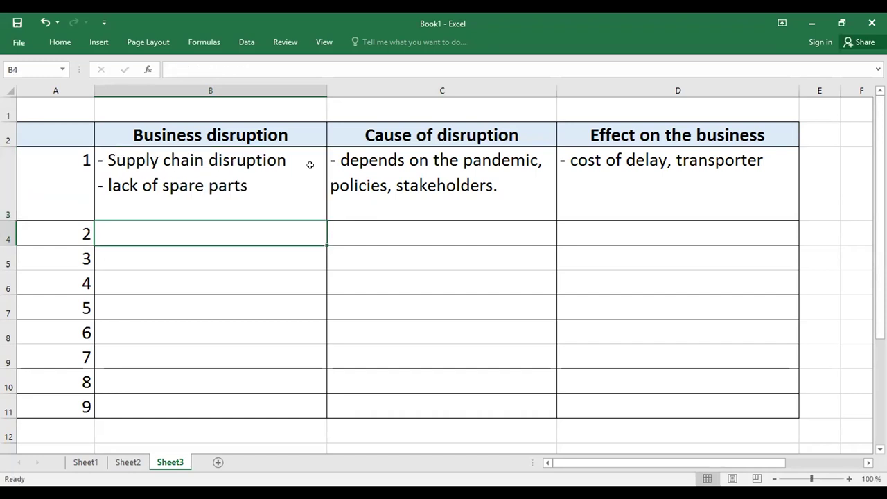
Step: Append "(planes waiting in Europe)" to the spare parts line in B3
{"action": "double_click", "coordinate": [289, 184]}
{"action": "type", "text": "(planes waiting in Europe)"}
{"action": "key", "text": "Return"}
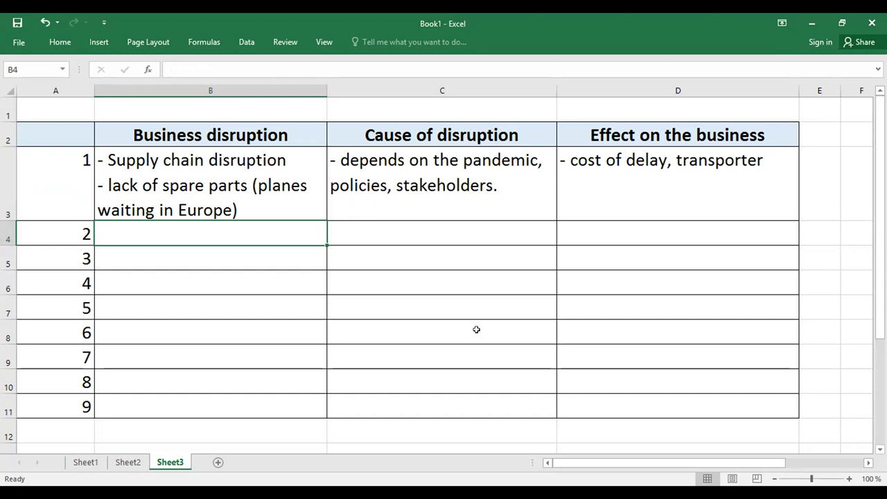
{"action": "double_click", "coordinate": [301, 232]}
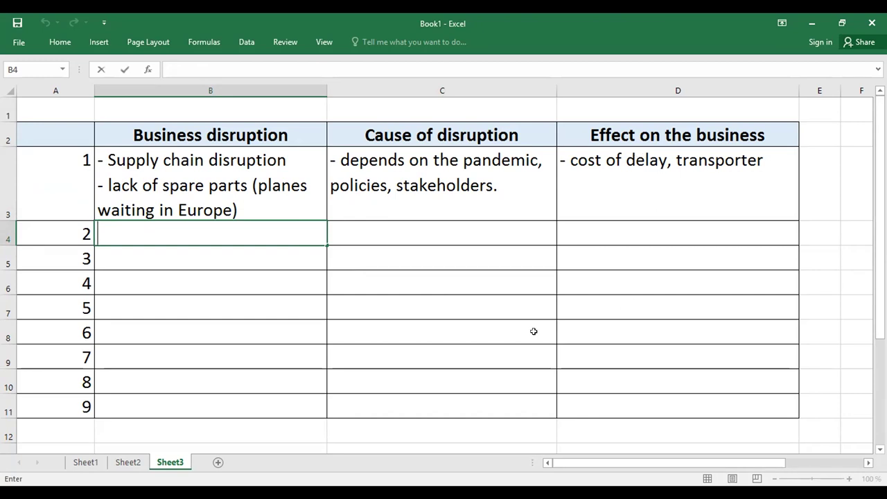
Step: Add a second line reading "- Passenger disruption" below the cost of delay in D3
{"action": "double_click", "coordinate": [767, 157]}
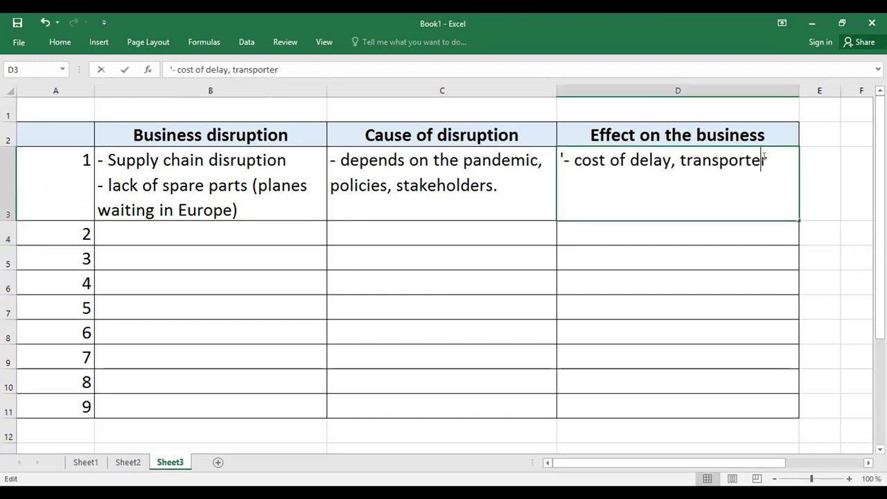
{"action": "key", "text": "alt+Return"}
{"action": "type", "text": "- P"}
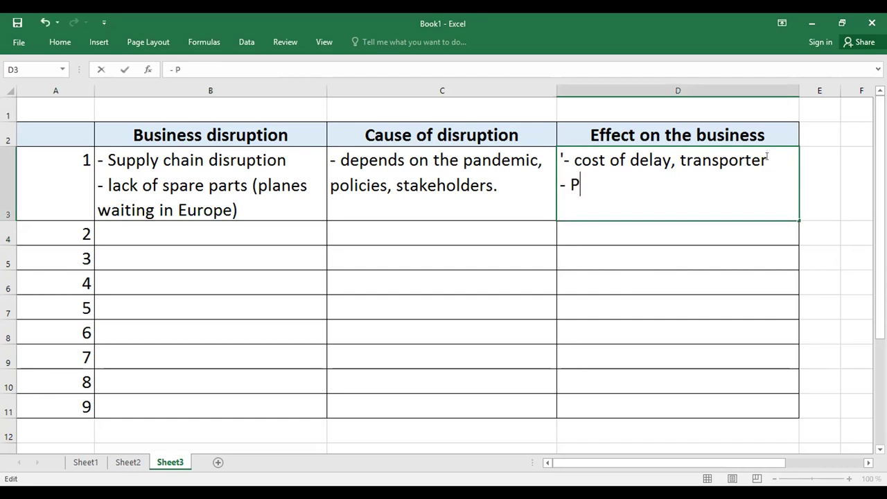
{"action": "type", "text": "assenger dis"}
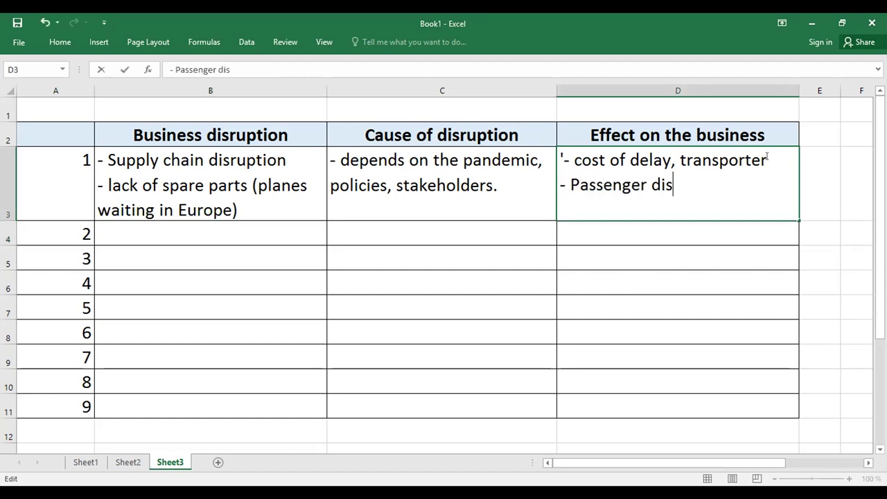
{"action": "type", "text": "ruption"}
{"action": "key", "text": "Return"}
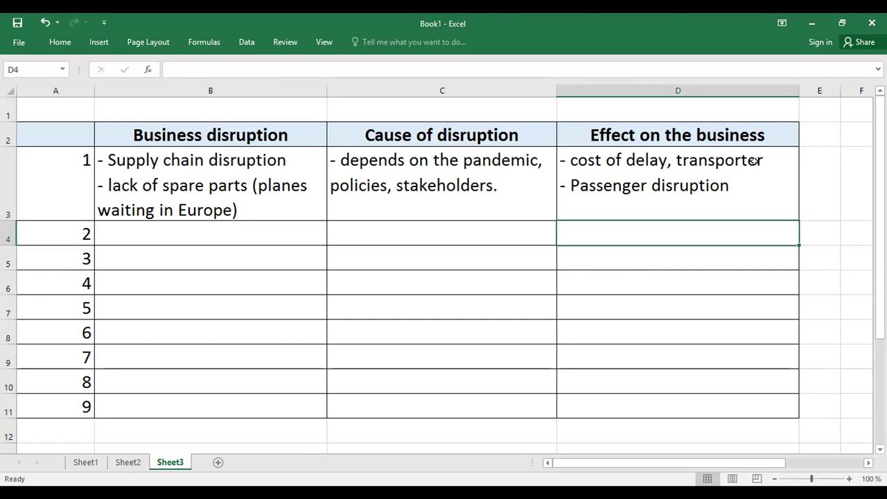
Step: Enter "- Cargo demand increased" with a leading apostrophe in B4 as the second business disruption
{"action": "double_click", "coordinate": [125, 227]}
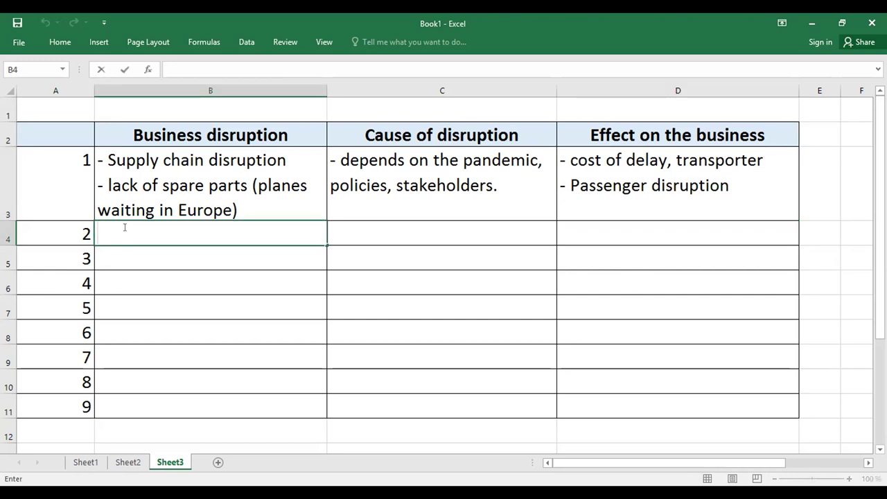
{"action": "type", "text": "'- Cargo demand"}
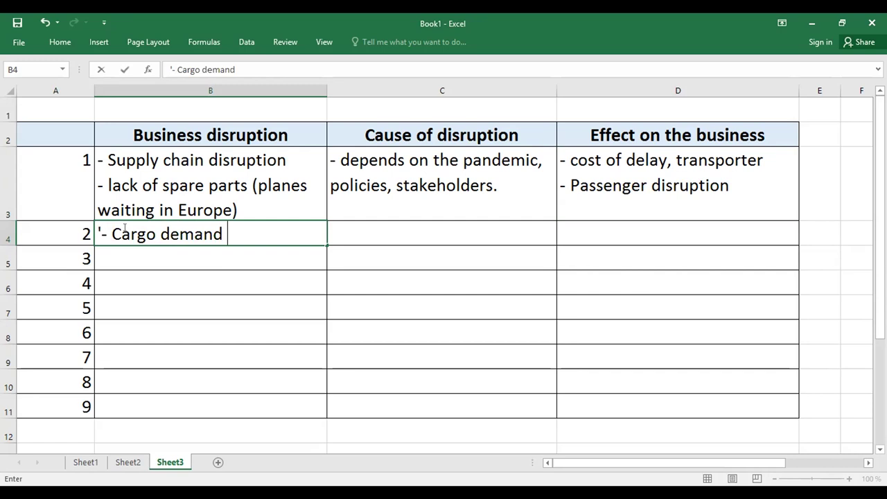
{"action": "type", "text": " increased"}
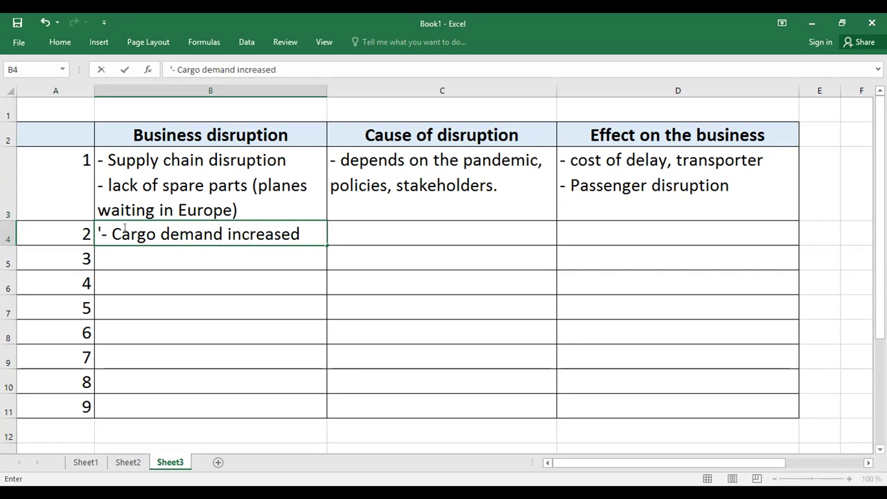
{"action": "key", "text": "BackSpace"}
{"action": "type", "text": ", k"}
{"action": "key", "text": "BackSpace"}
{"action": "key", "text": "BackSpace"}
Step: Add a second line to B4 reading "- 14th of November, but A/C could not arrived on time. Delay delivery for 1 month"
{"action": "key", "text": "alt+Return"}
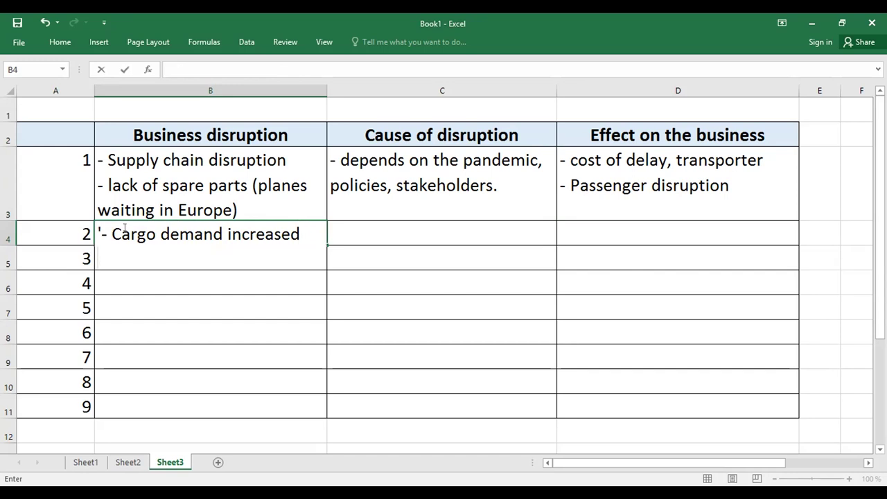
{"action": "type", "text": "- 14th of November"}
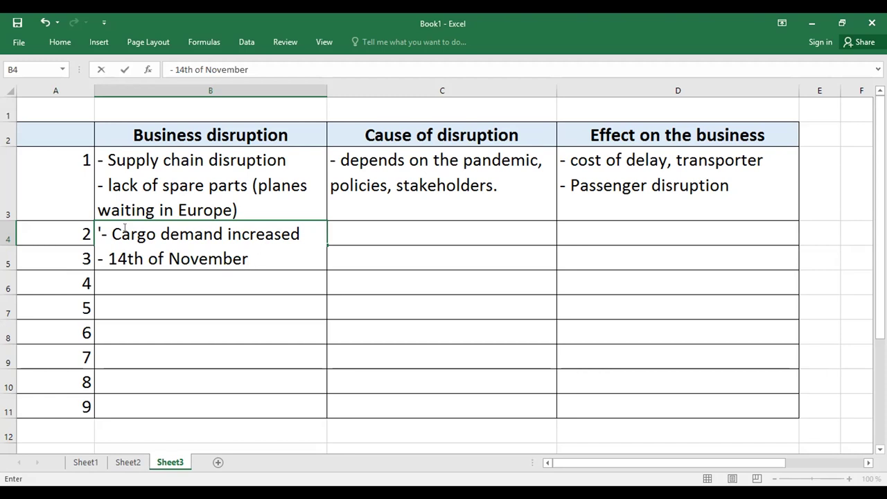
{"action": "type", "text": " , but A"}
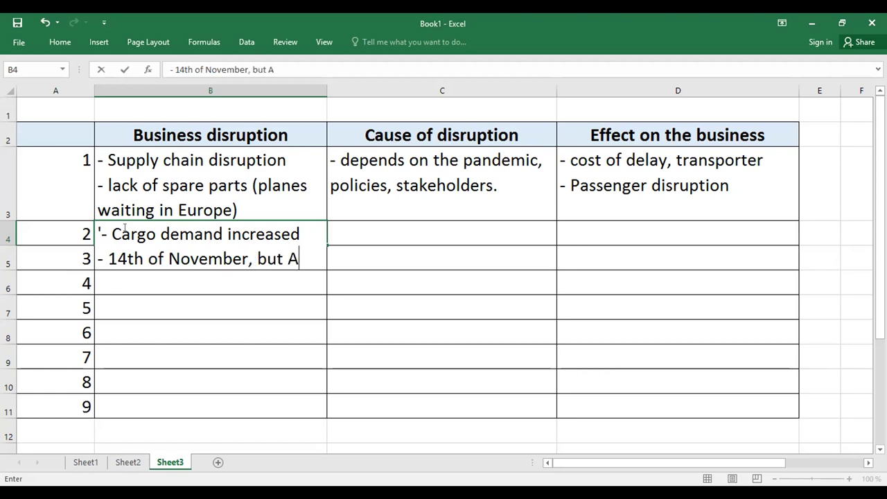
{"action": "type", "text": "/C"}
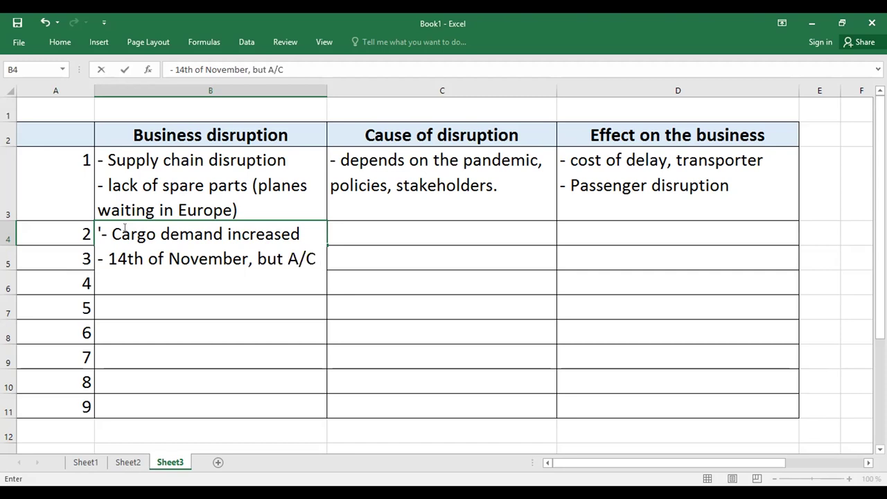
{"action": "type", "text": " could not arrived on time. "}
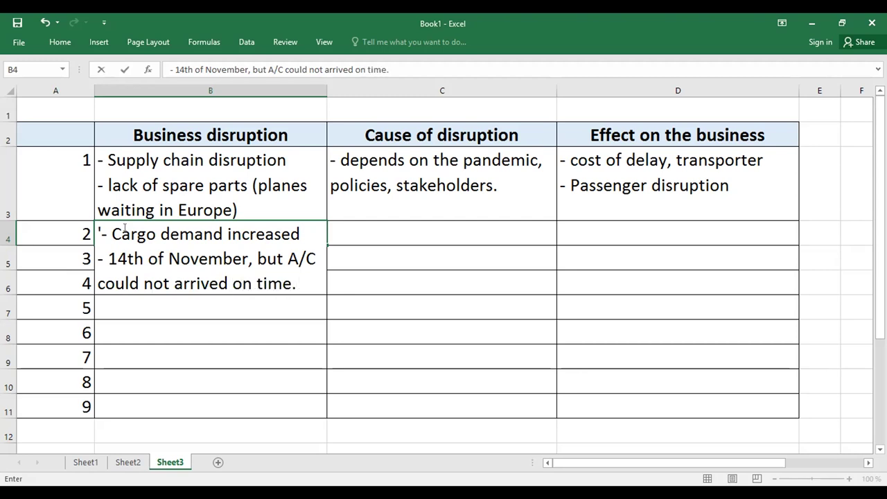
{"action": "type", "text": "Dalay delivers"}
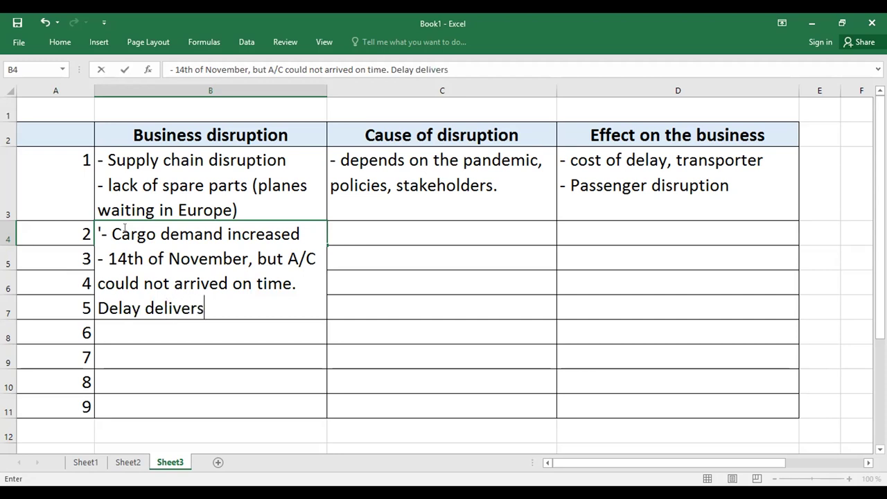
{"action": "key", "text": "BackSpace"}
{"action": "type", "text": "y for 1 month"}
{"action": "key", "text": "Return"}
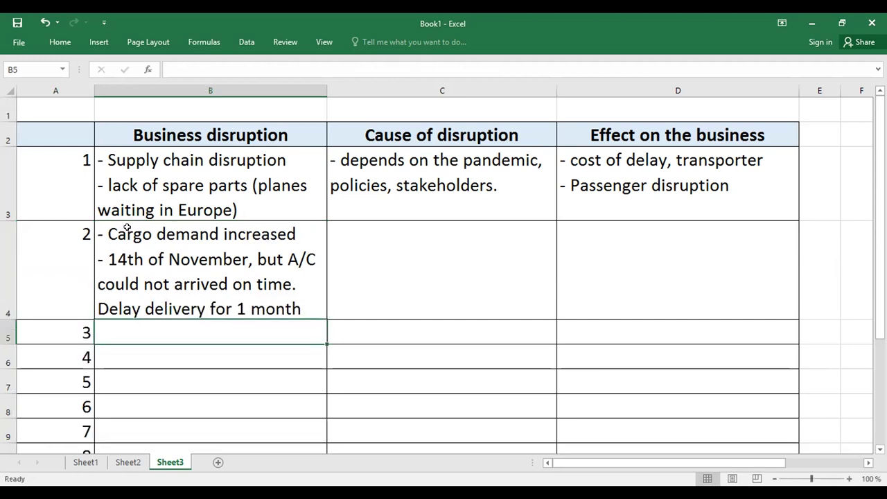
Step: Enter "- lack of A/C" with a leading apostrophe in C4 as the cause of the cargo disruption
{"action": "double_click", "coordinate": [267, 307]}
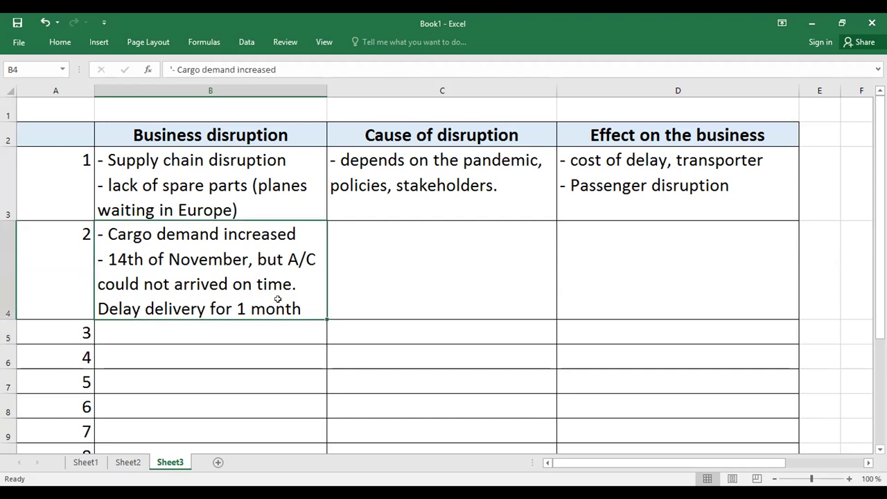
{"action": "double_click", "coordinate": [408, 266]}
{"action": "type", "text": "'-;"}
{"action": "key", "text": "BackSpace"}
{"action": "type", "text": "lack of A/C"}
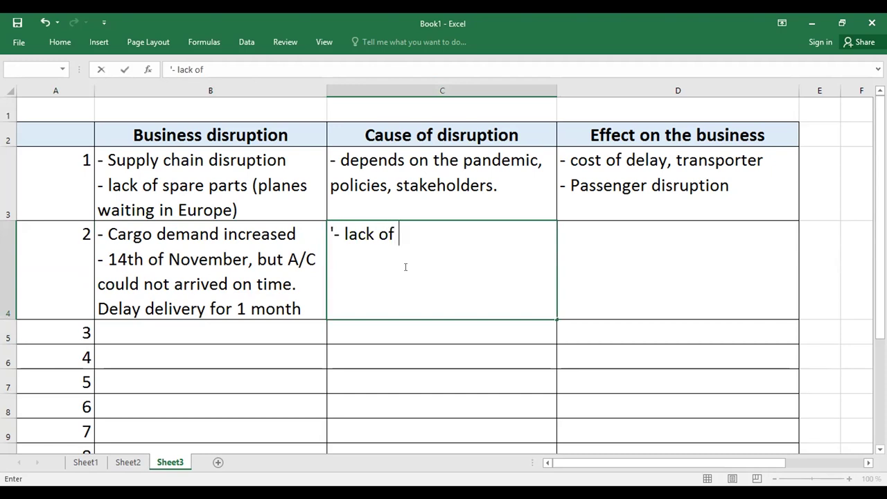
{"action": "key", "text": "Return"}
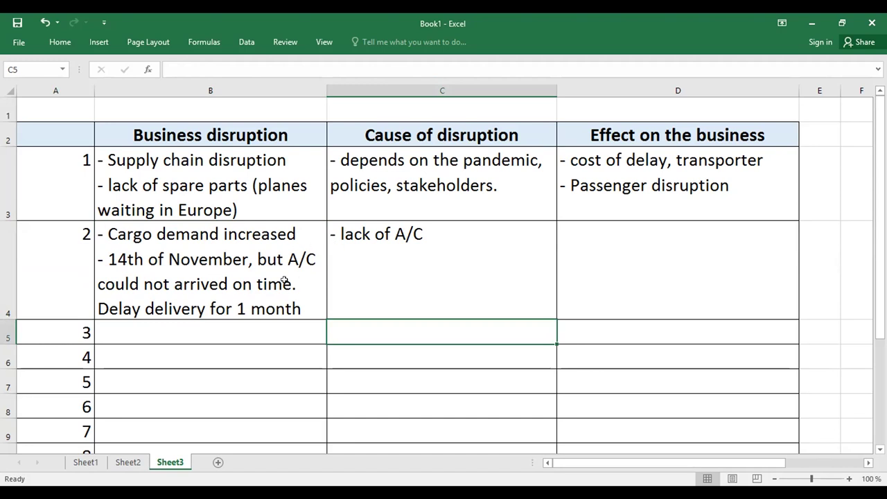
Step: Add a second cause reading "- The spread of Omnicorn" on a new line in C4
{"action": "double_click", "coordinate": [463, 241]}
{"action": "key", "text": "alt+Return"}
{"action": "type", "text": "- "}
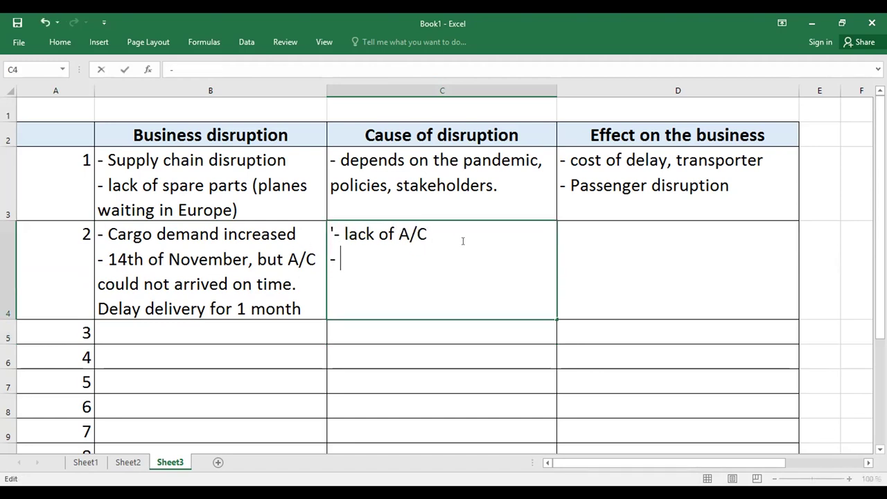
{"action": "type", "text": "Omicorn"}
{"action": "key", "text": "BackSpace"}
{"action": "key", "text": "BackSpace"}
{"action": "key", "text": "BackSpace"}
{"action": "key", "text": "BackSpace"}
{"action": "key", "text": "BackSpace"}
{"action": "type", "text": "nicorn "}
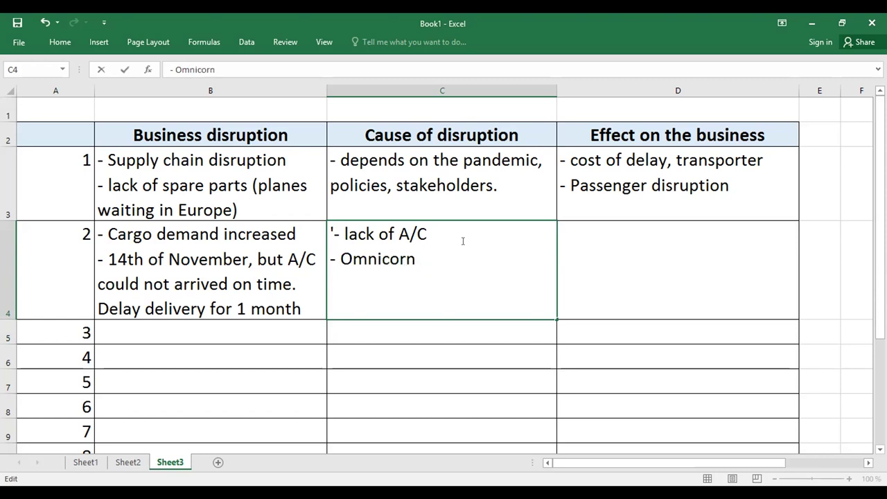
{"action": "type", "text": "spread"}
{"action": "key", "text": "BackSpace"}
{"action": "key", "text": "BackSpace"}
{"action": "key", "text": "BackSpace"}
{"action": "key", "text": "BackSpace"}
{"action": "key", "text": "BackSpace"}
{"action": "key", "text": "BackSpace"}
{"action": "type", "text": "The "}
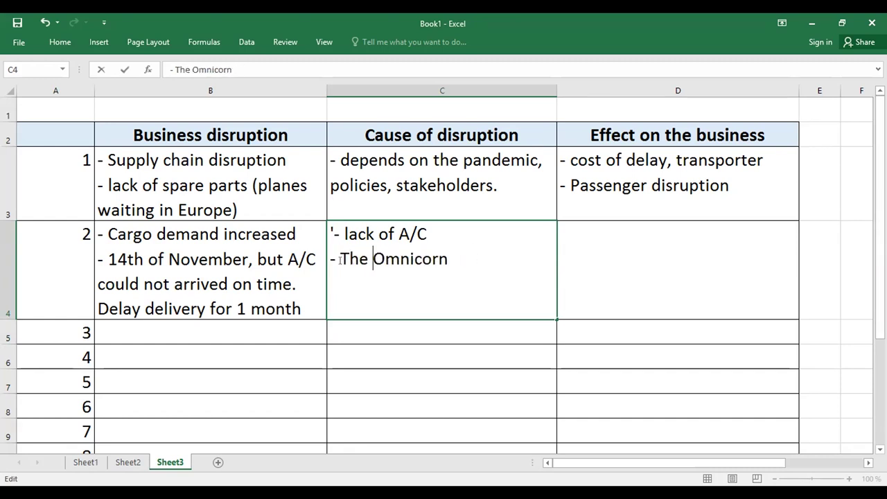
{"action": "type", "text": "spread of"}
{"action": "key", "text": "Delete"}
{"action": "type", "text": "o"}
{"action": "key", "text": "BackSpace"}
{"action": "type", "text": "O"}
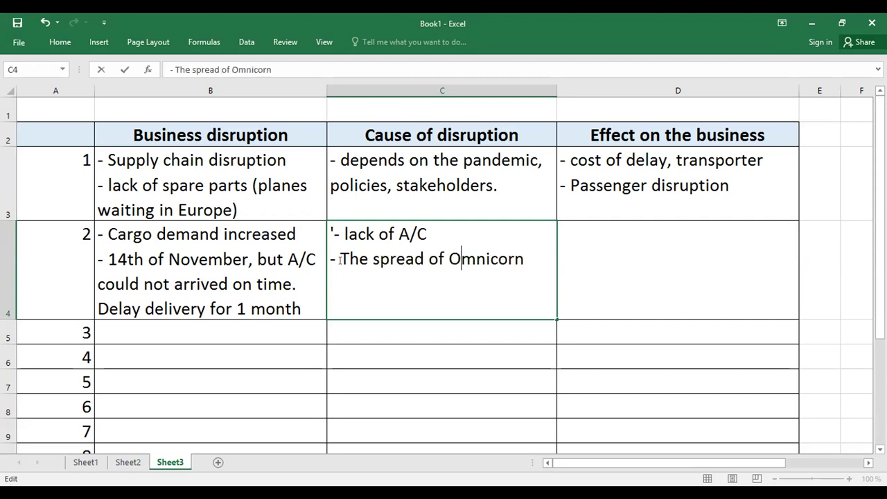
Step: Add a third line reading "- Have to reschedule" to the causes in C4
{"action": "left_click", "coordinate": [527, 251]}
{"action": "key", "text": "alt+Return"}
{"action": "type", "text": "- Have to"}
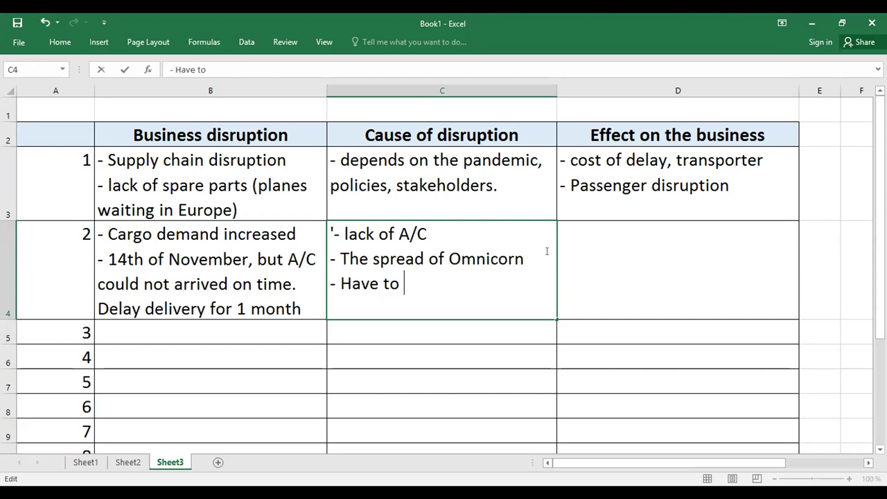
{"action": "type", "text": " resch"}
{"action": "key", "text": "BackSpace"}
{"action": "type", "text": "chedule"}
{"action": "key", "text": "Return"}
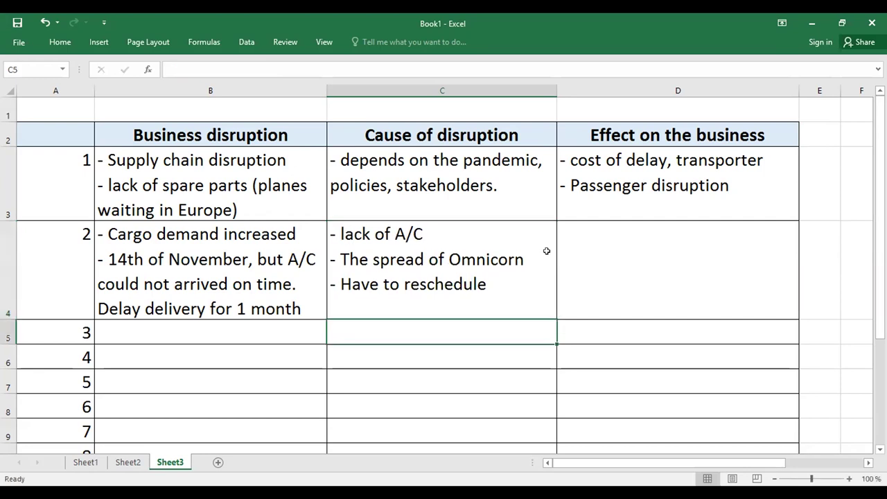
Step: Enter "- Huge shipments are lying in the warehouse --> late delivery" with a leading apostrophe in D4 as the effect on the business
{"action": "left_click", "coordinate": [601, 247]}
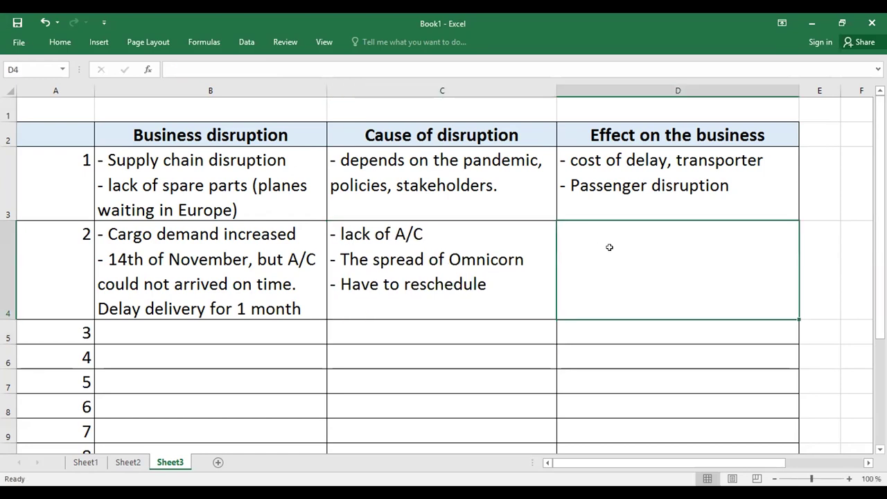
{"action": "type", "text": "'-"}
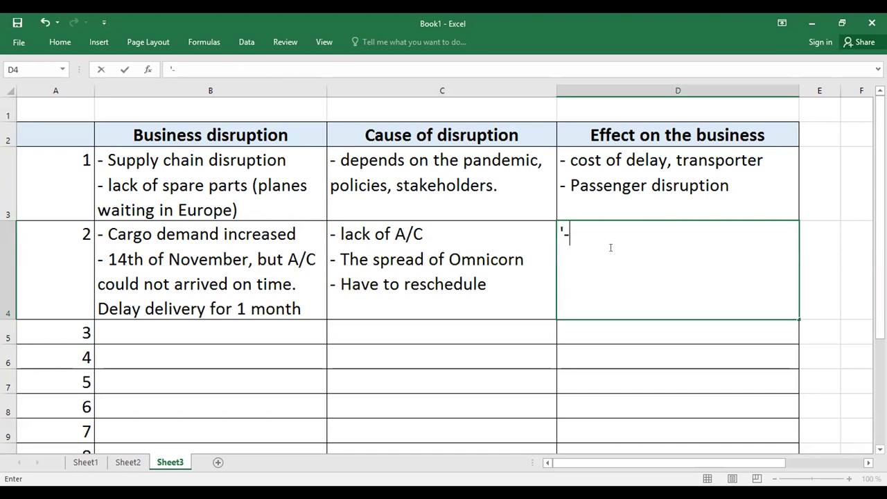
{"action": "type", "text": " Huge shipmen"}
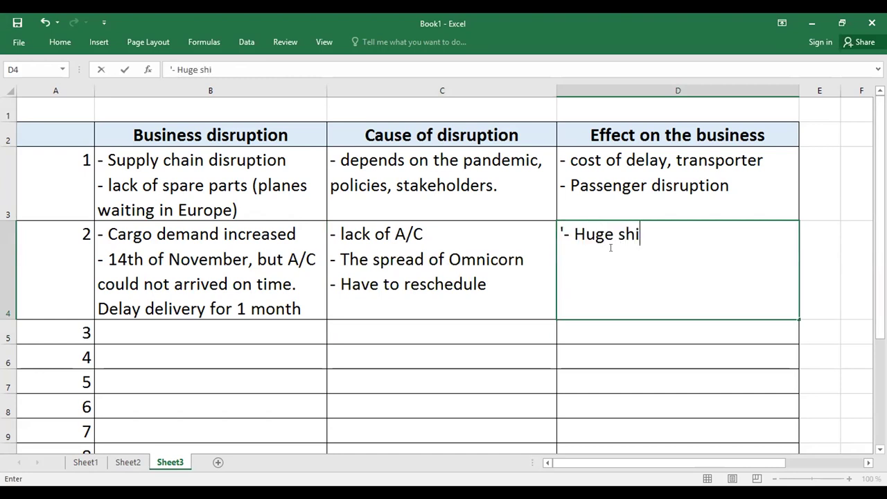
{"action": "key", "text": "BackSpace"}
{"action": "type", "text": "ent is"}
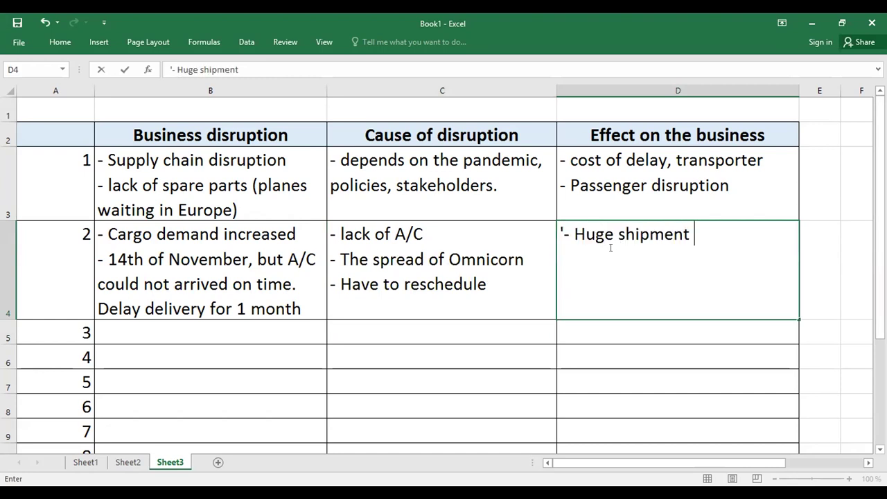
{"action": "key", "text": "BackSpace"}
{"action": "key", "text": "BackSpace"}
{"action": "key", "text": "BackSpace"}
{"action": "type", "text": "s are lying in the "}
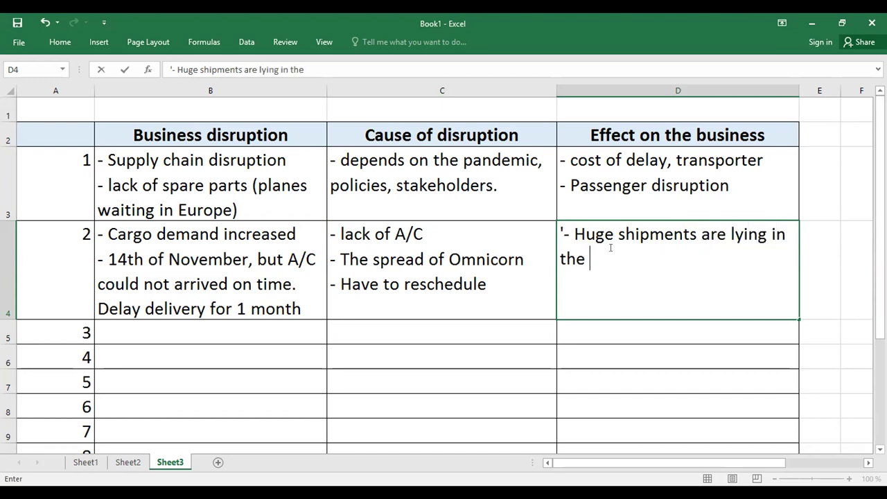
{"action": "type", "text": "warehouse "}
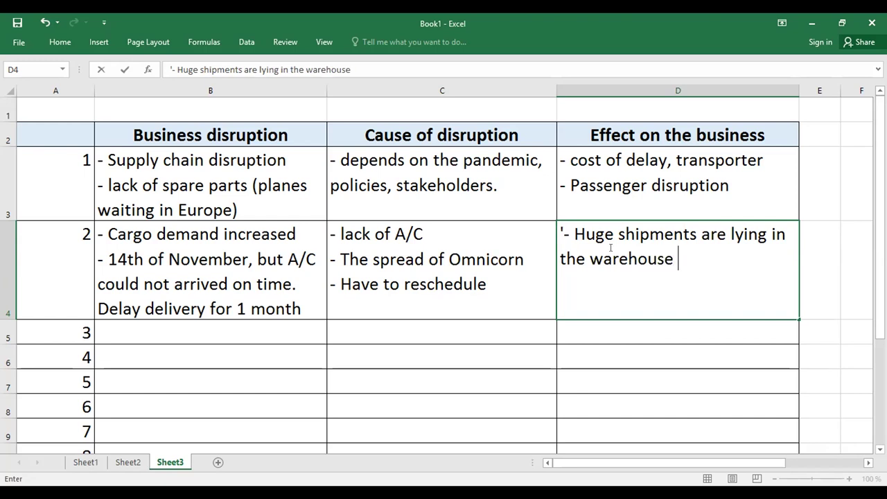
{"action": "type", "text": "--> late delivery"}
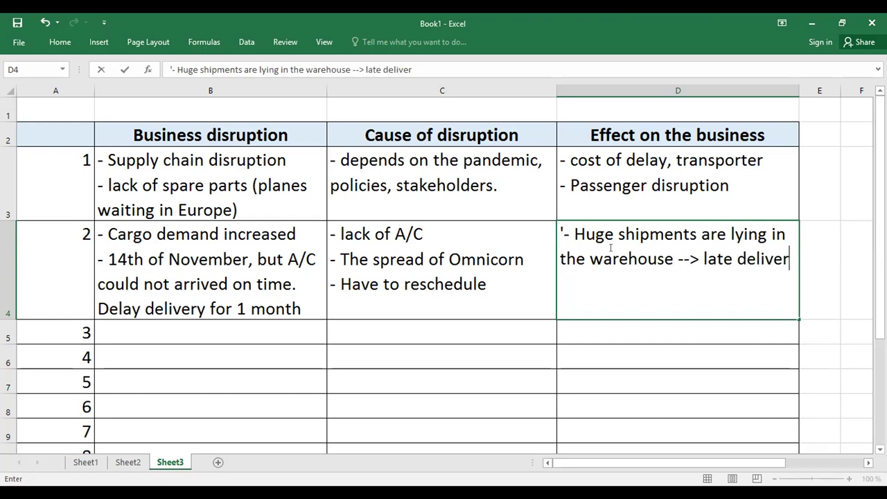
{"action": "key", "text": "Return"}
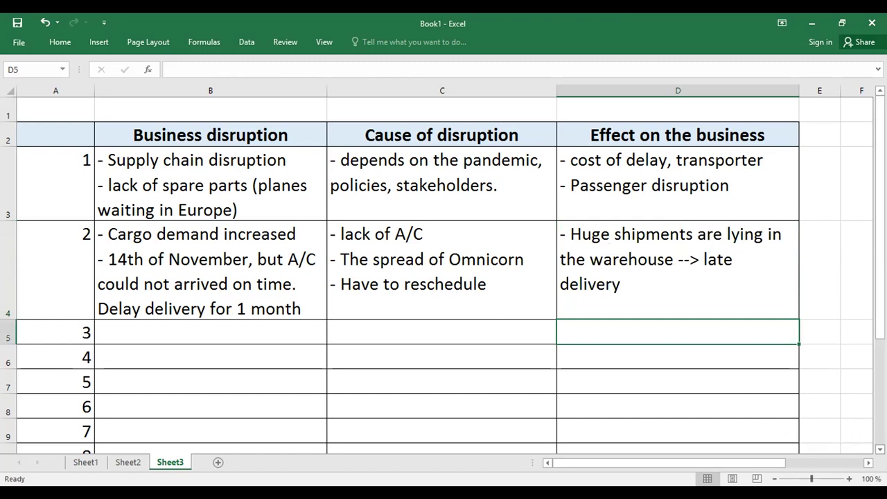
Step: Append ". (no fresh cargo)." after "Delay delivery for 1 month" in B4
{"action": "scroll", "coordinate": [444, 278], "scroll_direction": "down", "scroll_amount": 1}
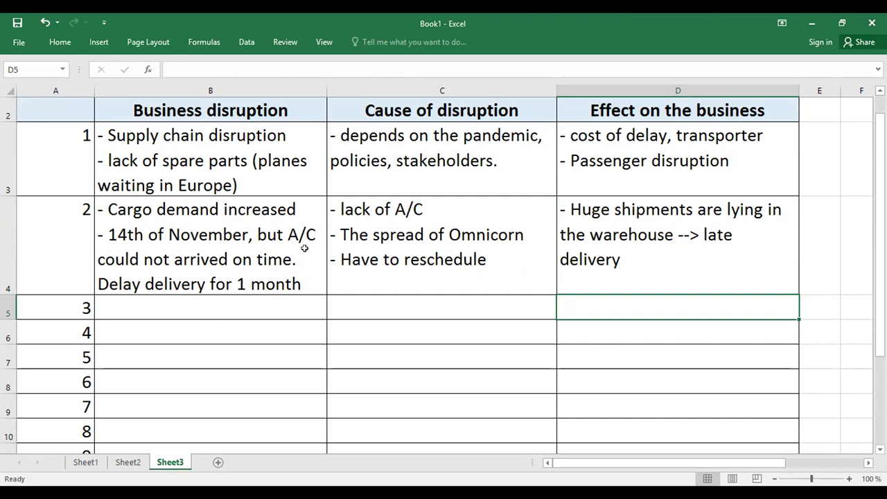
{"action": "double_click", "coordinate": [310, 282]}
{"action": "key", "text": "BackSpace"}
{"action": "type", "text": ". (o"}
{"action": "key", "text": "BackSpace"}
{"action": "type", "text": "no fresh "}
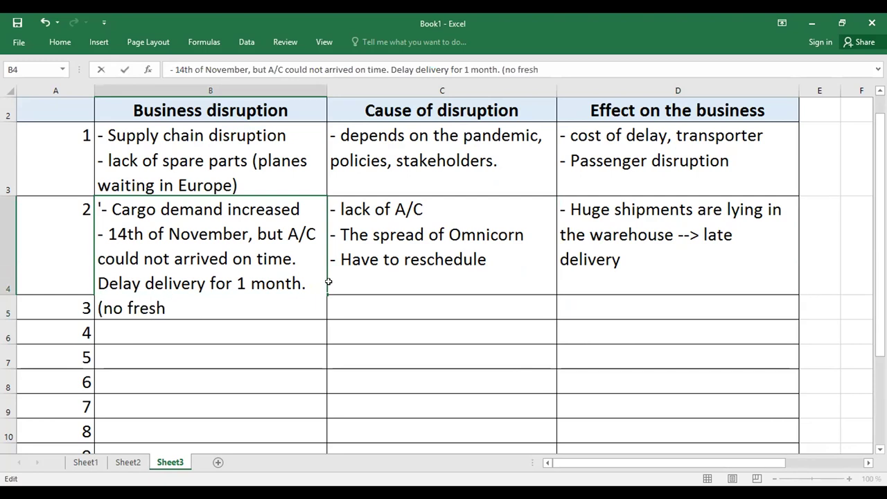
{"action": "type", "text": "cargo"}
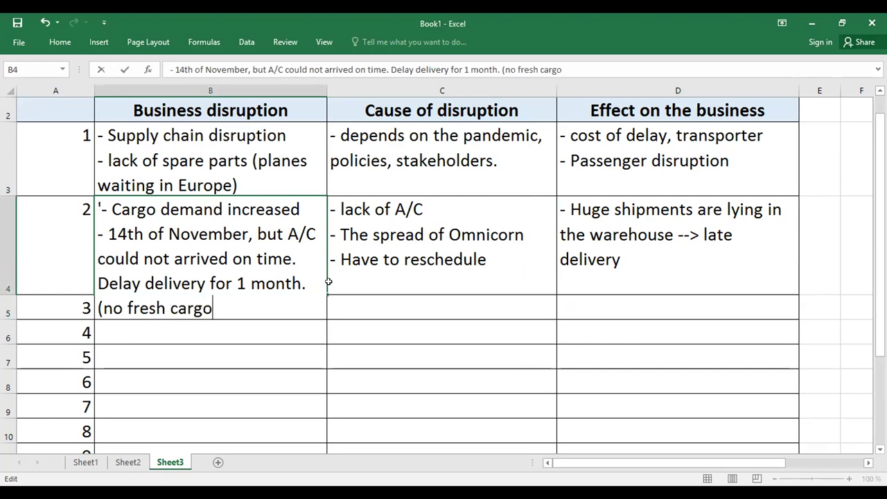
{"action": "type", "text": ")."}
{"action": "key", "text": "Return"}
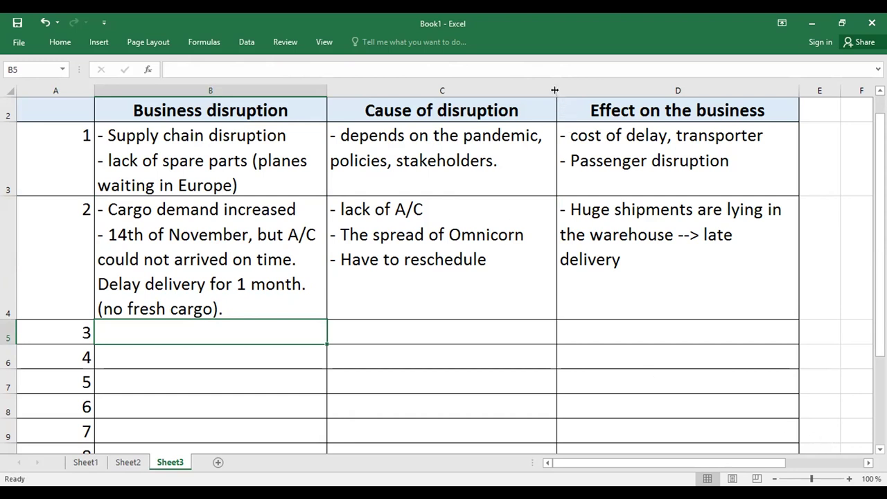
Step: Widen column C slightly and insert "supposed to arrive on" directly before "14th of November" in B4
{"action": "left_click_drag", "start_coordinate": [555, 90], "coordinate": [570, 90]}
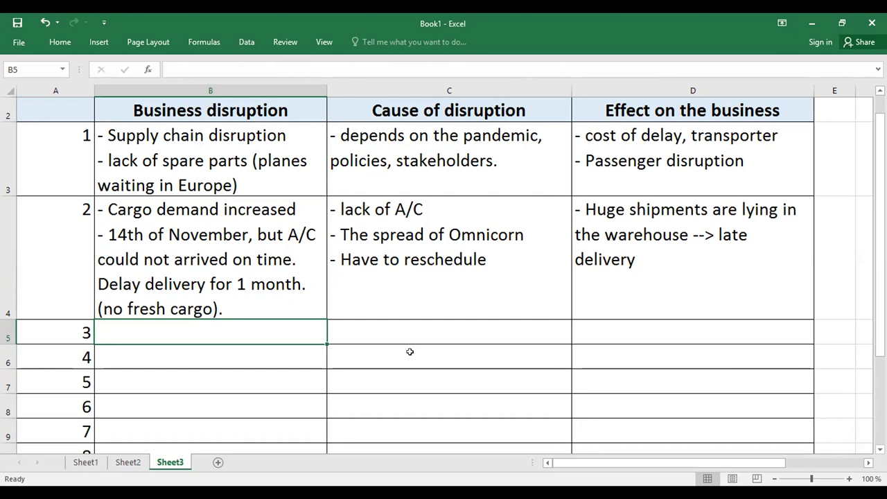
{"action": "left_click", "coordinate": [101, 230]}
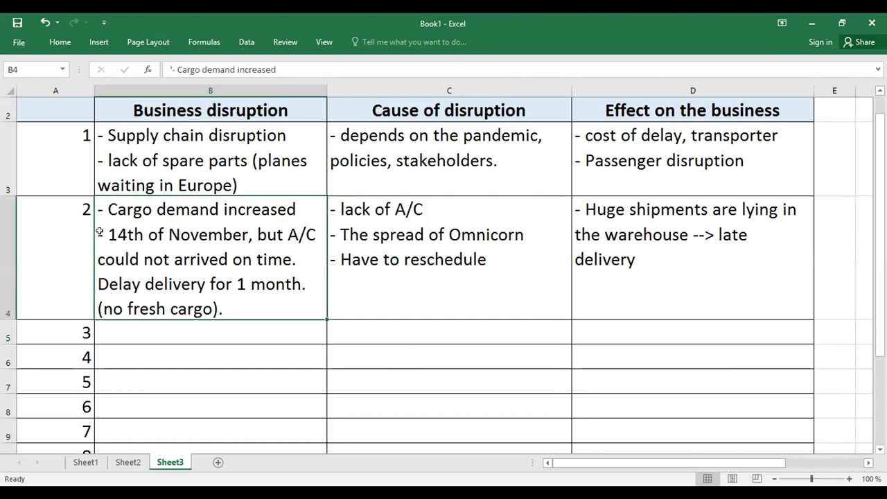
{"action": "double_click", "coordinate": [105, 232]}
{"action": "type", "text": "supposed to a"}
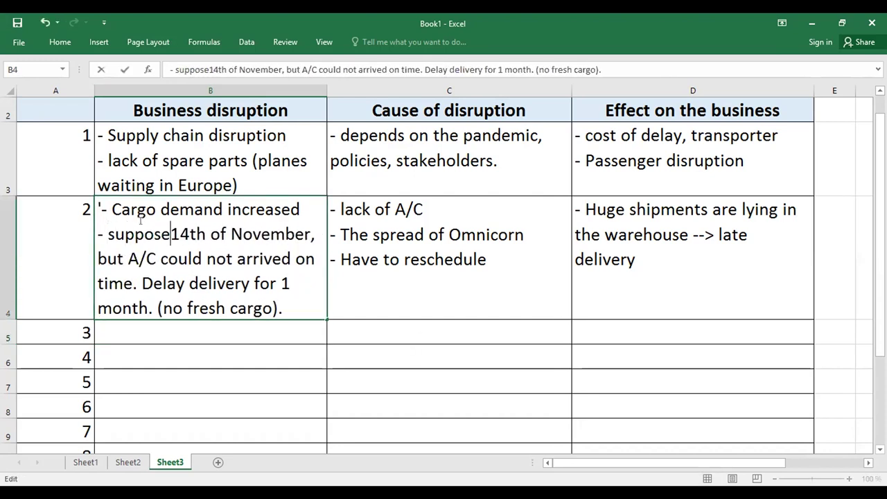
{"action": "type", "text": "rrive o"}
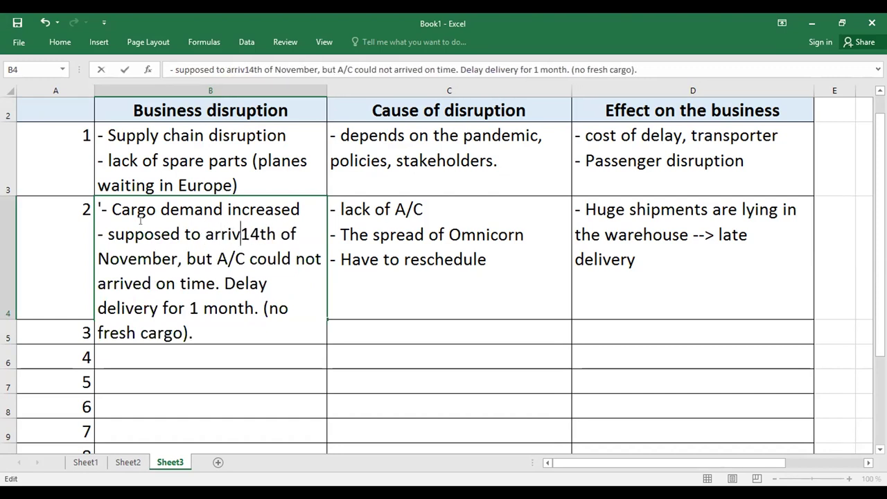
{"action": "type", "text": "n"}
{"action": "key", "text": "Return"}
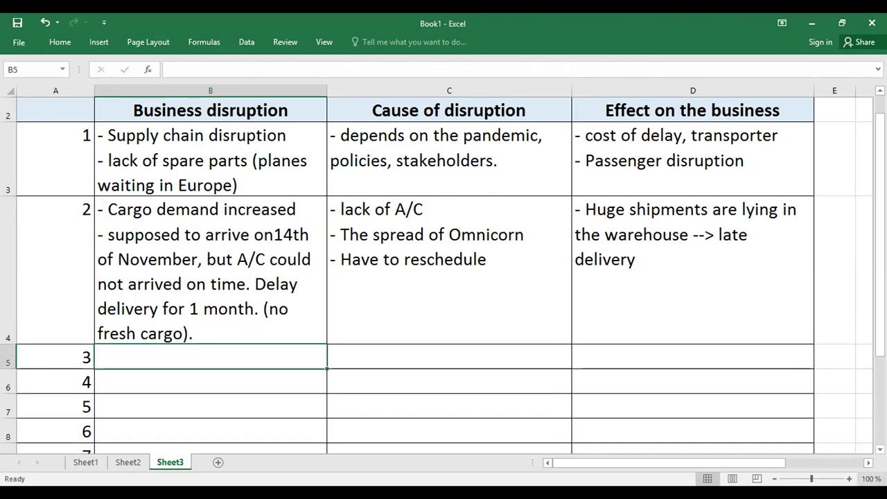
Step: Start the third business disruption in B5 with the line "- IT issue", preceded by an apostrophe
{"action": "left_click", "coordinate": [879, 449]}
{"action": "scroll", "coordinate": [200, 265], "scroll_direction": "down", "scroll_amount": 1}
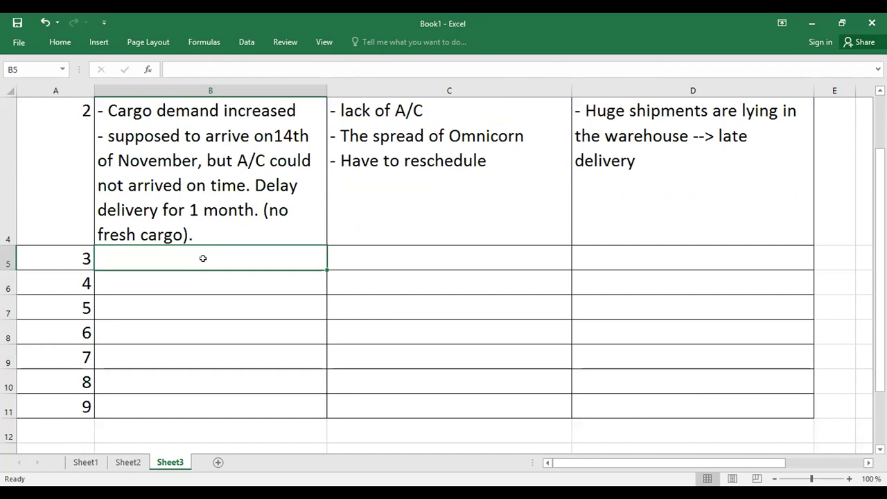
{"action": "type", "text": "'-IT"}
{"action": "key", "text": "BackSpace"}
{"action": "key", "text": "BackSpace"}
{"action": "key", "text": "BackSpace"}
{"action": "key", "text": "BackSpace"}
{"action": "key", "text": "BackSpace"}
{"action": "key", "text": "BackSpace"}
{"action": "type", "text": "IT is"}
{"action": "key", "text": "BackSpace"}
{"action": "type", "text": "issue"}
Step: Add a second line in B5 reading "- Down when checking, sometimes the whole system"
{"action": "key", "text": "alt+Return"}
{"action": "type", "text": "- Down"}
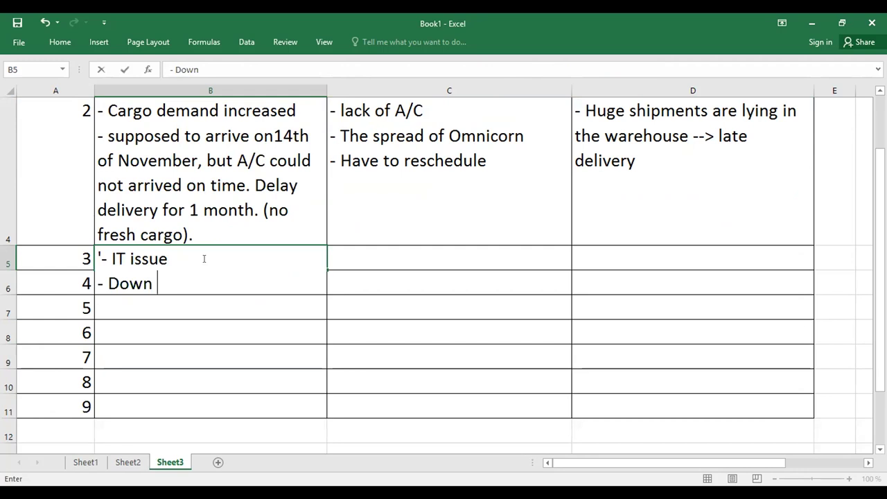
{"action": "type", "text": " when checking, "}
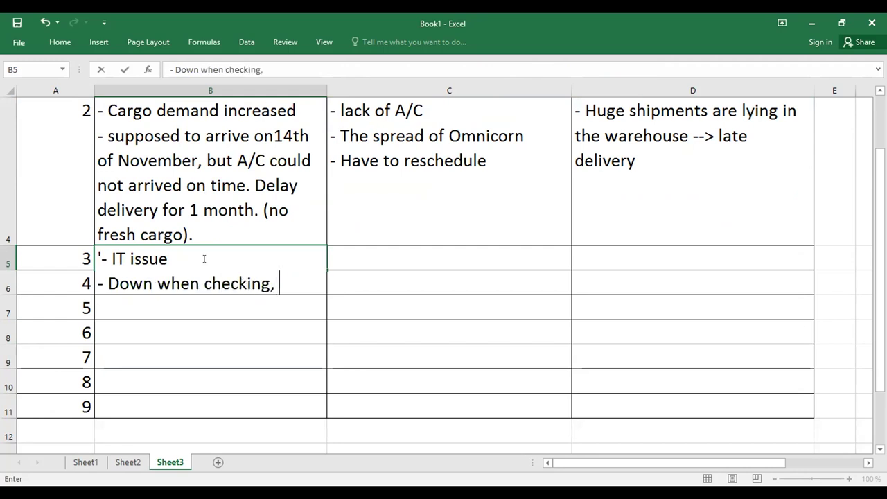
{"action": "type", "text": "sometimes the"}
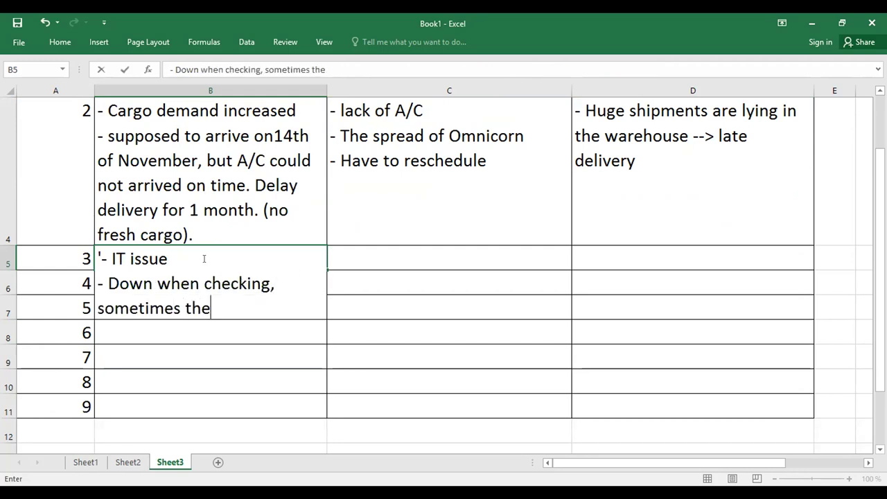
{"action": "type", "text": " whole system"}
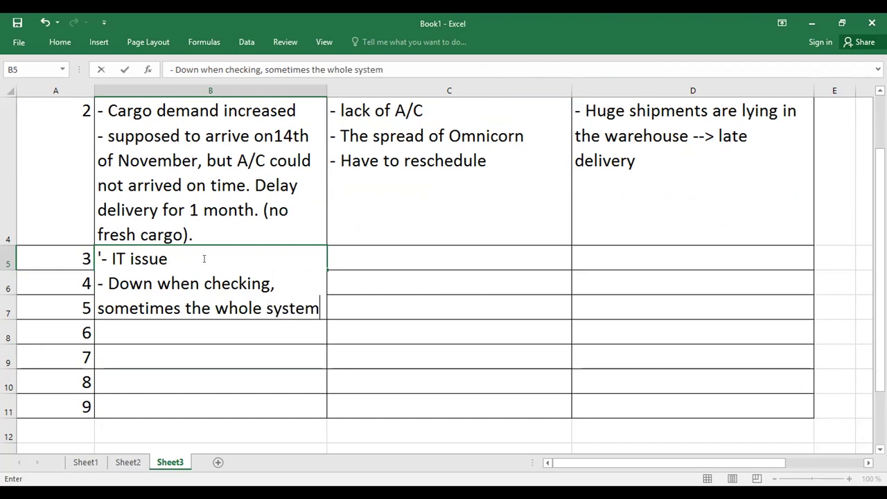
{"action": "key", "text": "Return"}
Step: Add a third line in B5 reading "- Traditional Lunar new year --> passengers were unhappy"
{"action": "left_click", "coordinate": [307, 301]}
{"action": "double_click", "coordinate": [323, 304]}
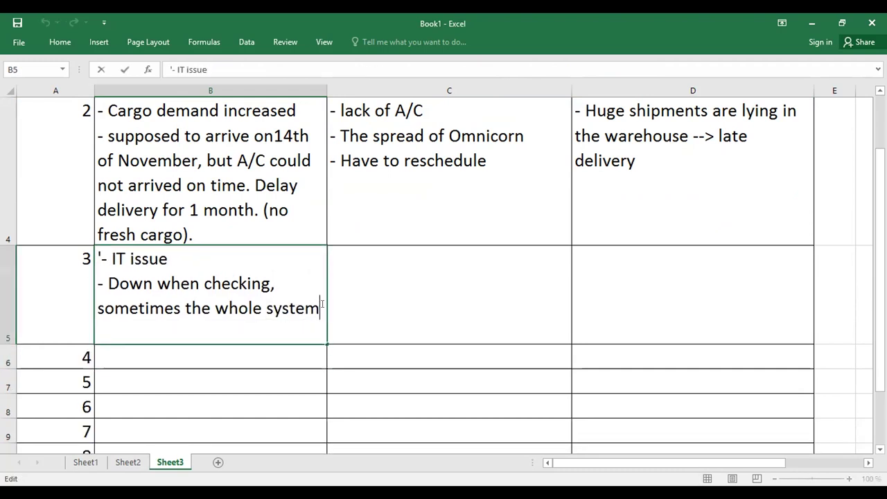
{"action": "key", "text": "alt+Return"}
{"action": "type", "text": "- "}
{"action": "type", "text": "Tradit"}
{"action": "type", "text": "ioan"}
{"action": "key", "text": "BackSpace"}
{"action": "key", "text": "BackSpace"}
{"action": "type", "text": "na"}
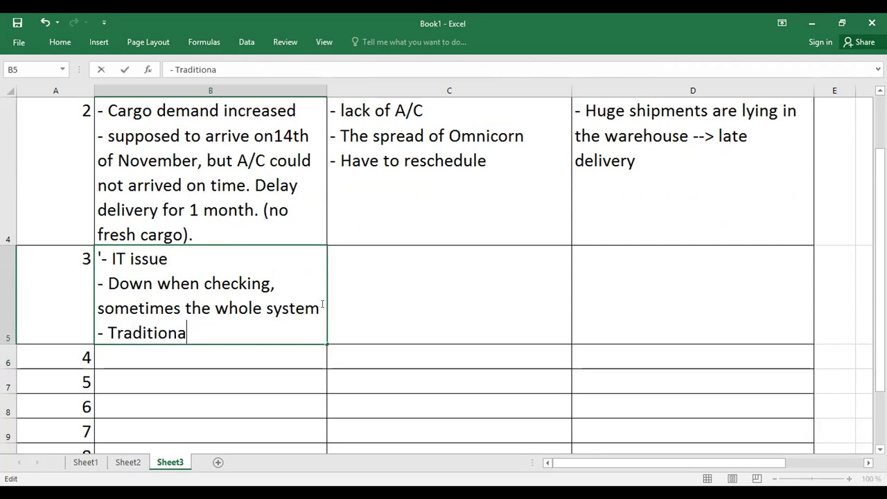
{"action": "type", "text": "l Lunar new year --"}
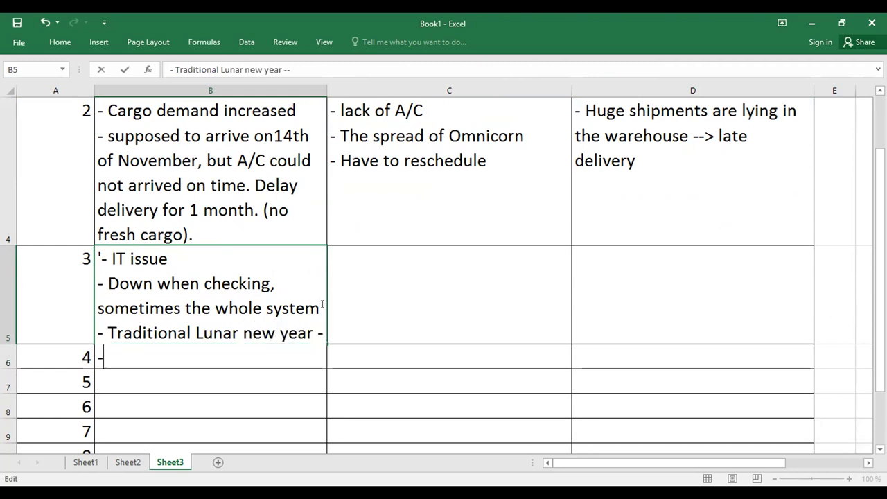
{"action": "type", "text": "> passengers a"}
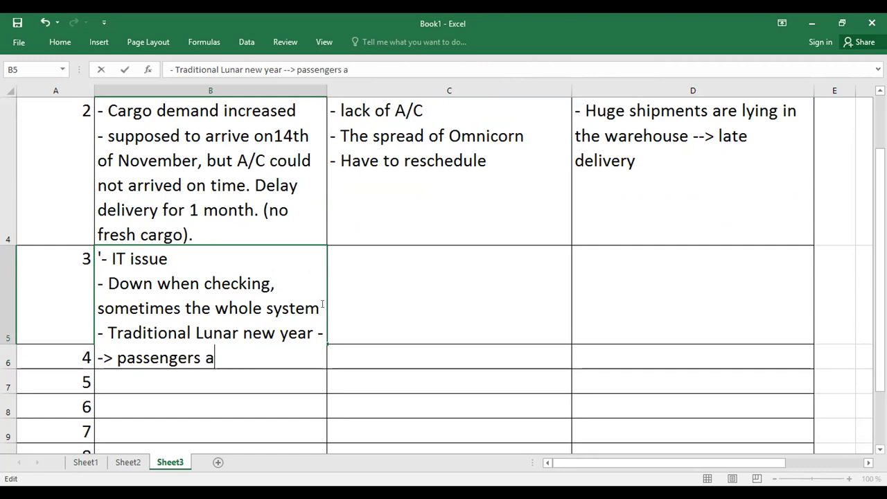
{"action": "key", "text": "BackSpace"}
{"action": "type", "text": "were unhappy"}
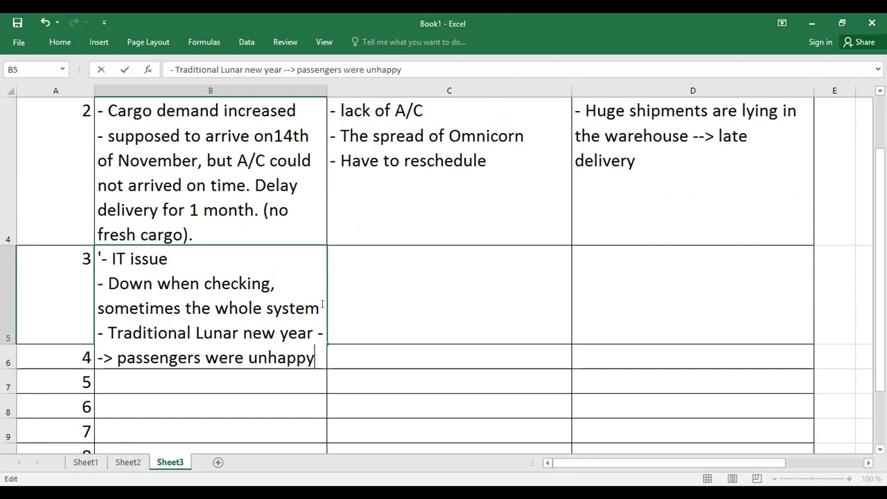
{"action": "key", "text": "Return"}
Step: Start the cause of disruption in C5 with an apostrophe and a hyphen bullet
{"action": "left_click", "coordinate": [432, 278]}
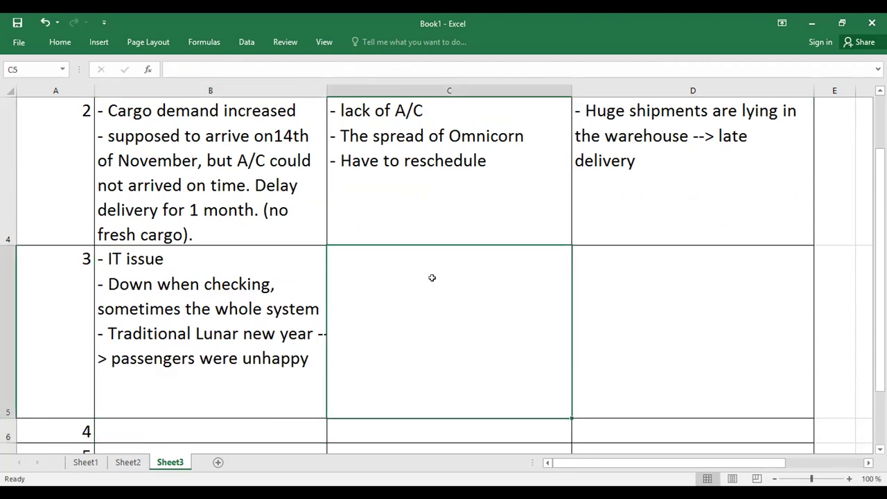
{"action": "double_click", "coordinate": [434, 278]}
{"action": "scroll", "coordinate": [703, 244], "scroll_direction": "up", "scroll_amount": 1}
{"action": "scroll", "coordinate": [704, 244], "scroll_direction": "down", "scroll_amount": 1}
{"action": "type", "text": "'-"}
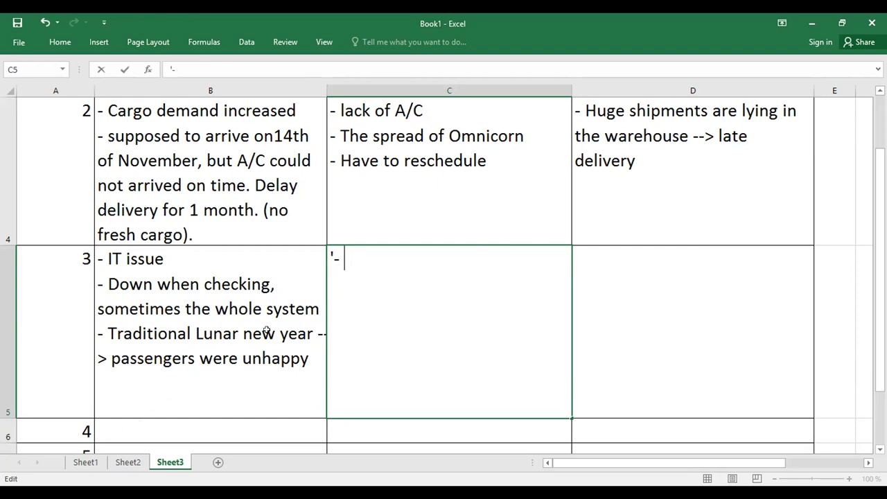
Step: Reduce the height of row 5 and break "--> passengers were unhappy" onto its own line in B5
{"action": "left_click", "coordinate": [127, 420]}
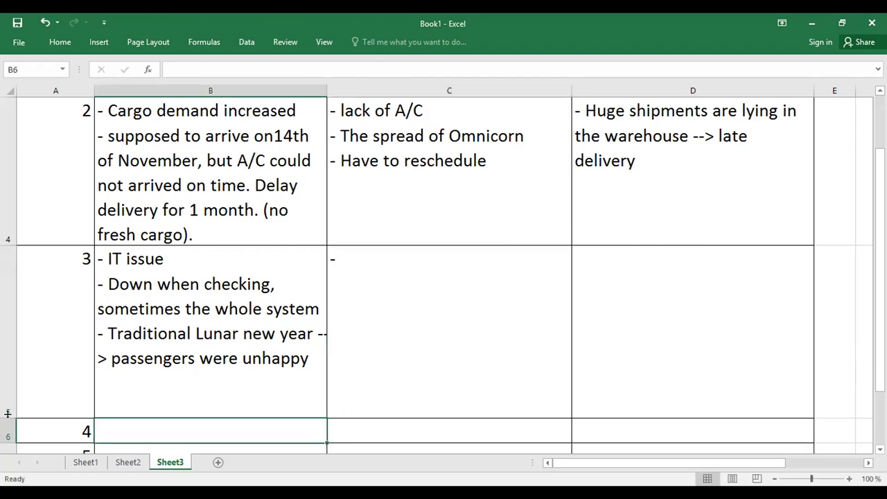
{"action": "left_click_drag", "start_coordinate": [8, 414], "coordinate": [14, 369]}
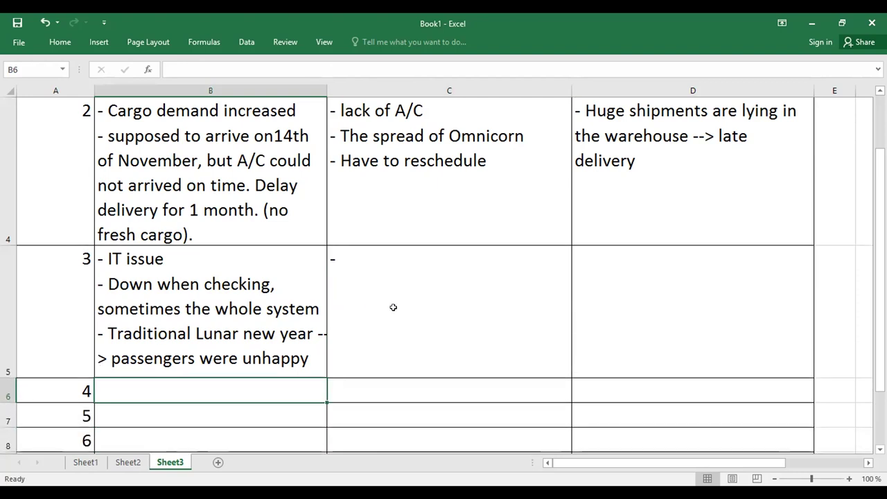
{"action": "double_click", "coordinate": [316, 332]}
{"action": "key", "text": "alt+Return"}
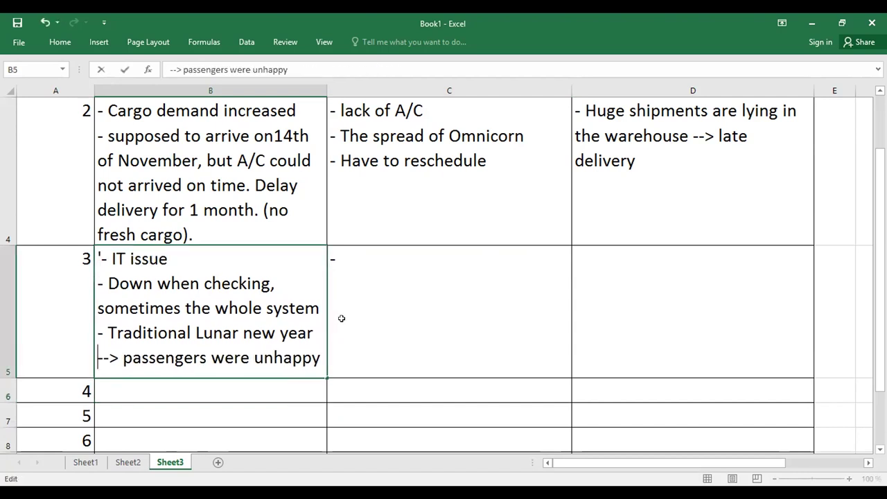
{"action": "left_click", "coordinate": [434, 301]}
Step: Complete the cause in C5 so that it reads "- technical cause"
{"action": "double_click", "coordinate": [397, 256]}
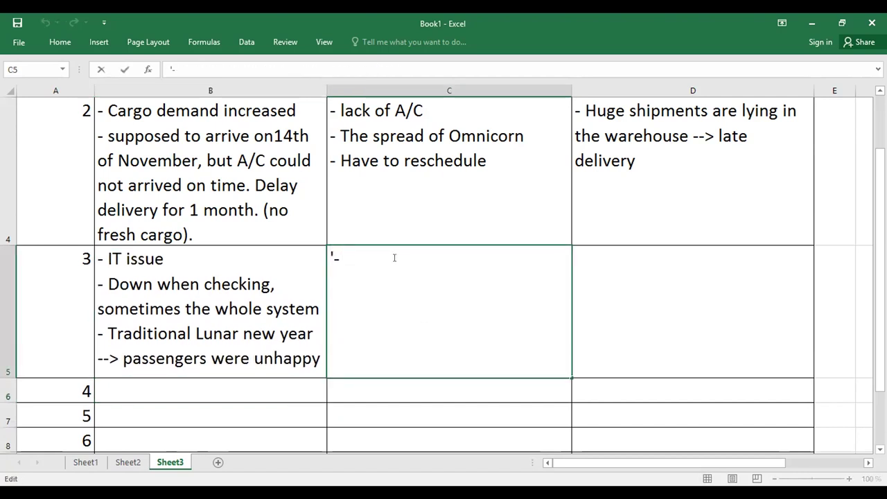
{"action": "type", "text": "tec"}
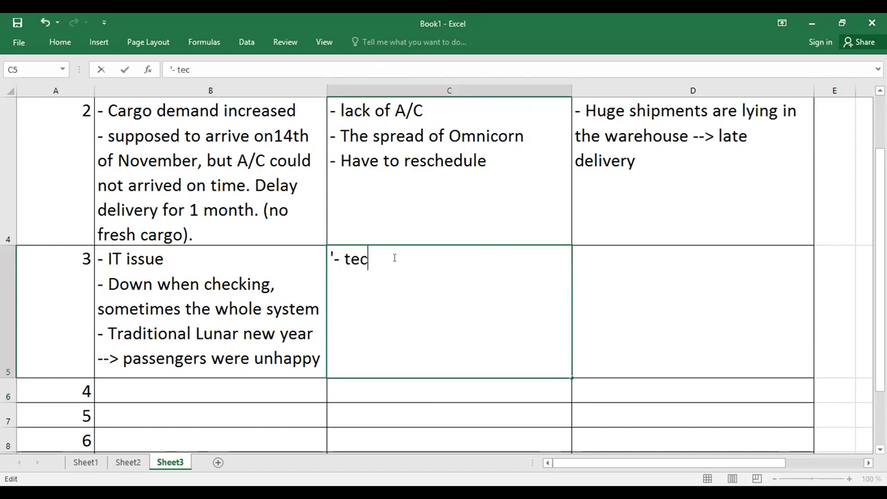
{"action": "type", "text": "hnical cause"}
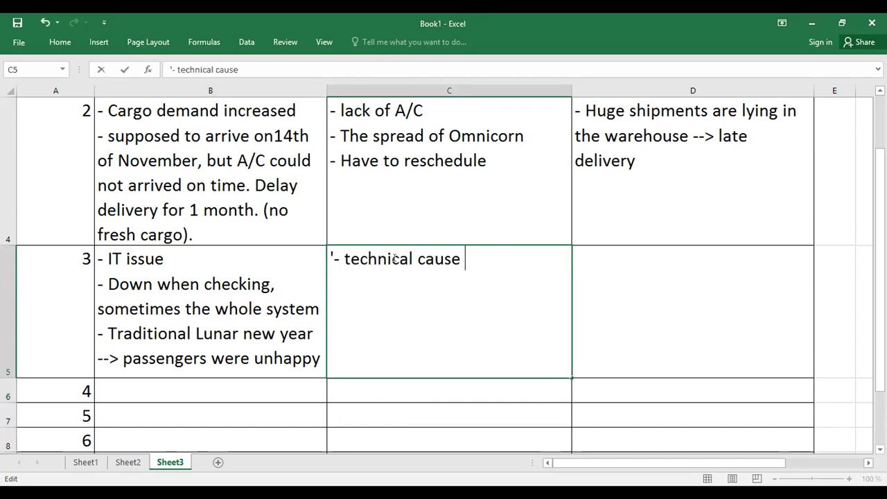
{"action": "key", "text": "Return"}
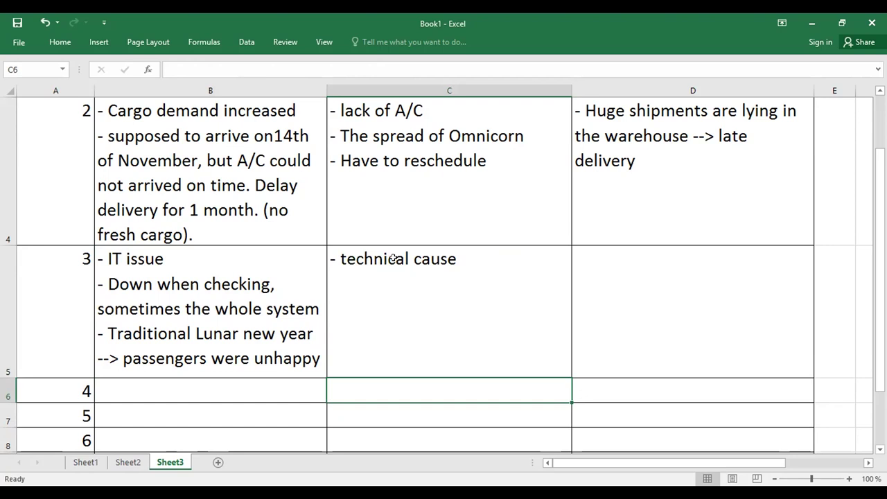
Step: Enter "- All the flights were delayed" with a leading apostrophe in D5 as the effect on the business
{"action": "left_click", "coordinate": [691, 271]}
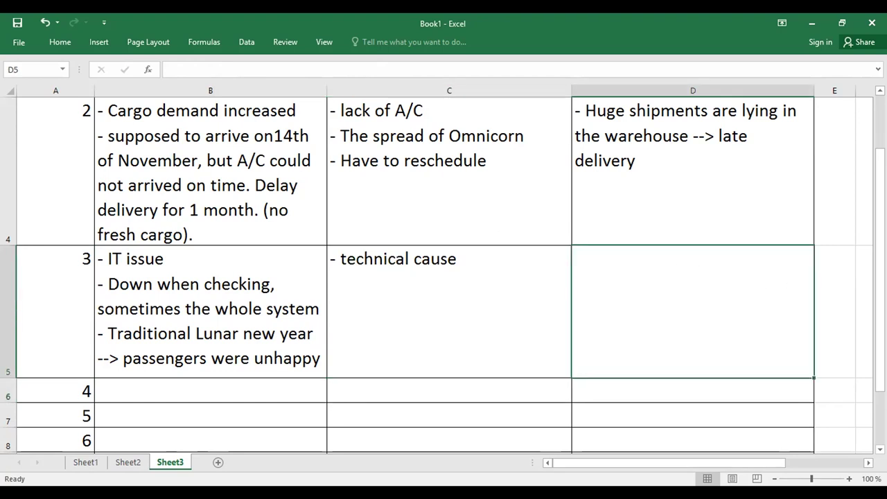
{"action": "left_click_drag", "start_coordinate": [880, 278], "coordinate": [879, 228]}
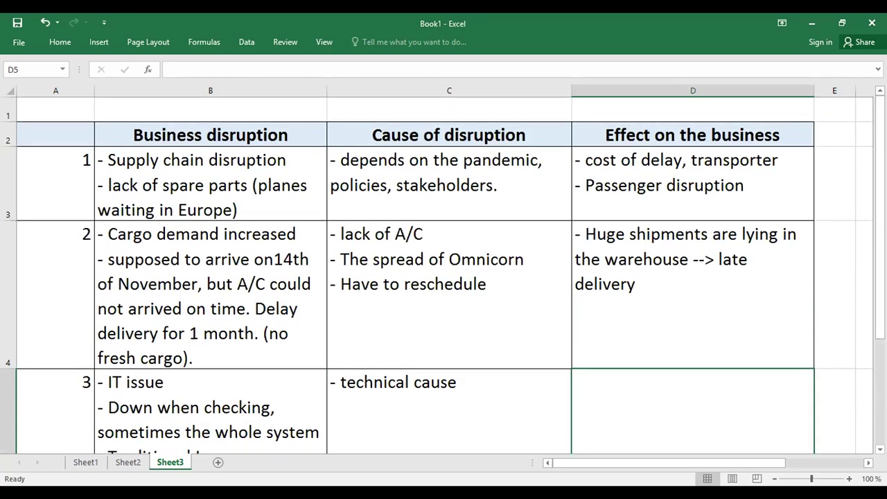
{"action": "left_click_drag", "start_coordinate": [880, 194], "coordinate": [880, 197]}
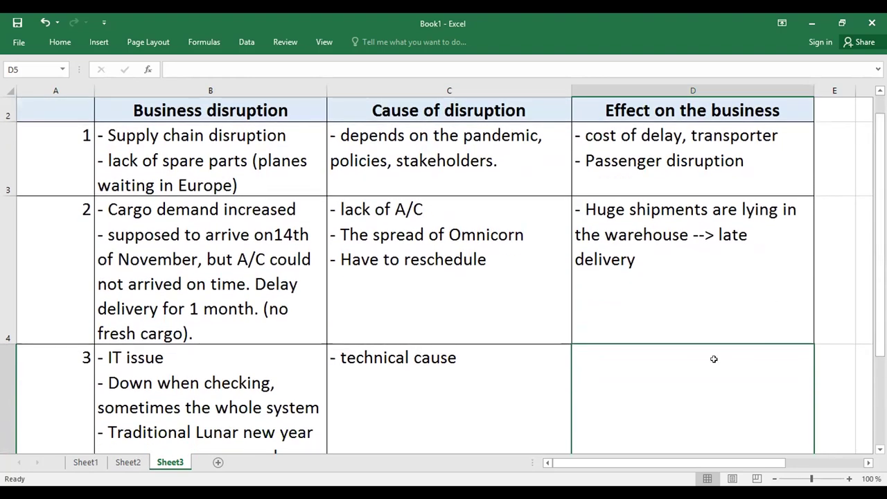
{"action": "double_click", "coordinate": [714, 358]}
{"action": "type", "text": "'"}
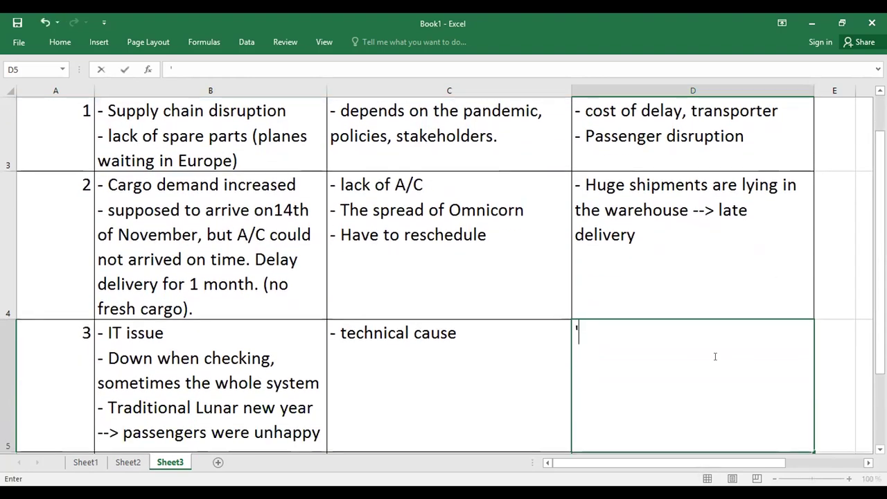
{"action": "type", "text": "- All the fliggh"}
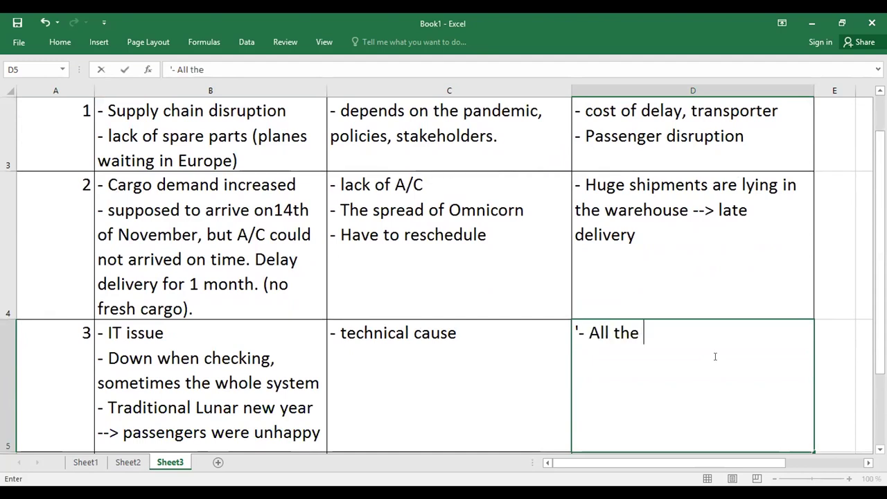
{"action": "key", "text": "BackSpace"}
{"action": "key", "text": "BackSpace"}
{"action": "type", "text": "htw"}
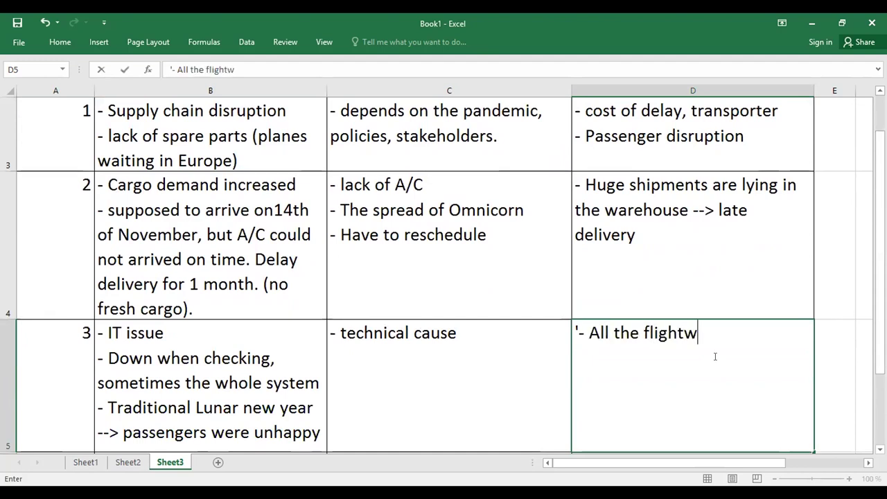
{"action": "key", "text": "BackSpace"}
{"action": "type", "text": "s were deal"}
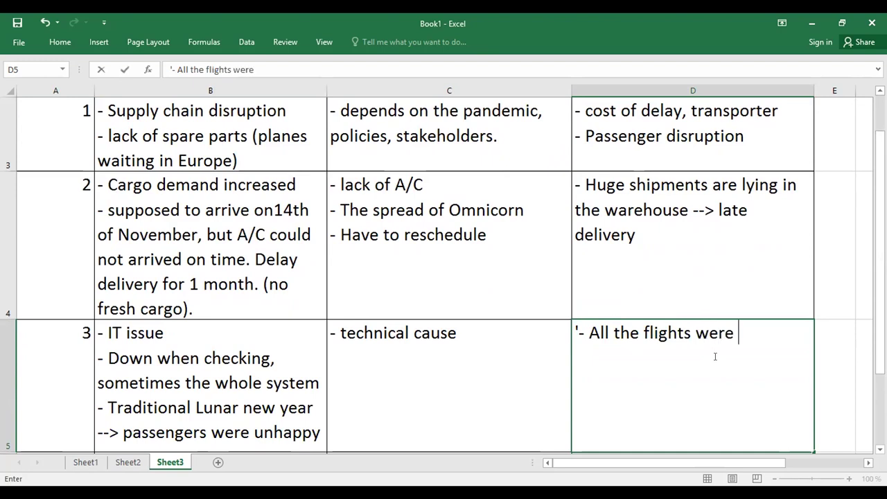
{"action": "key", "text": "BackSpace"}
{"action": "key", "text": "BackSpace"}
{"action": "type", "text": "layed"}
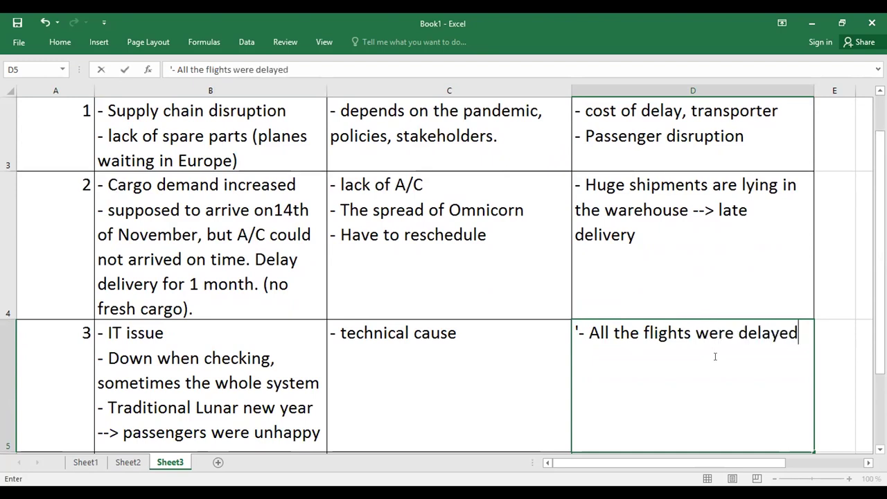
Step: Add the lines "- passengers + check-in staffs were all unhappy" and "- Waiting period was long" to D5
{"action": "key", "text": "alt+Return"}
{"action": "type", "text": "- "}
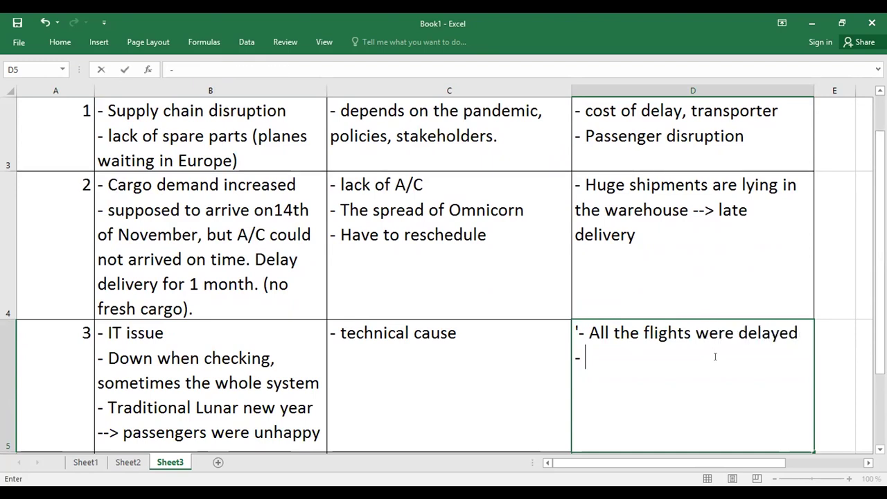
{"action": "type", "text": "passenger"}
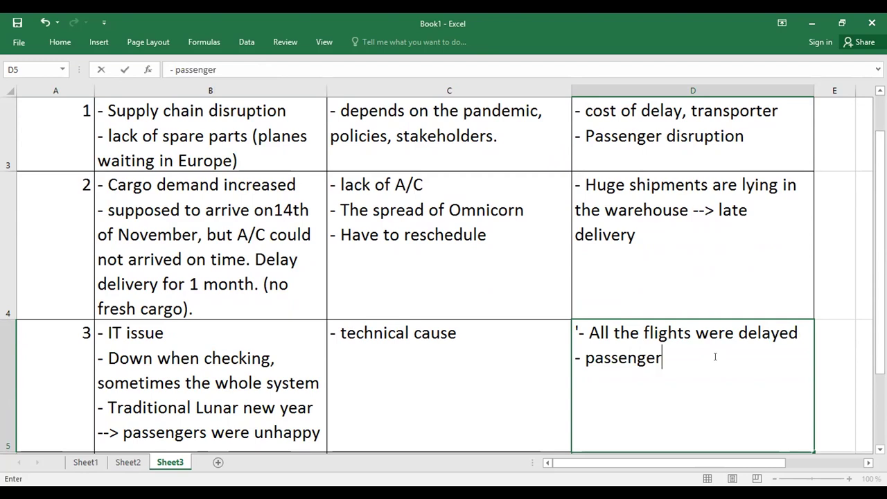
{"action": "type", "text": "s + check-in staffs "}
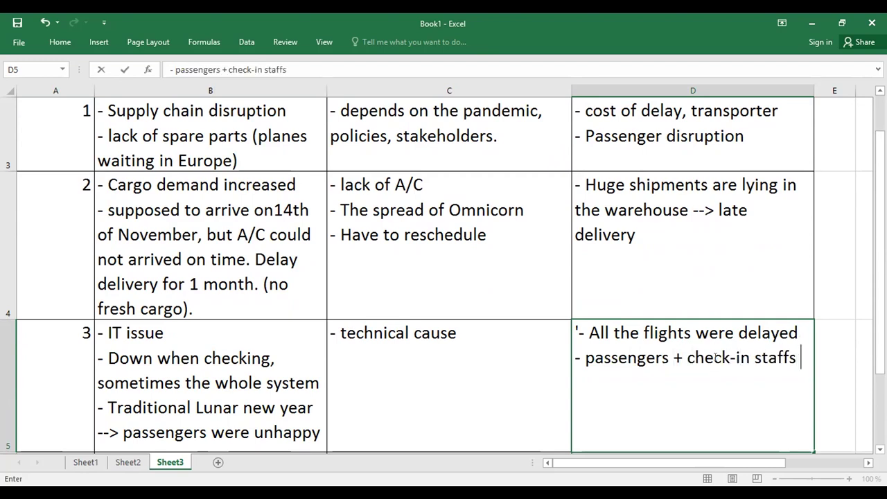
{"action": "type", "text": "were all unh"}
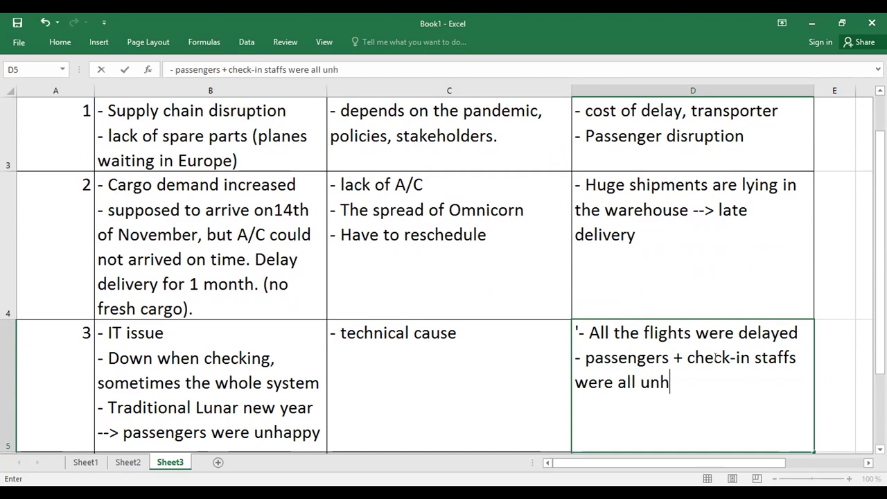
{"action": "type", "text": "appy"}
{"action": "key", "text": "alt+Return"}
{"action": "type", "text": "- Waiting period was long"}
{"action": "key", "text": "Return"}
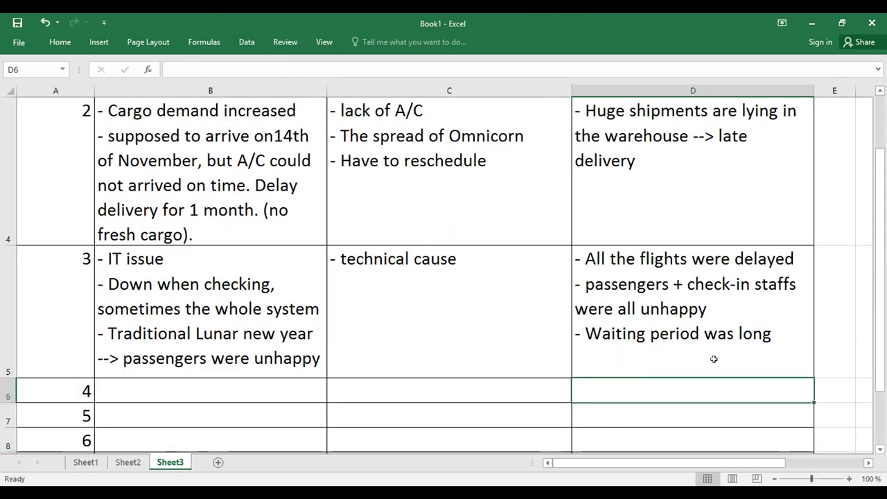
Step: Append the line "- No promise when the problem would be fixed" to D5 and increase the height of row 5
{"action": "scroll", "coordinate": [798, 194], "scroll_direction": "down", "scroll_amount": 1}
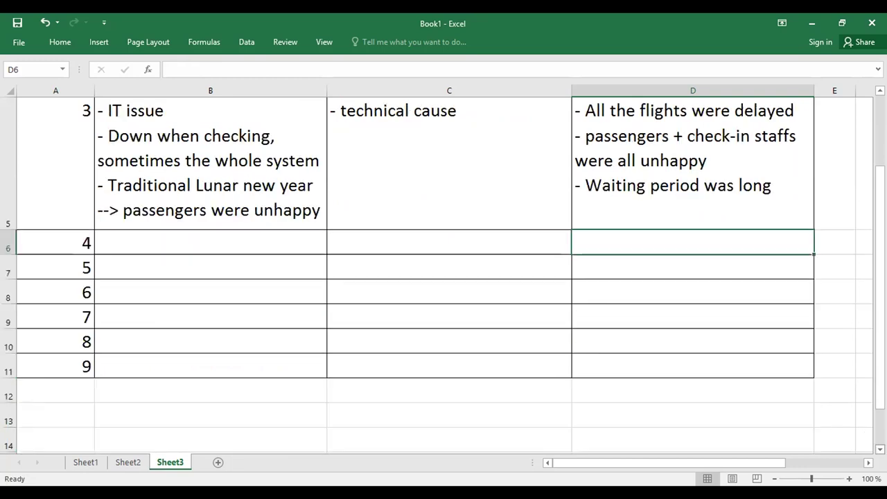
{"action": "double_click", "coordinate": [797, 187]}
{"action": "key", "text": "alt+Return"}
{"action": "type", "text": "- No pro"}
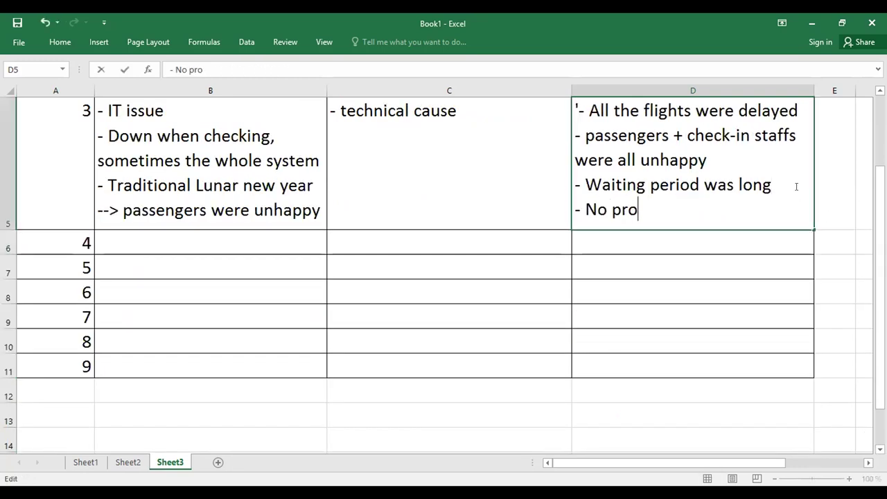
{"action": "type", "text": "mise when the "}
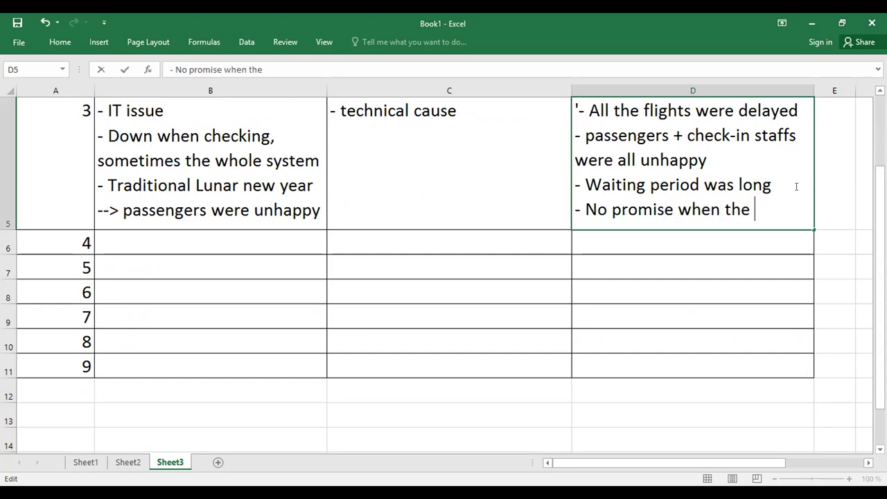
{"action": "type", "text": "problem w"}
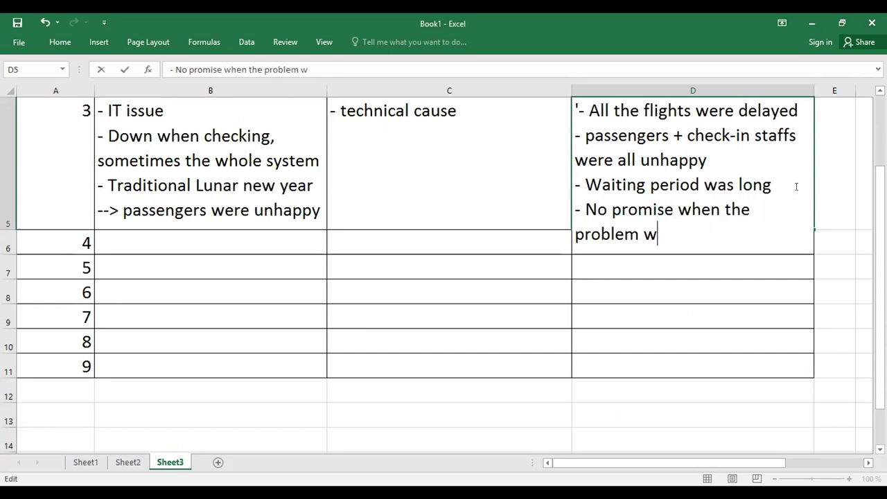
{"action": "type", "text": "ould be fied"}
{"action": "key", "text": "BackSpace"}
{"action": "key", "text": "BackSpace"}
{"action": "type", "text": "xed"}
{"action": "key", "text": "Return"}
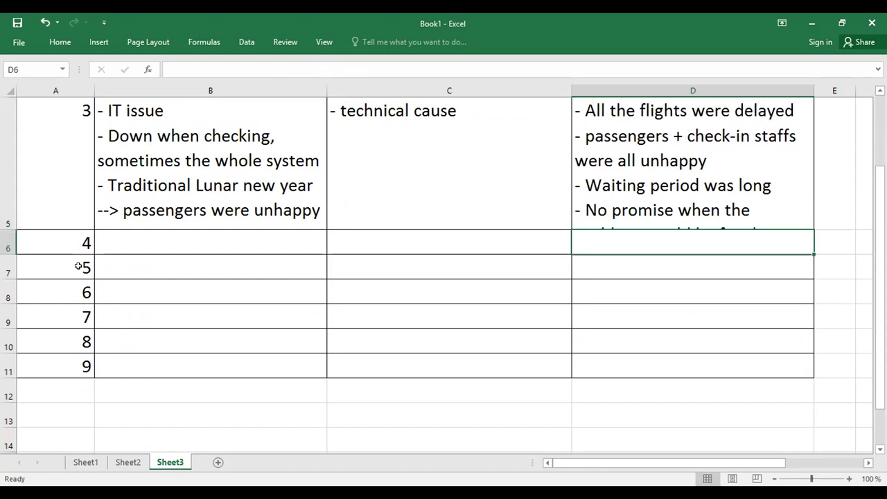
{"action": "left_click_drag", "start_coordinate": [7, 225], "coordinate": [7, 265]}
{"action": "left_click", "coordinate": [180, 288]}
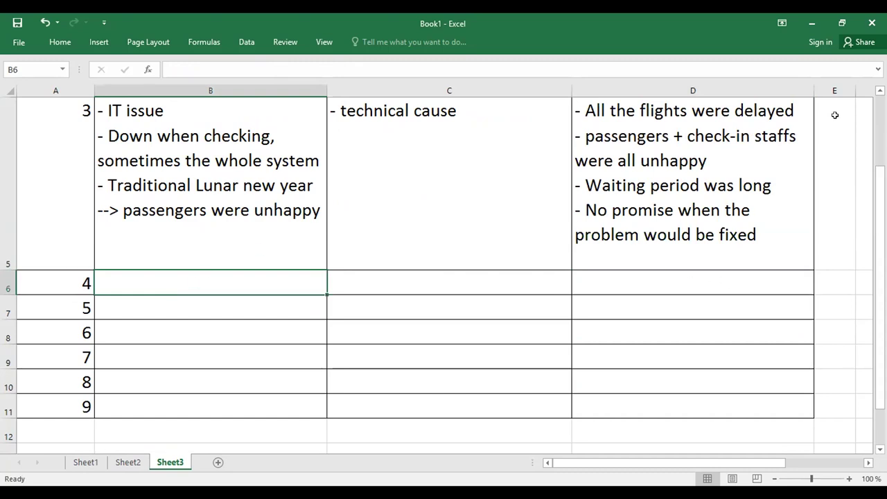
Step: Delete the empty row 1 above the table header
{"action": "scroll", "coordinate": [868, 92], "scroll_direction": "up", "scroll_amount": 2}
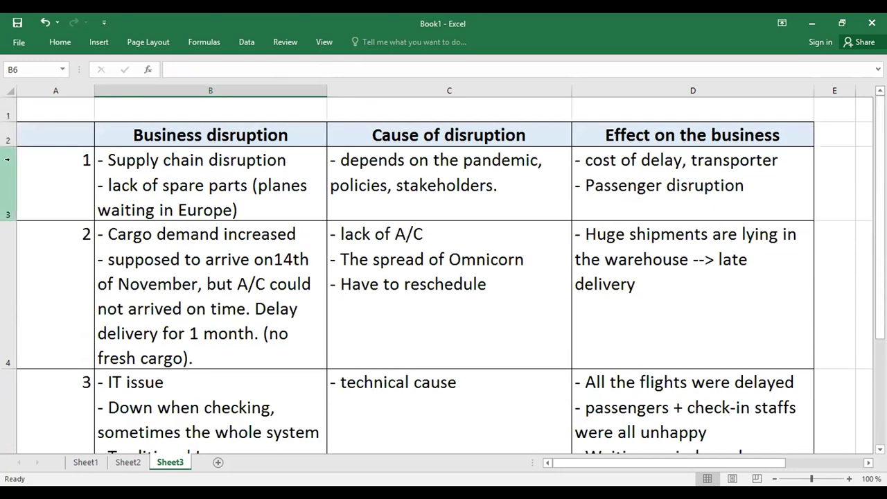
{"action": "left_click", "coordinate": [7, 104]}
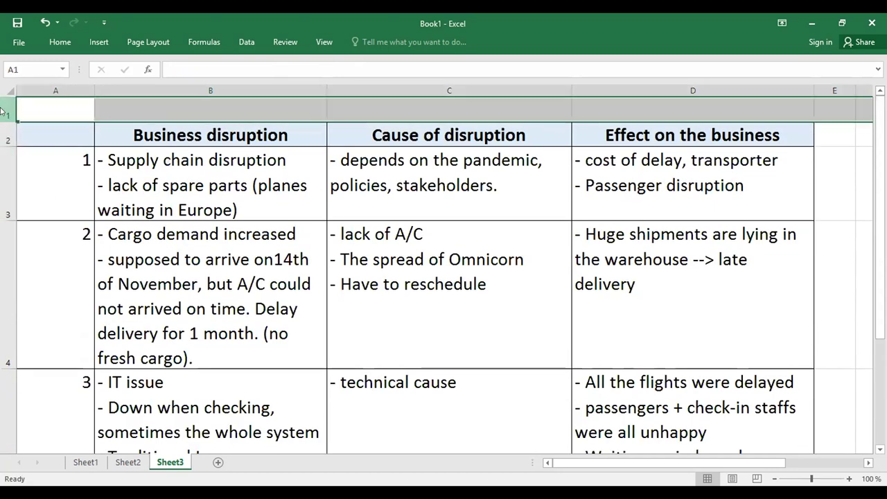
{"action": "key", "text": "ctrl+minus"}
Step: Freeze the panes above row 2 so the header row stays in place while scrolling
{"action": "left_click", "coordinate": [7, 159]}
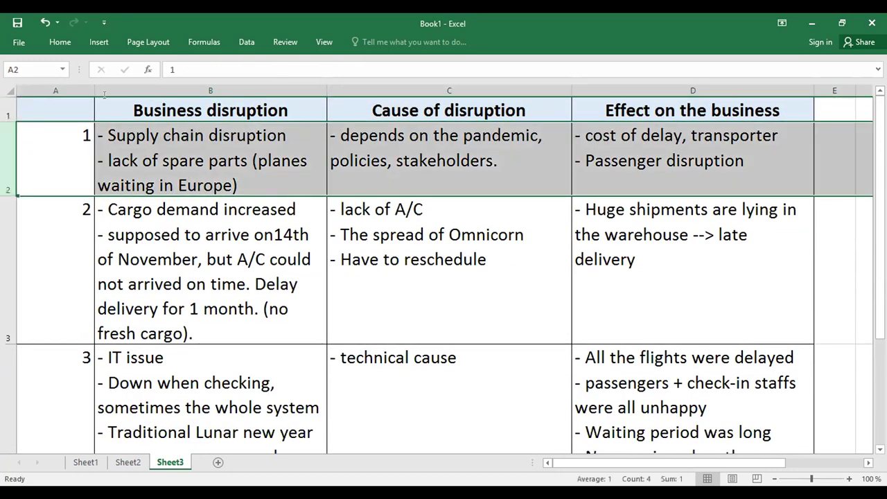
{"action": "left_click", "coordinate": [294, 41]}
{"action": "left_click", "coordinate": [323, 42]}
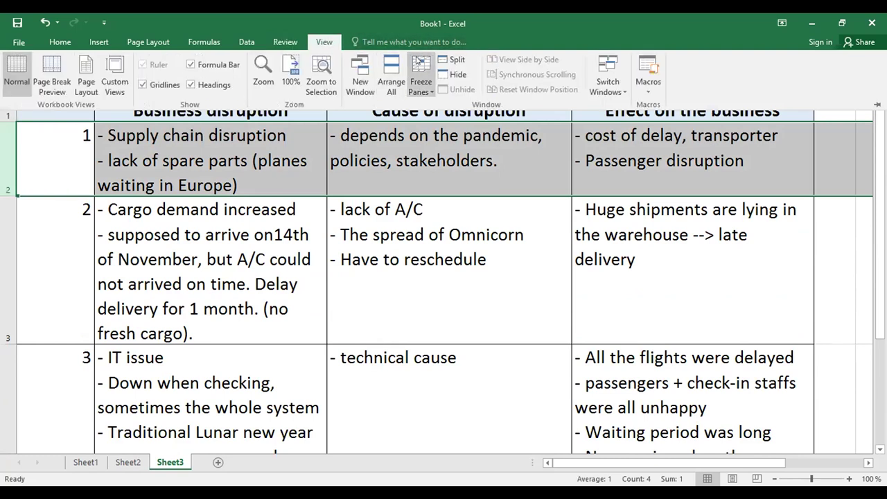
{"action": "left_click", "coordinate": [420, 63]}
{"action": "key", "text": "Return"}
{"action": "scroll", "coordinate": [452, 271], "scroll_direction": "down", "scroll_amount": 2}
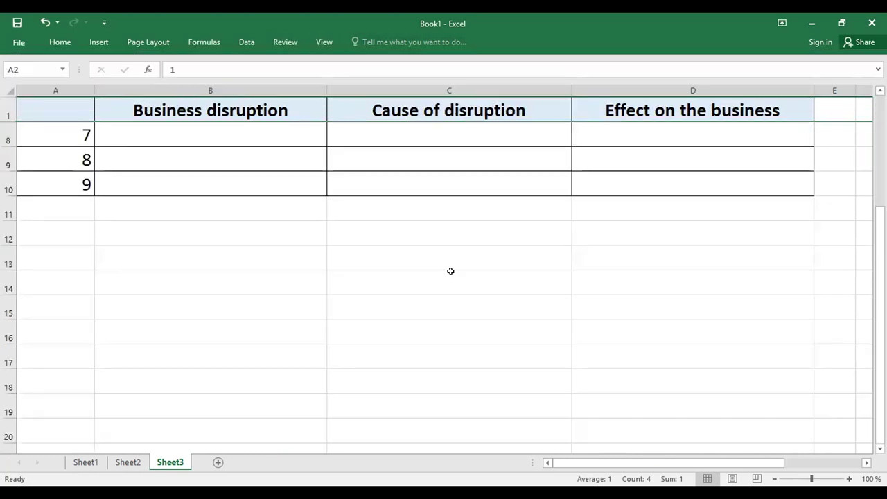
{"action": "scroll", "coordinate": [206, 188], "scroll_direction": "up", "scroll_amount": 2}
Step: Enter "- Maintenance department" with a leading apostrophe in B5 as the business disruption of item 4
{"action": "scroll", "coordinate": [241, 256], "scroll_direction": "down", "scroll_amount": 1}
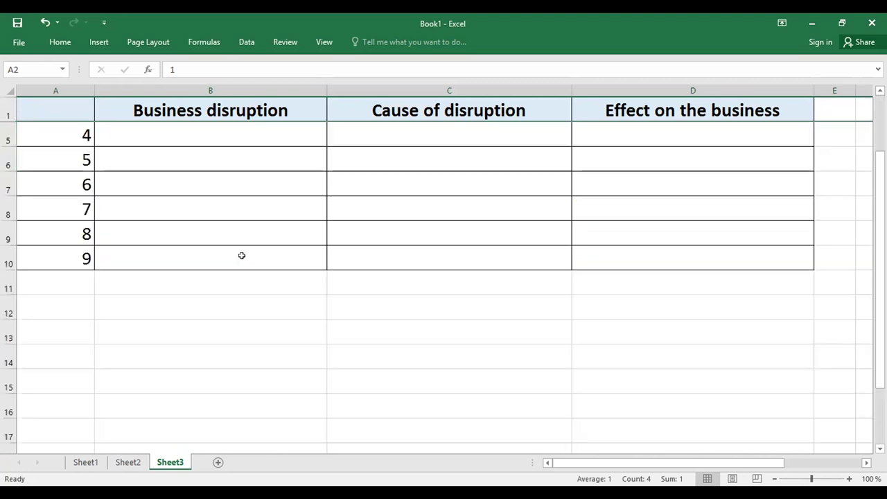
{"action": "left_click", "coordinate": [295, 143]}
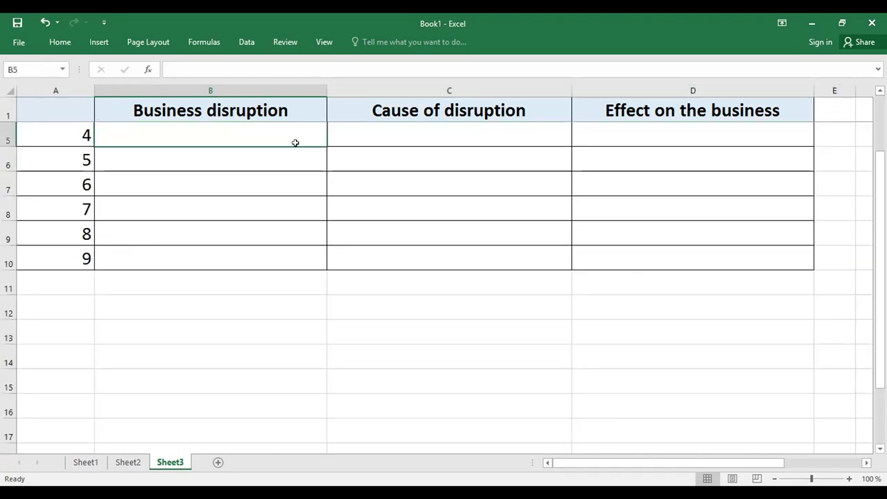
{"action": "type", "text": "'"}
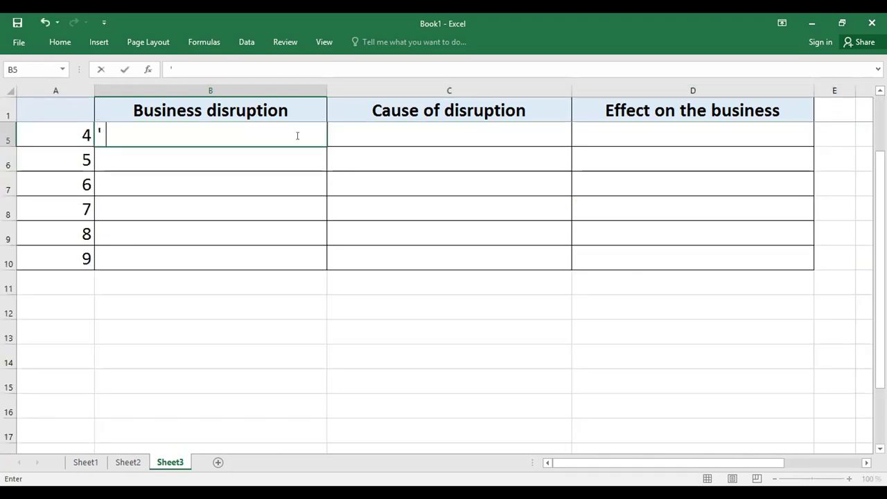
{"action": "type", "text": "- Maintenan"}
{"action": "key", "text": "BackSpace"}
{"action": "key", "text": "BackSpace"}
{"action": "key", "text": "BackSpace"}
{"action": "type", "text": "aintenancce"}
{"action": "key", "text": "BackSpace"}
{"action": "key", "text": "BackSpace"}
{"action": "type", "text": "e departrm"}
{"action": "key", "text": "BackSpace"}
{"action": "key", "text": "BackSpace"}
{"action": "type", "text": "ment"}
Step: Add a second line to B5 reading "- A lot of A/C are scheduled for maintenance"
{"action": "key", "text": "Return"}
{"action": "type", "text": "- A lot of a"}
{"action": "key", "text": "BackSpace"}
{"action": "type", "text": "A/C "}
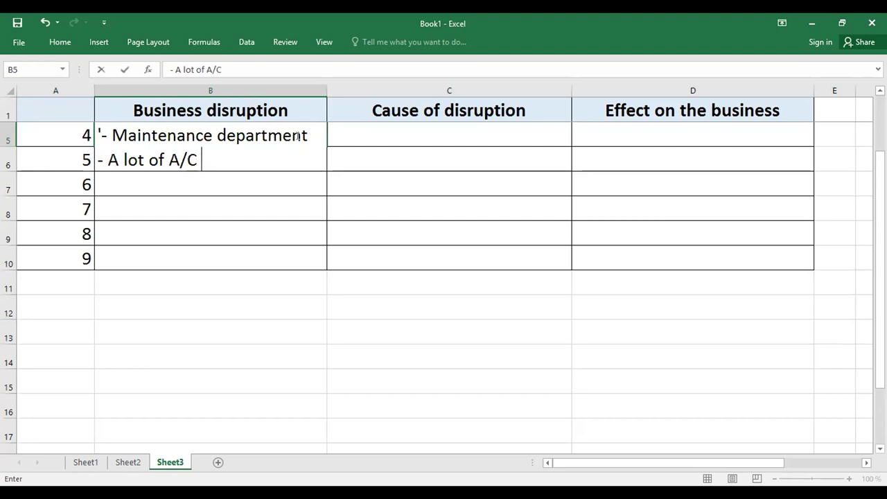
{"action": "type", "text": "are schedule"}
{"action": "key", "text": "BackSpace"}
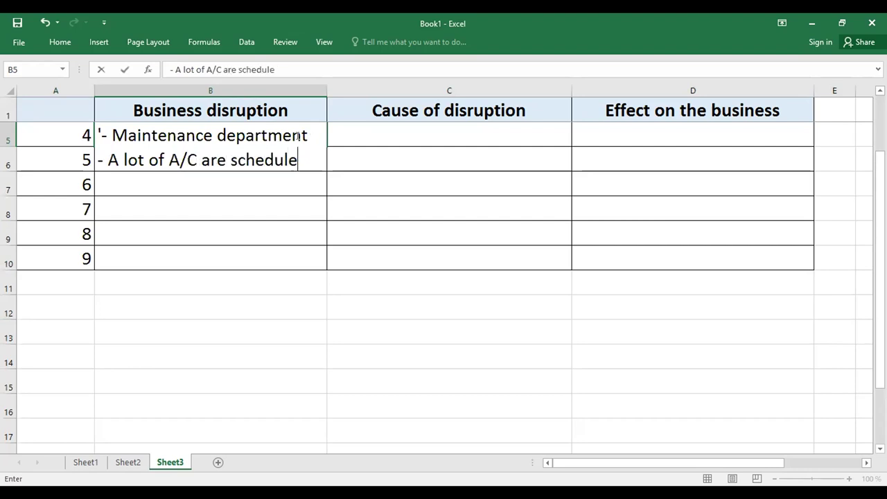
{"action": "type", "text": "d for mainta"}
{"action": "type", "text": "nance"}
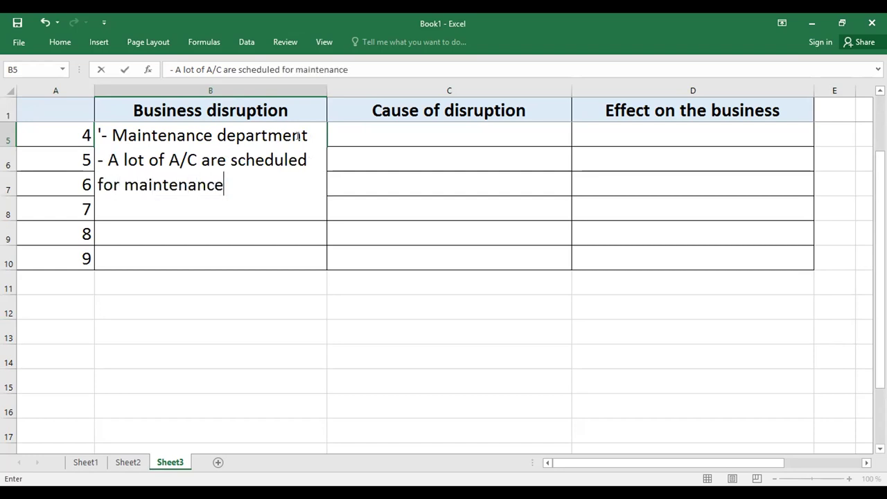
Step: Add a third line to B5 reading "- No money to pay the bill"
{"action": "key", "text": "alt+Return"}
{"action": "type", "text": "- "}
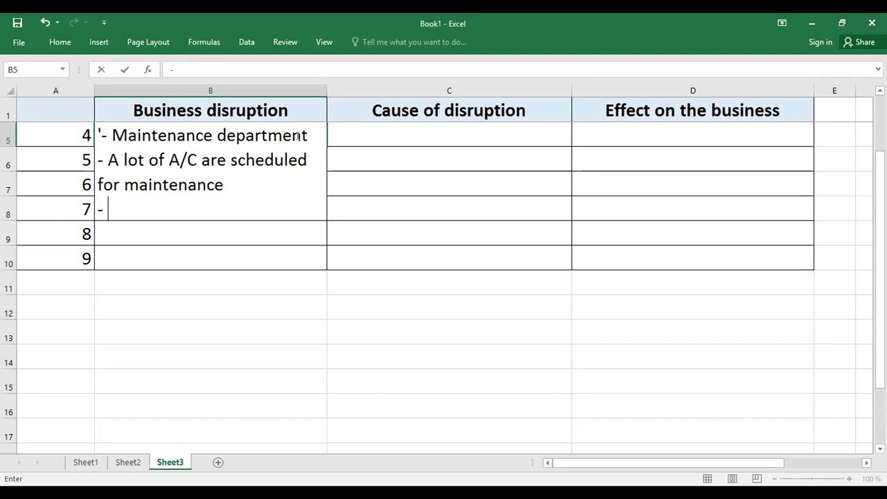
{"action": "type", "text": "No money to p"}
{"action": "key", "text": "BackSpace"}
{"action": "type", "text": "o b"}
{"action": "key", "text": "BackSpace"}
{"action": "type", "text": "pay the bill"}
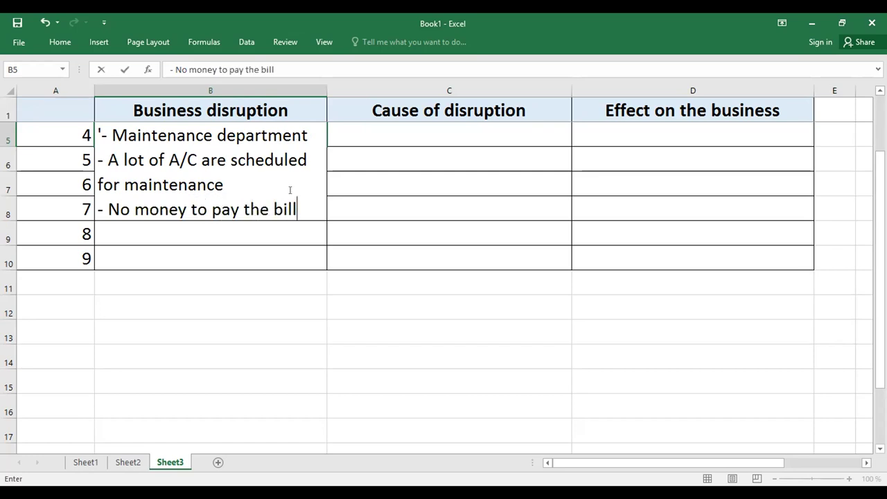
Step: Move the line "- No money to pay the bill" from B5 to C5, preceded by an apostrophe
{"action": "left_click_drag", "start_coordinate": [297, 208], "coordinate": [98, 210]}
{"action": "key", "text": "ctrl+c"}
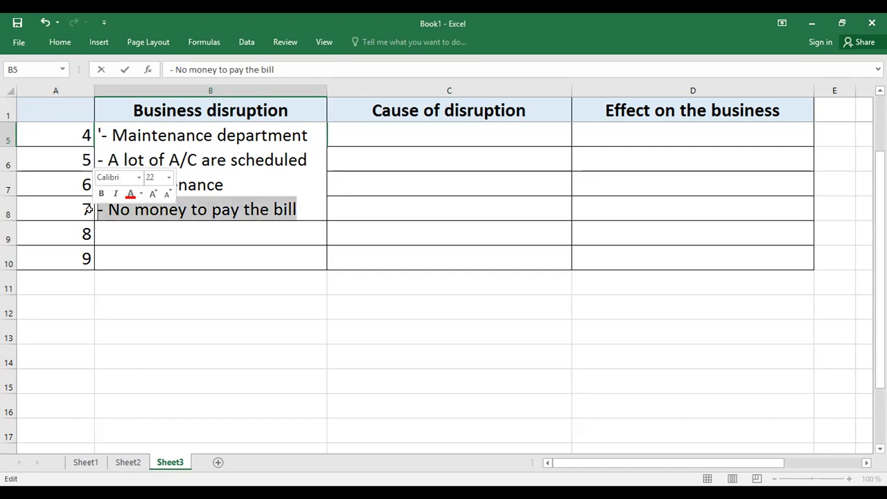
{"action": "key", "text": "BackSpace"}
{"action": "left_click", "coordinate": [382, 139]}
{"action": "type", "text": "'"}
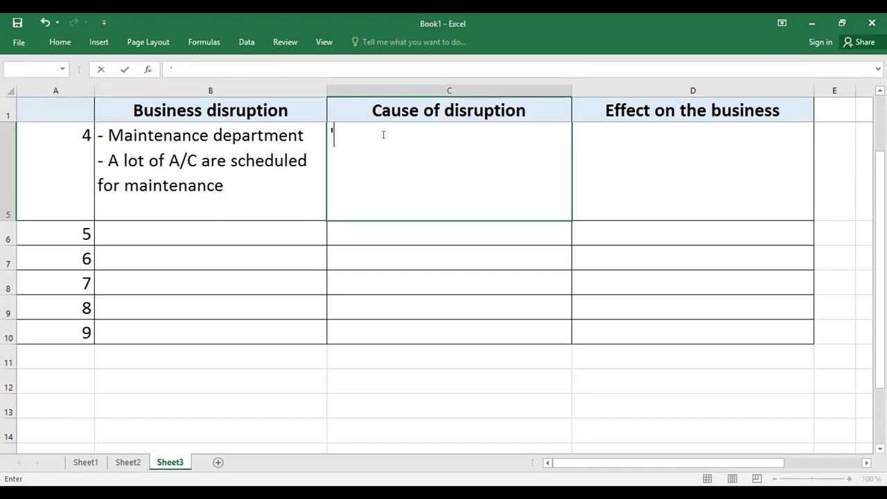
{"action": "key", "text": "ctrl+v"}
{"action": "key", "text": "Return"}
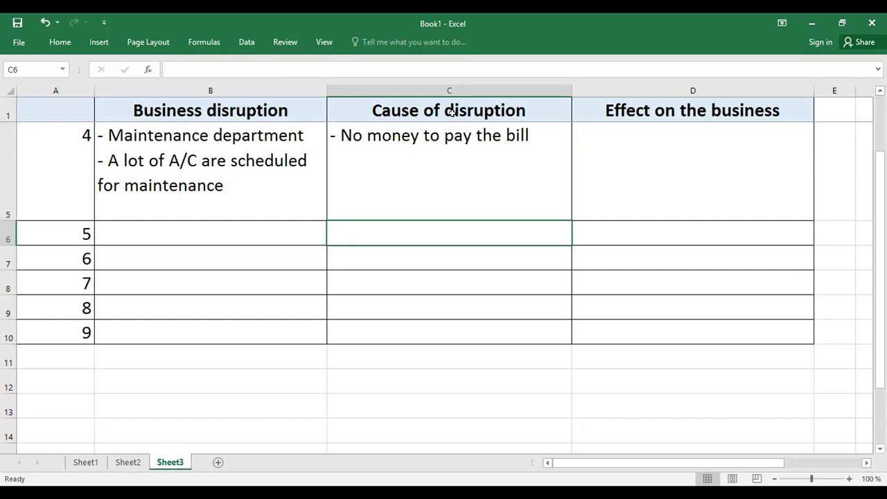
Step: Enter "- Income of the company" with a leading apostrophe in D5 as the effect on the business
{"action": "left_click", "coordinate": [627, 158]}
{"action": "type", "text": "-"}
{"action": "key", "text": "BackSpace"}
{"action": "key", "text": "BackSpace"}
{"action": "type", "text": "'"}
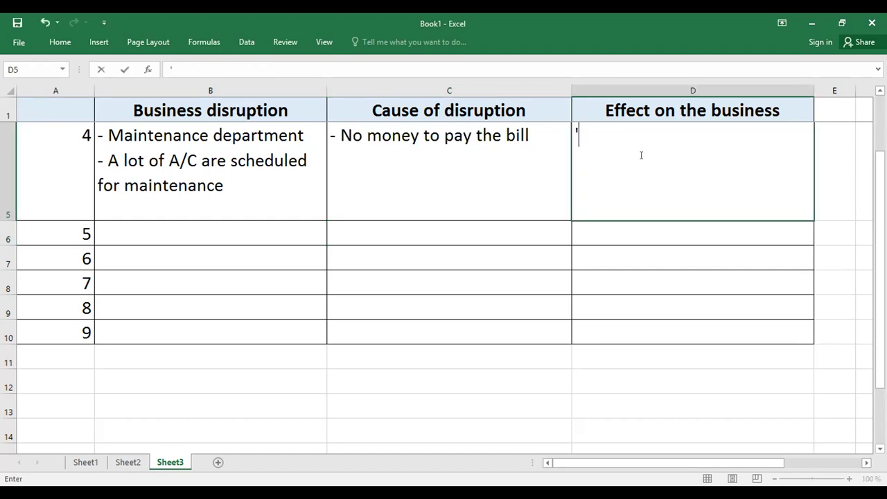
{"action": "type", "text": "- Income of the sa"}
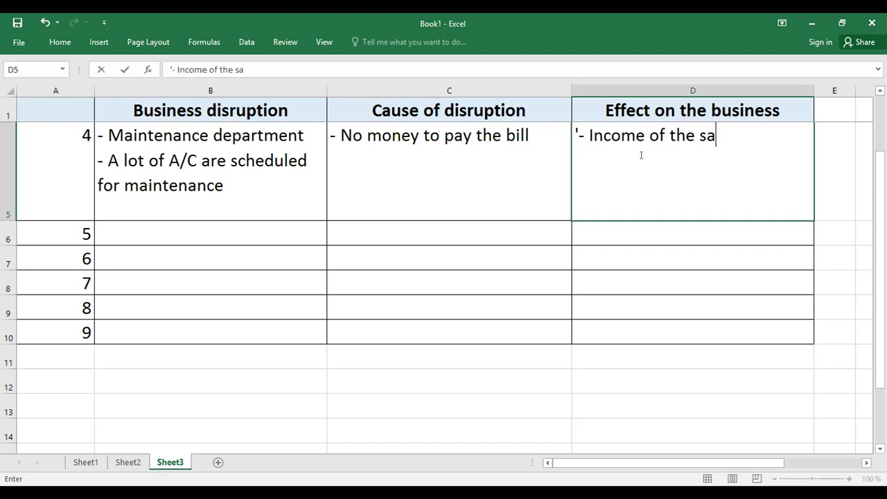
{"action": "key", "text": "BackSpace"}
{"action": "key", "text": "BackSpace"}
{"action": "type", "text": "company"}
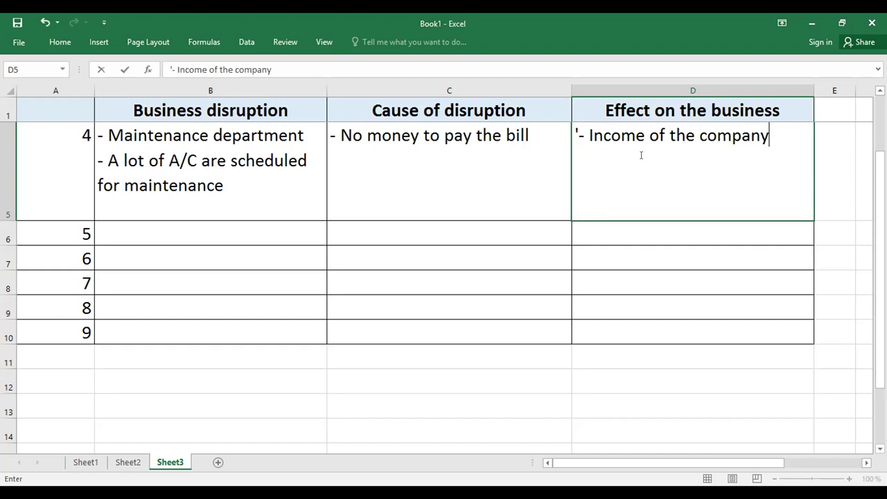
{"action": "key", "text": "Return"}
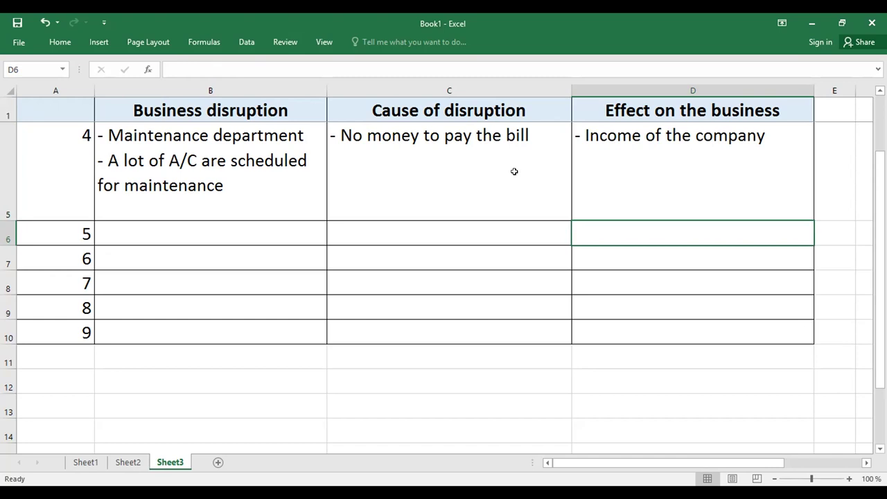
Step: Reword the second line of B5 to "- A lot of A/C cancelled the regular maintenance"
{"action": "double_click", "coordinate": [309, 172]}
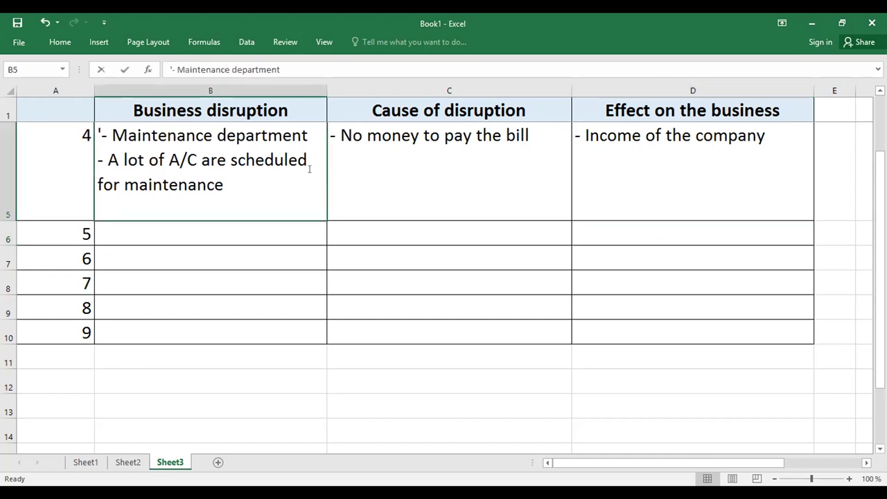
{"action": "left_click_drag", "start_coordinate": [312, 158], "coordinate": [213, 162]}
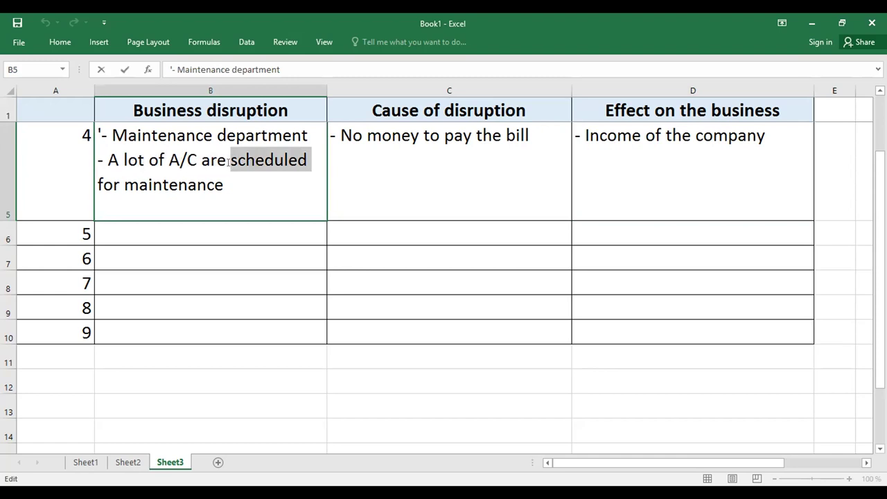
{"action": "type", "text": "canc"}
{"action": "key", "text": "BackSpace"}
{"action": "key", "text": "BackSpace"}
{"action": "key", "text": "BackSpace"}
{"action": "key", "text": "BackSpace"}
{"action": "key", "text": "BackSpace"}
{"action": "key", "text": "BackSpace"}
{"action": "key", "text": "BackSpace"}
{"action": "key", "text": "Delete"}
{"action": "key", "text": "Delete"}
{"action": "key", "text": "Delete"}
{"action": "key", "text": "BackSpace"}
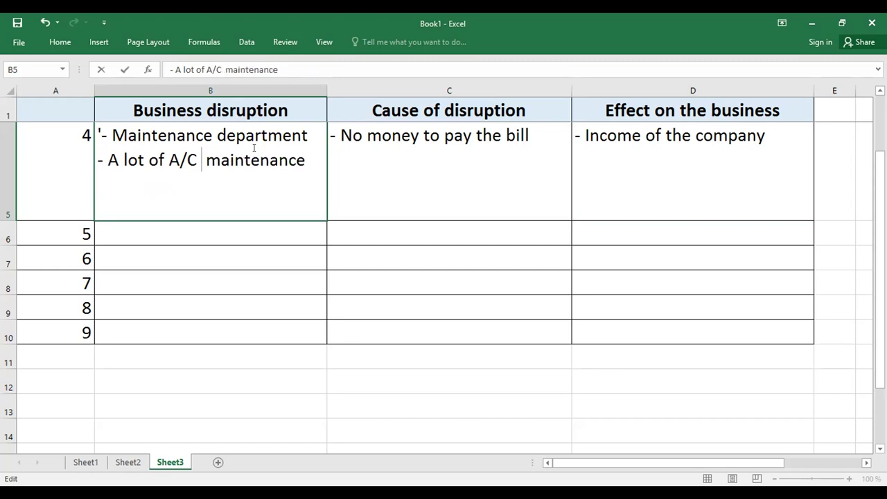
{"action": "type", "text": "canc"}
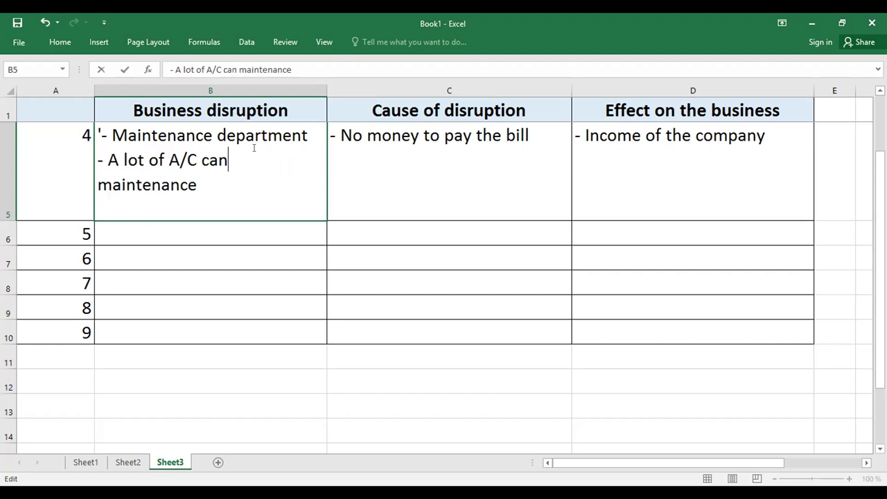
{"action": "type", "text": "e"}
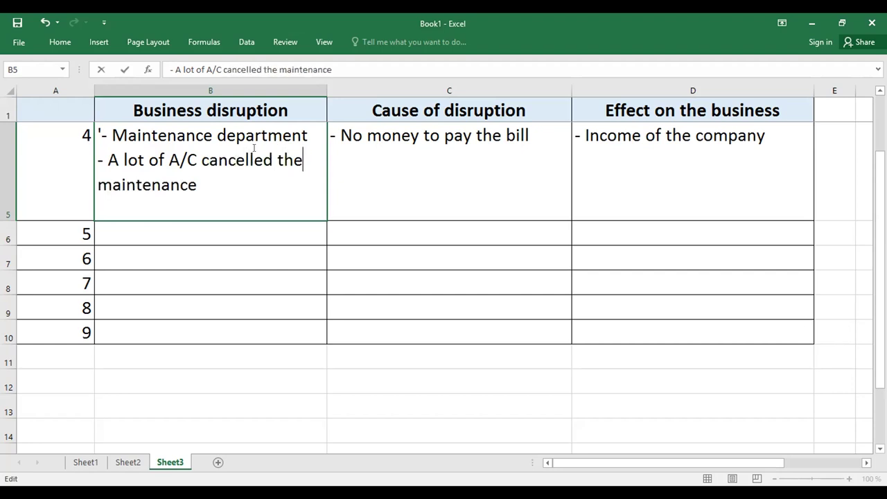
{"action": "type", "text": "lled the regular"}
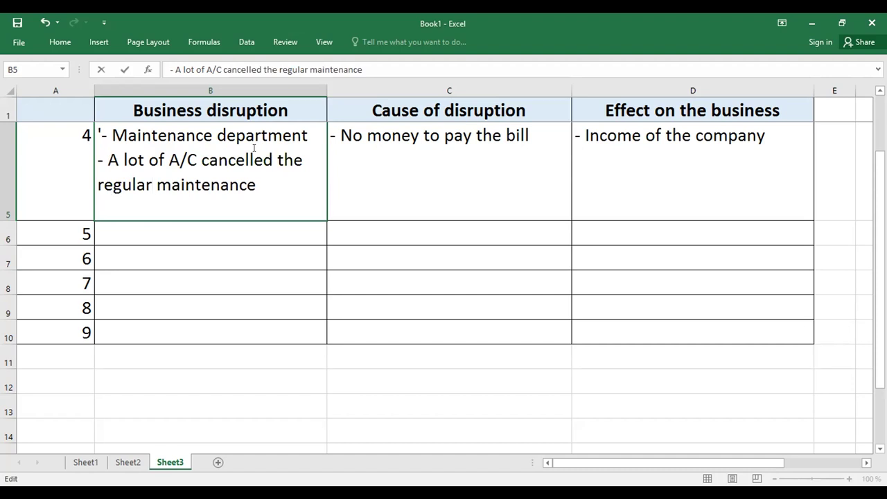
{"action": "left_click", "coordinate": [409, 202]}
{"action": "left_click", "coordinate": [432, 270]}
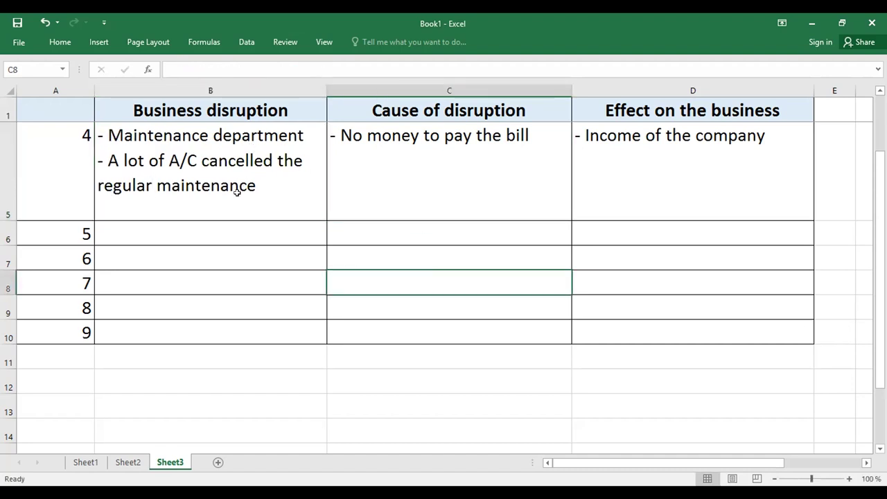
{"action": "double_click", "coordinate": [196, 161]}
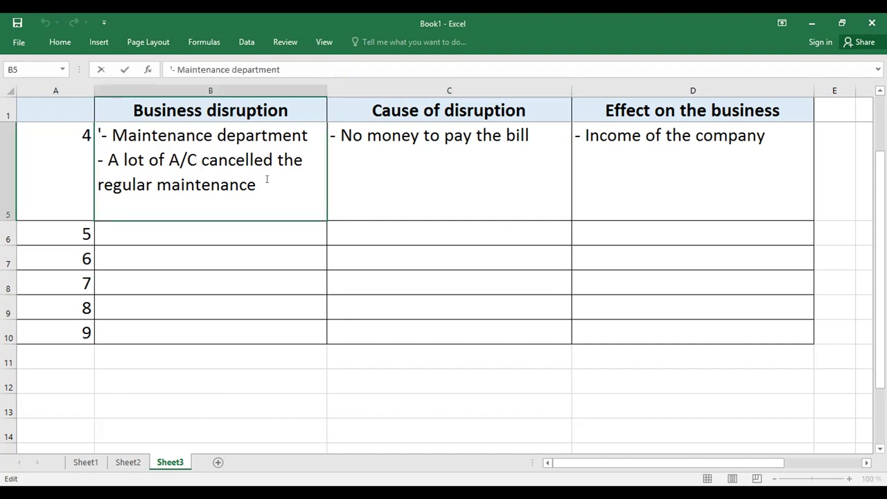
{"action": "key", "text": "alt+Return"}
{"action": "type", "text": "-"}
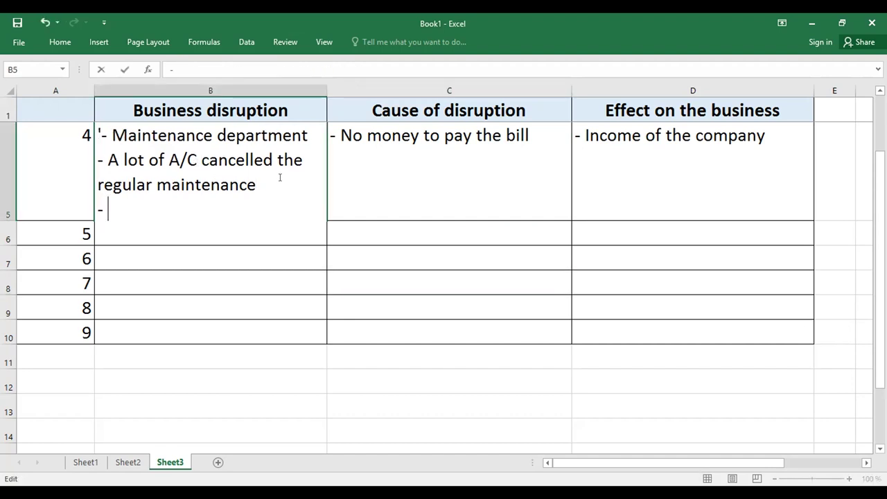
{"action": "key", "text": "BackSpace"}
{"action": "key", "text": "BackSpace"}
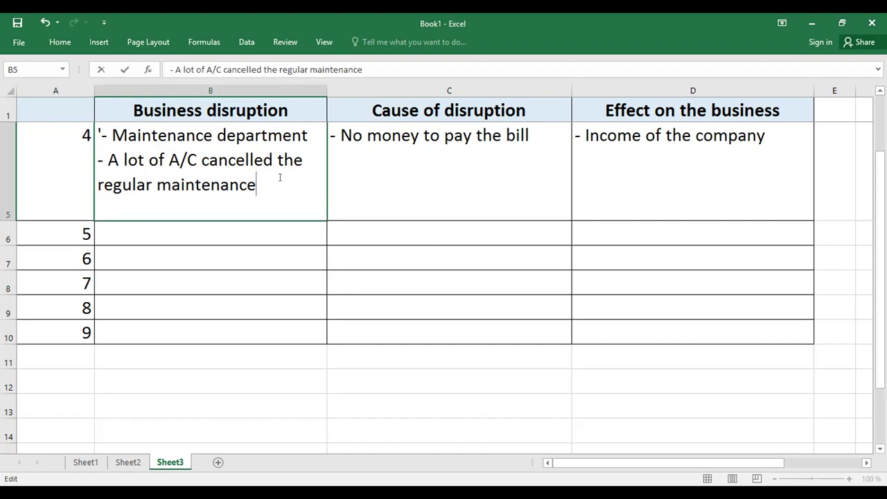
{"action": "left_click", "coordinate": [374, 278]}
Step: Reduce the height of row 5 to fit its three lines of text
{"action": "left_click_drag", "start_coordinate": [9, 219], "coordinate": [10, 199]}
Step: Enter two lines in B6, "- Weather" with a leading apostrophe and "- Frog and storm --"
{"action": "left_click", "coordinate": [242, 221]}
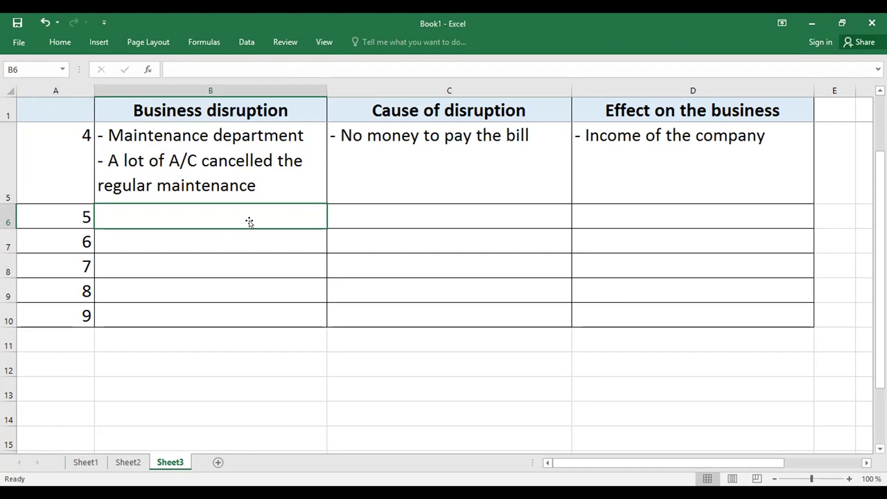
{"action": "type", "text": "' We"}
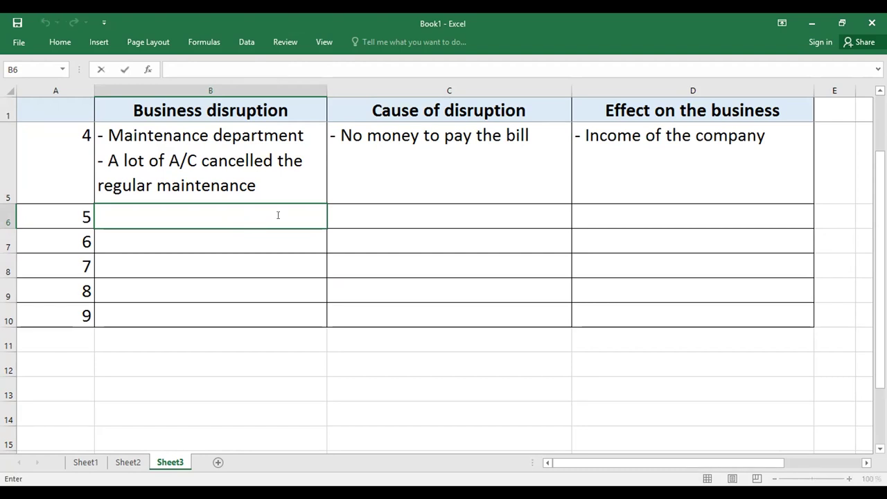
{"action": "type", "text": "ath"}
{"action": "key", "text": "BackSpace"}
{"action": "key", "text": "BackSpace"}
{"action": "key", "text": "BackSpace"}
{"action": "key", "text": "BackSpace"}
{"action": "key", "text": "BackSpace"}
{"action": "key", "text": "BackSpace"}
{"action": "key", "text": "BackSpace"}
{"action": "type", "text": "'- Wehat"}
{"action": "key", "text": "BackSpace"}
{"action": "key", "text": "BackSpace"}
{"action": "key", "text": "BackSpace"}
{"action": "type", "text": "ather"}
{"action": "key", "text": "alt+Return"}
{"action": "type", "text": "- "}
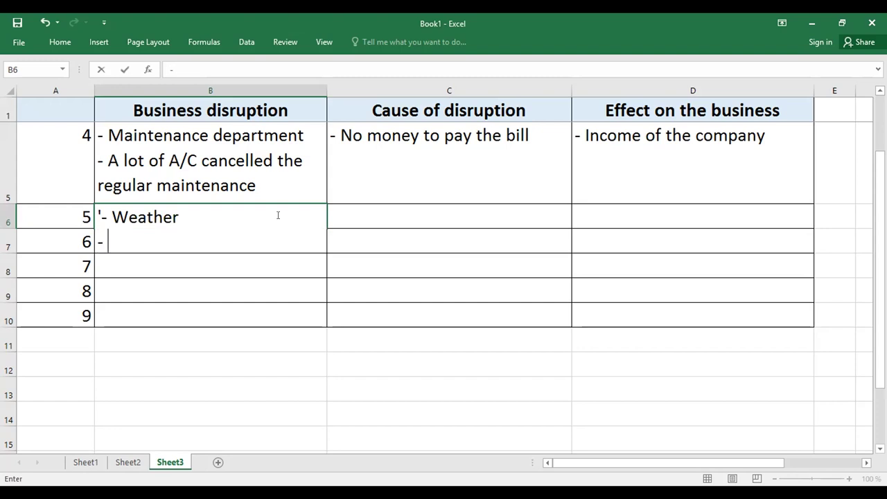
{"action": "type", "text": "Frog and s"}
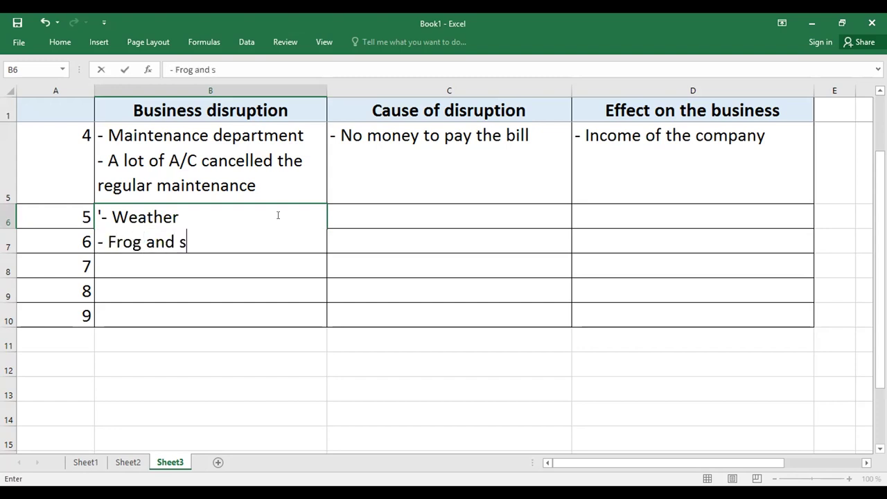
{"action": "type", "text": "torm --"}
Step: Move both lines of text from B6 to C6 and remove the trailing dashes after "storm"
{"action": "left_click_drag", "start_coordinate": [255, 236], "coordinate": [136, 242]}
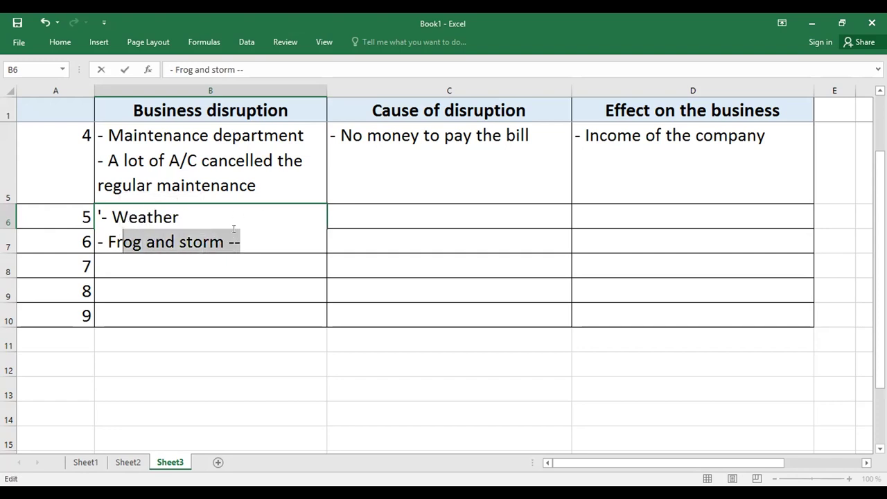
{"action": "left_click", "coordinate": [212, 242]}
{"action": "left_click_drag", "start_coordinate": [240, 242], "coordinate": [99, 217]}
{"action": "key", "text": "ctrl+c"}
{"action": "key", "text": "BackSpace"}
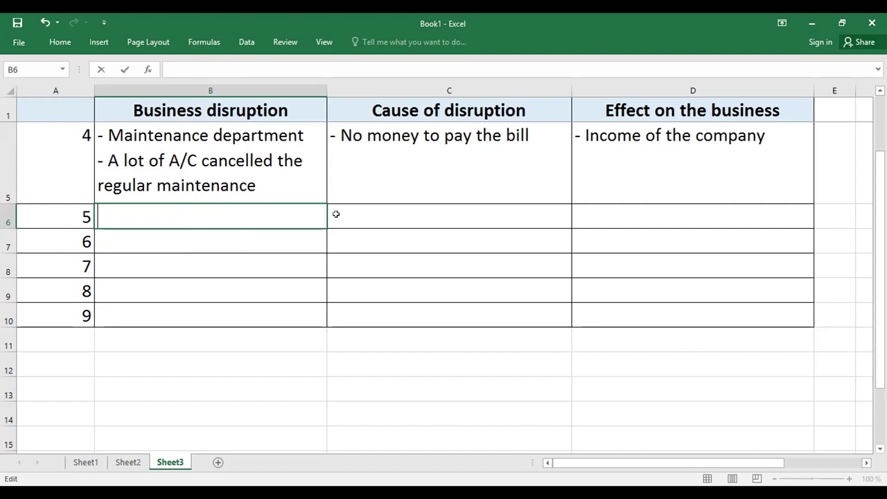
{"action": "left_click", "coordinate": [343, 210]}
{"action": "key", "text": "ctrl+v"}
{"action": "type", "text": ">"}
{"action": "key", "text": "BackSpace"}
{"action": "key", "text": "BackSpace"}
{"action": "key", "text": "BackSpace"}
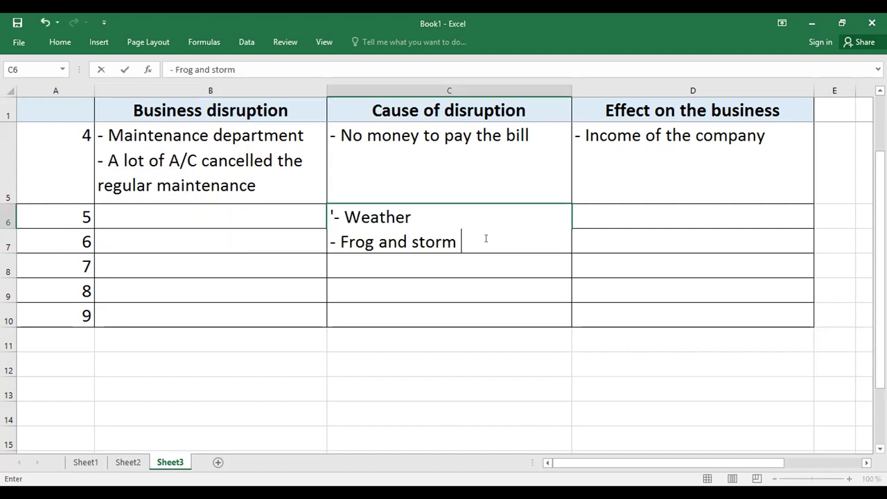
{"action": "left_click", "coordinate": [164, 215]}
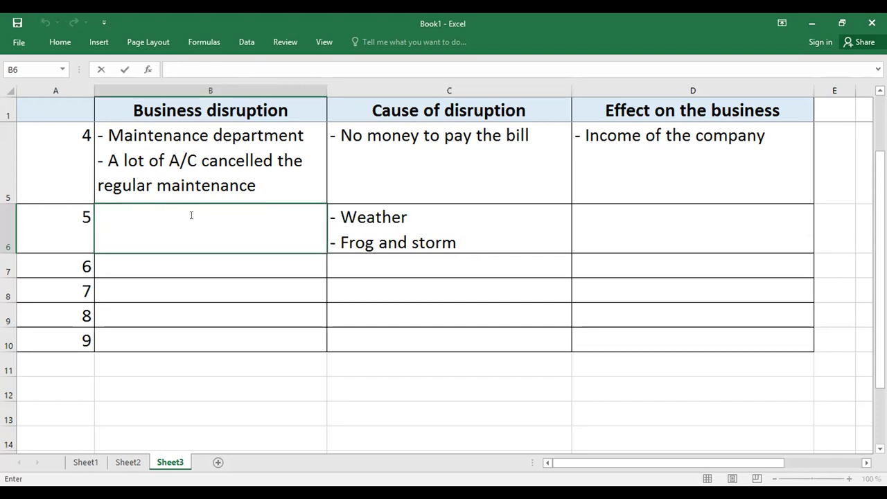
{"action": "left_click", "coordinate": [476, 219]}
{"action": "left_click", "coordinate": [617, 205]}
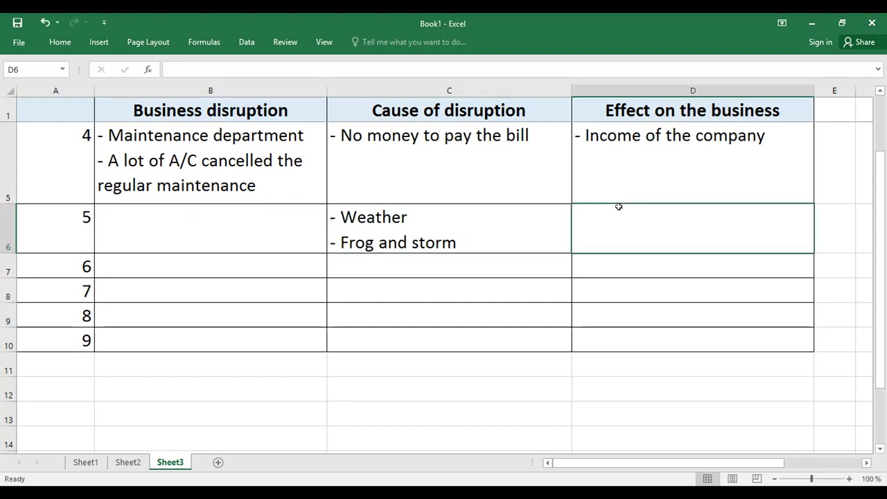
Step: Enter "- Delayed a lot of flights" with a leading apostrophe in B6 as the business disruption
{"action": "double_click", "coordinate": [221, 218]}
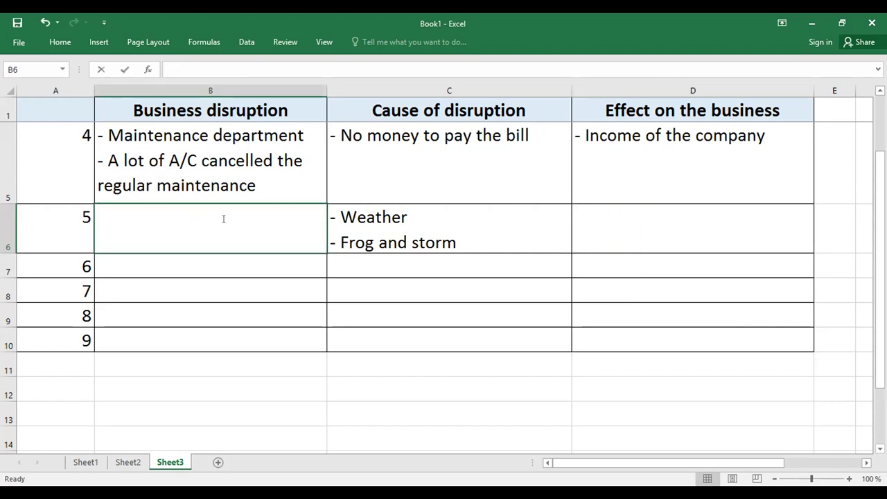
{"action": "type", "text": "'"}
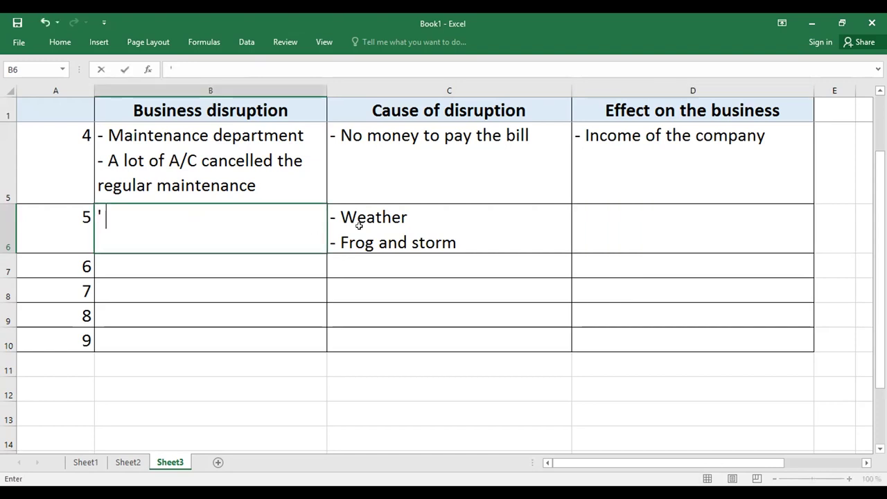
{"action": "type", "text": "- Delaye"}
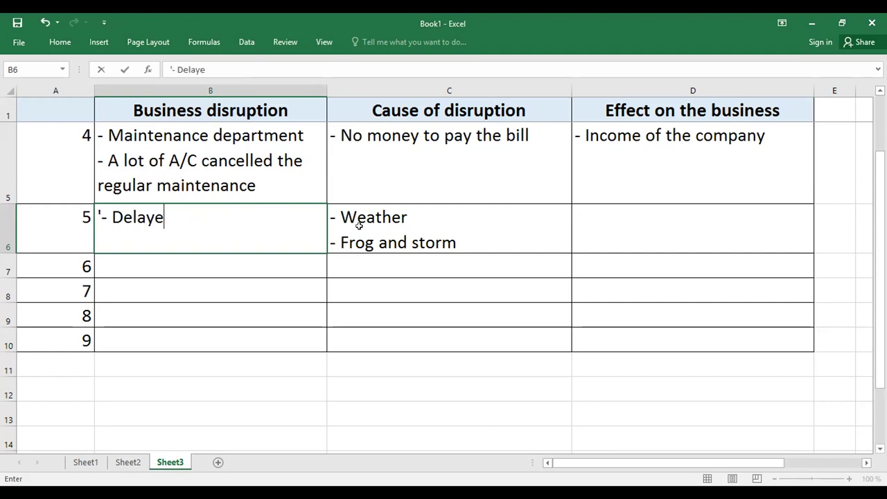
{"action": "type", "text": "d a loot"}
{"action": "key", "text": "BackSpace"}
{"action": "key", "text": "BackSpace"}
{"action": "key", "text": "BackSpace"}
{"action": "type", "text": "t of flights"}
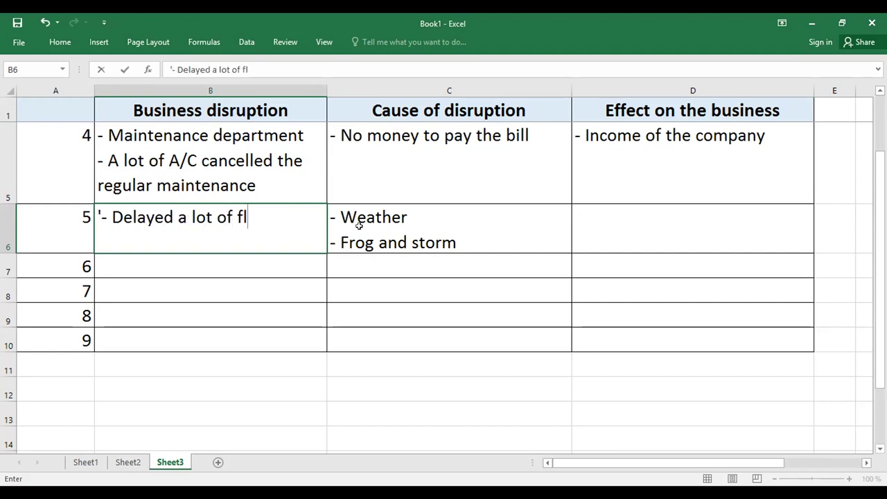
{"action": "left_click", "coordinate": [605, 207]}
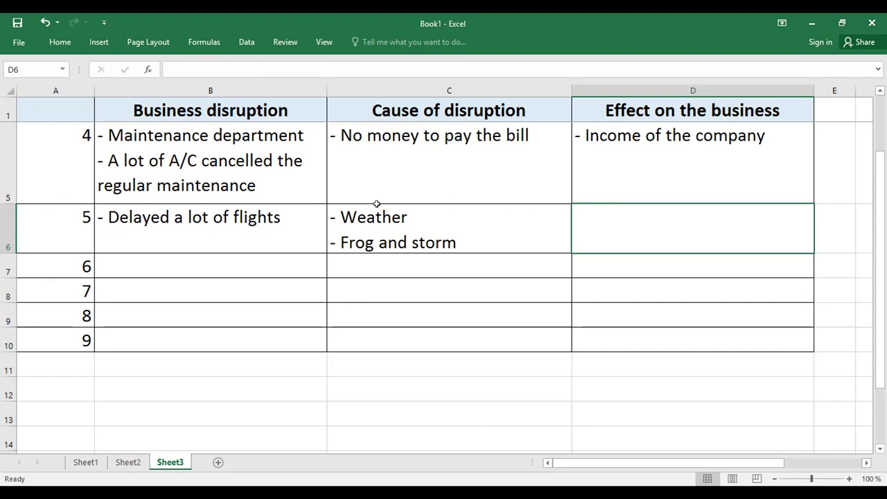
Step: Extend the text in B6 with "or divert to other airports"
{"action": "left_click", "coordinate": [298, 216]}
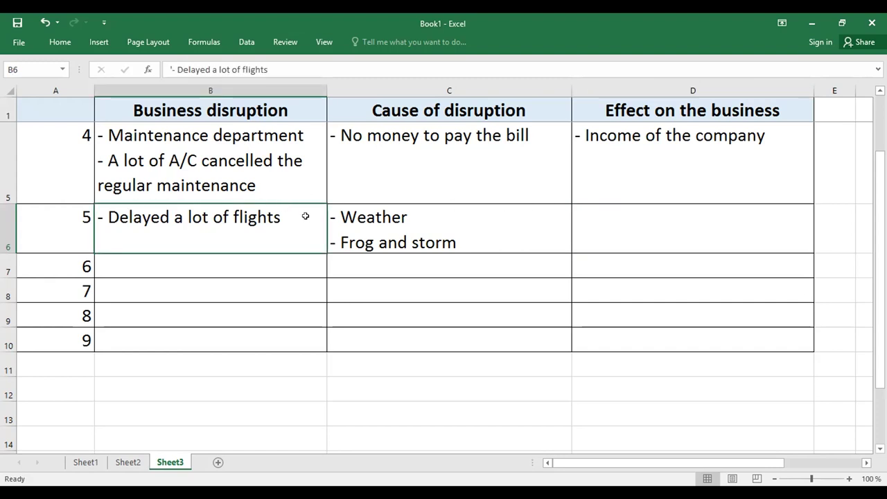
{"action": "double_click", "coordinate": [300, 217]}
{"action": "key", "text": "alt+Return"}
{"action": "type", "text": "-"}
{"action": "key", "text": "BackSpace"}
{"action": "key", "text": "BackSpace"}
{"action": "type", "text": "or lan"}
{"action": "key", "text": "BackSpace"}
{"action": "key", "text": "BackSpace"}
{"action": "key", "text": "BackSpace"}
{"action": "type", "text": "divert to a"}
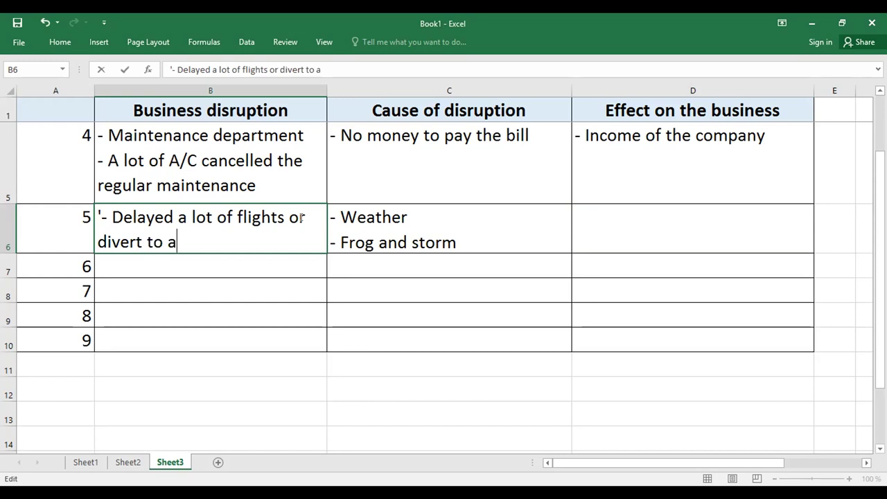
{"action": "key", "text": "BackSpace"}
{"action": "type", "text": "other aiir"}
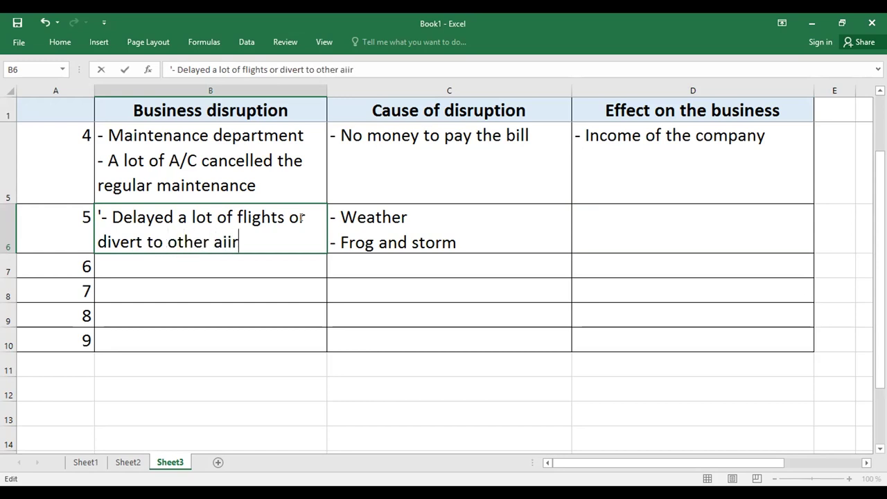
{"action": "key", "text": "BackSpace"}
{"action": "key", "text": "BackSpace"}
{"action": "type", "text": "rports"}
{"action": "key", "text": "Return"}
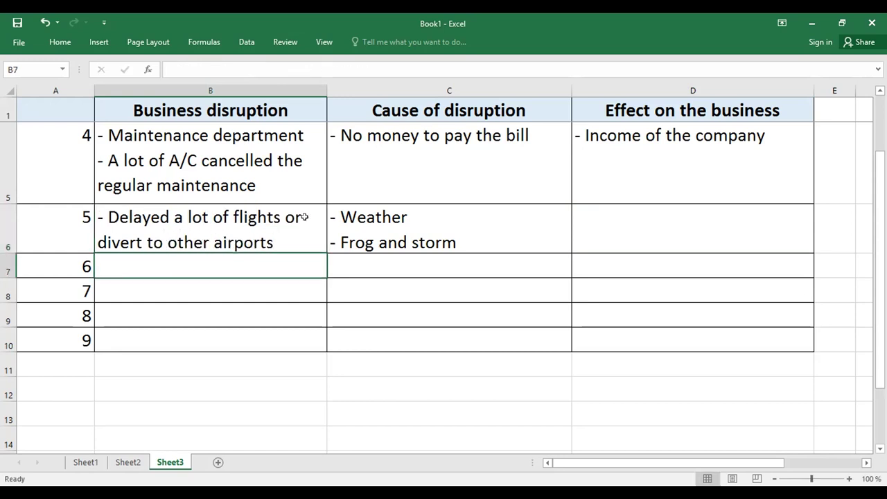
Step: Change the word "Delayed" to "Delay" in B6
{"action": "double_click", "coordinate": [165, 217]}
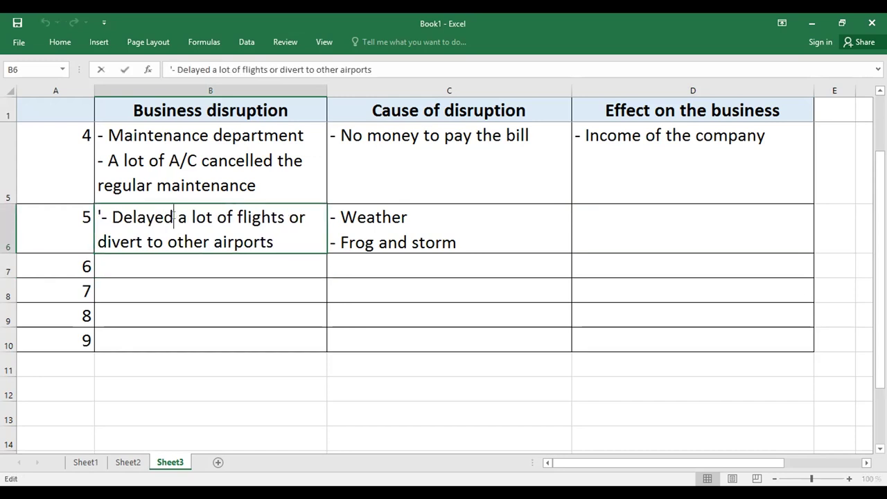
{"action": "key", "text": "BackSpace"}
{"action": "key", "text": "BackSpace"}
{"action": "key", "text": "Return"}
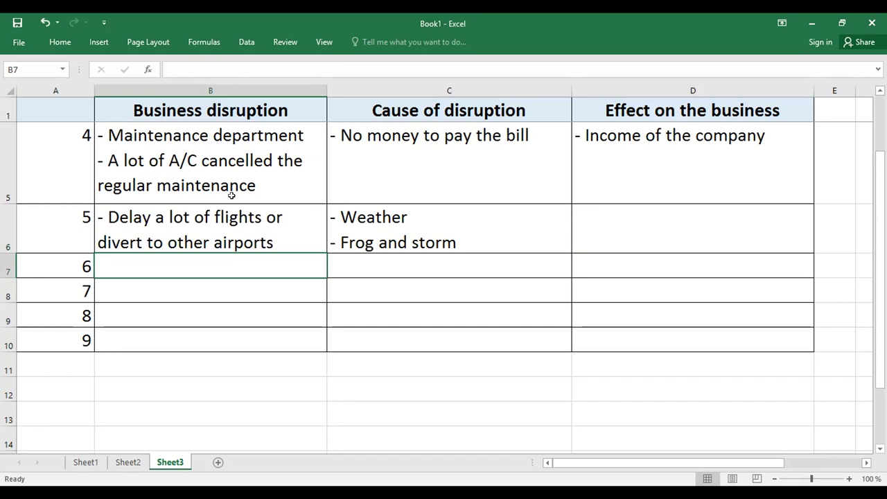
Step: Correct "Frog" to "Fog" in the second line of C6
{"action": "double_click", "coordinate": [356, 240]}
{"action": "key", "text": "BackSpace"}
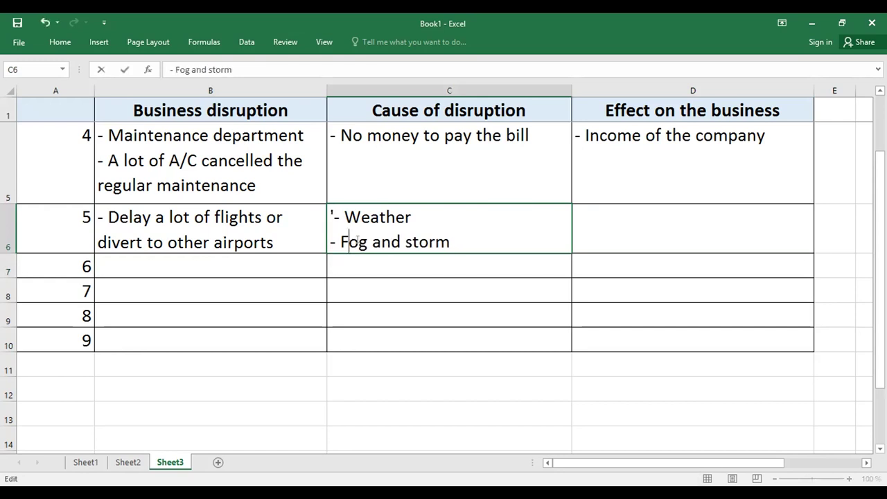
{"action": "left_click", "coordinate": [444, 235]}
{"action": "left_click", "coordinate": [482, 258]}
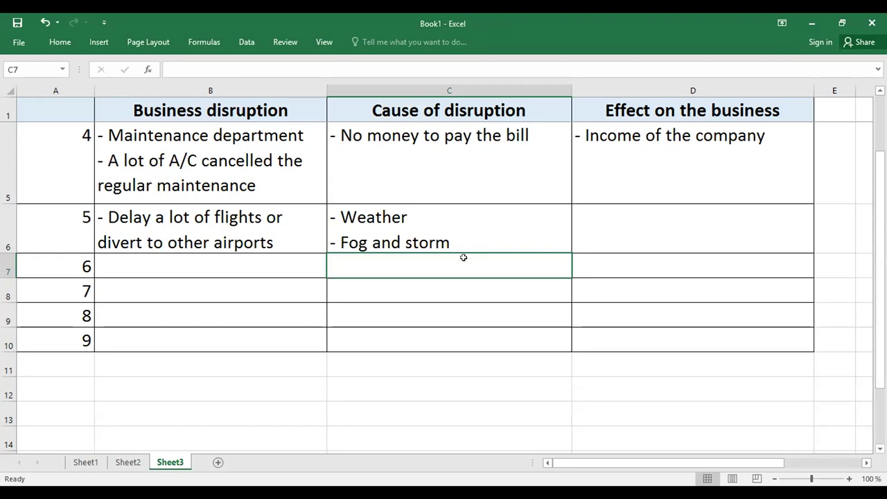
Step: Enter "- VNA has to cover the cost of the delay (accommocadation + foods)" with a leading apostrophe in D6
{"action": "left_click", "coordinate": [688, 209]}
{"action": "type", "text": "'- VNA hav"}
{"action": "key", "text": "BackSpace"}
{"action": "type", "text": "s to cover the "}
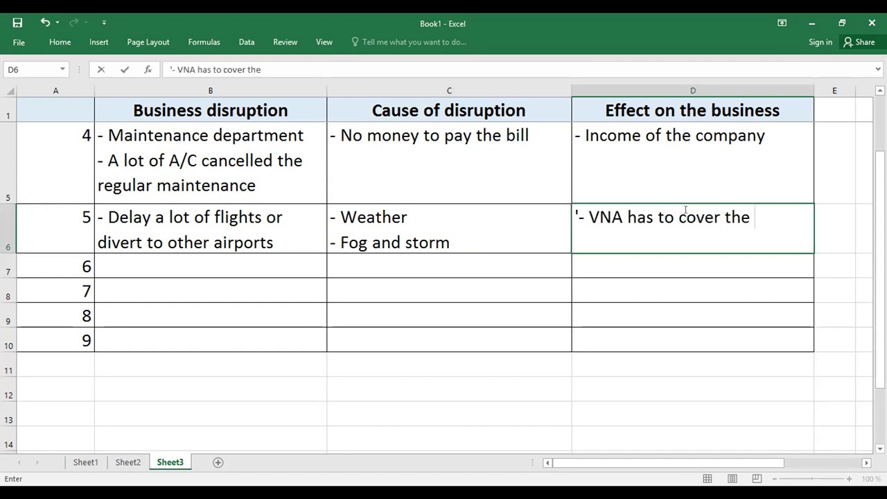
{"action": "type", "text": "cost of the delay )"}
{"action": "key", "text": "BackSpace"}
{"action": "type", "text": "(ac"}
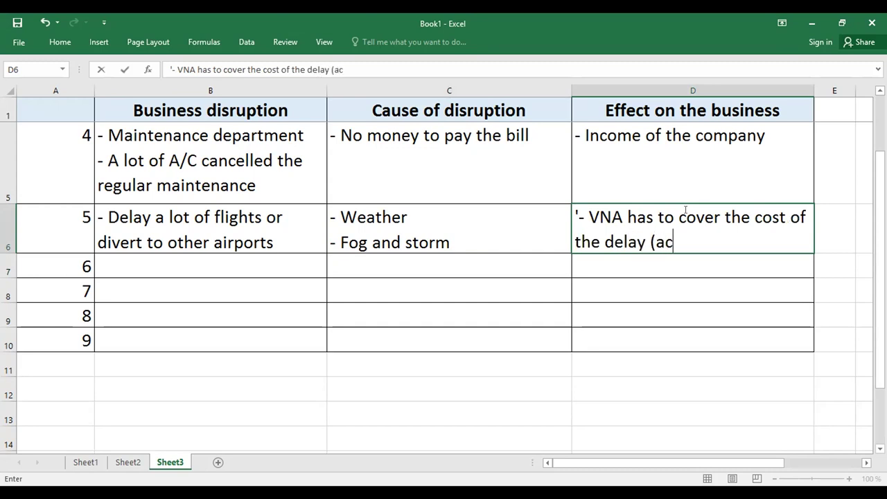
{"action": "type", "text": "commocati"}
{"action": "key", "text": "BackSpace"}
{"action": "key", "text": "BackSpace"}
{"action": "type", "text": "dation +"}
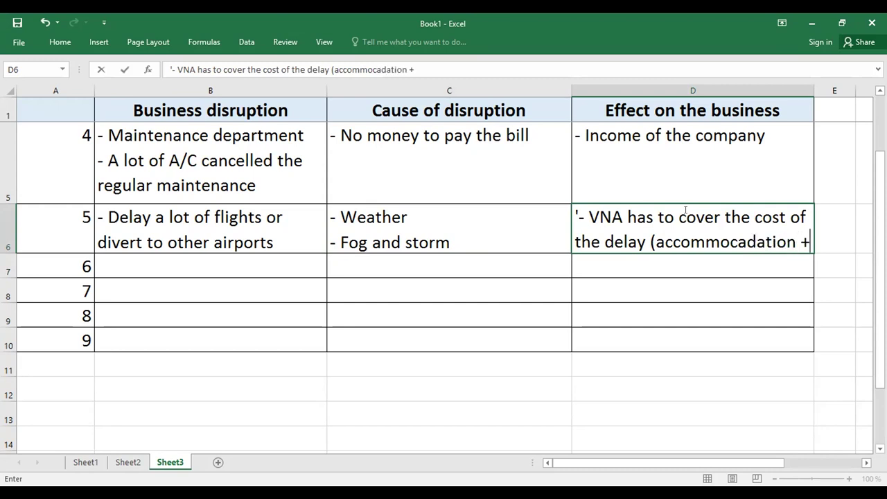
{"action": "type", "text": " foods)"}
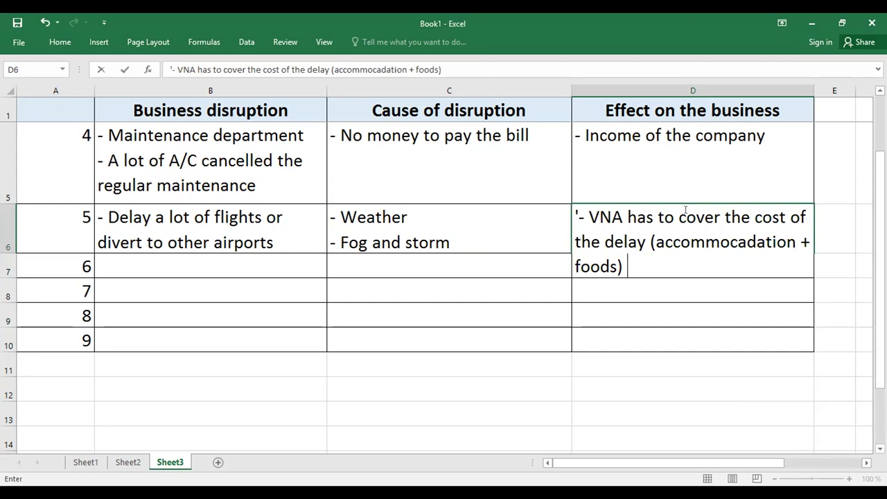
{"action": "key", "text": "Return"}
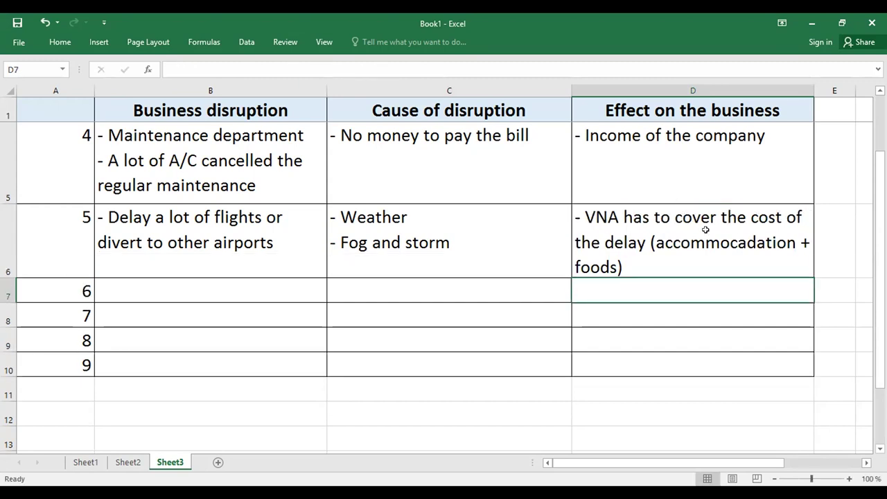
Step: Correct the spelling of the first word in the brackets in D6 to "accommodation"
{"action": "double_click", "coordinate": [707, 229]}
{"action": "key", "text": "Home"}
{"action": "type", "text": "'"}
{"action": "left_click_drag", "start_coordinate": [748, 242], "coordinate": [730, 241]}
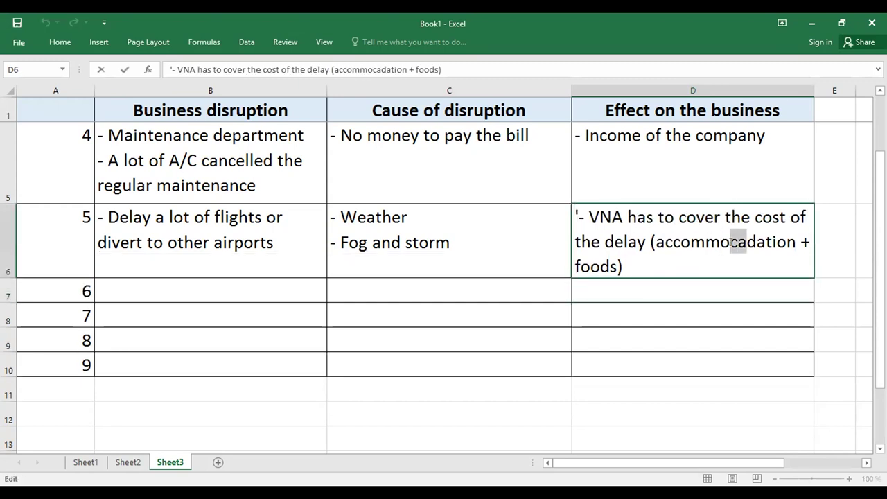
{"action": "key", "text": "BackSpace"}
{"action": "left_click", "coordinate": [648, 291]}
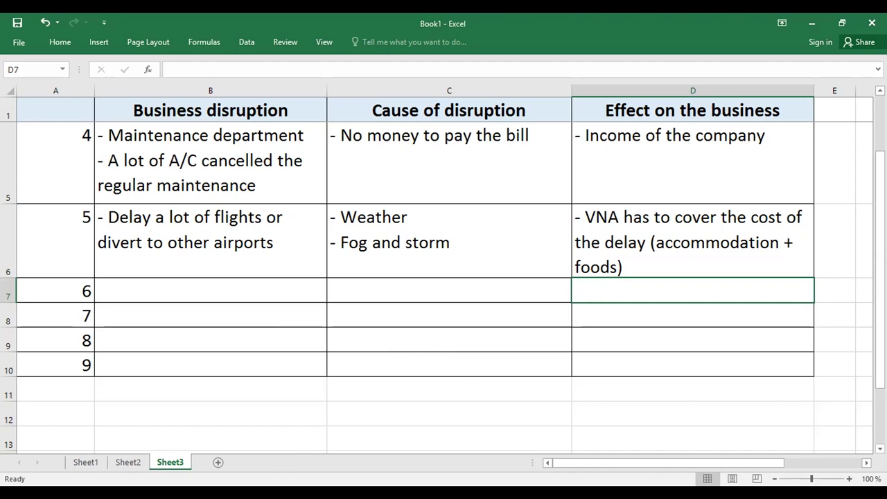
{"action": "left_click", "coordinate": [265, 282]}
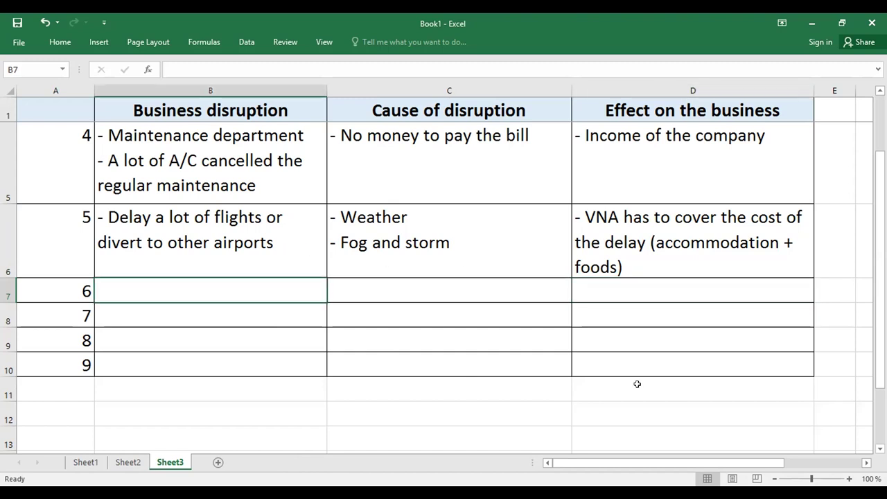
{"action": "scroll", "coordinate": [435, 312], "scroll_direction": "up", "scroll_amount": 1}
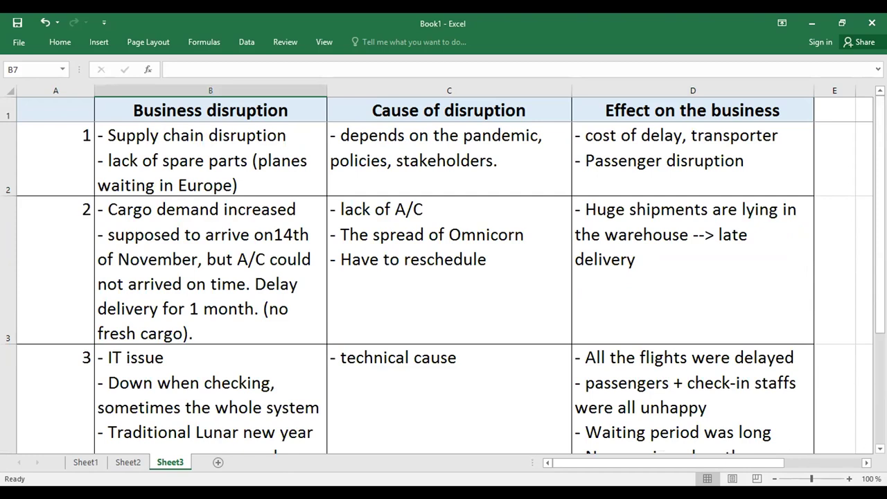
{"action": "scroll", "coordinate": [443, 278], "scroll_direction": "down", "scroll_amount": 1}
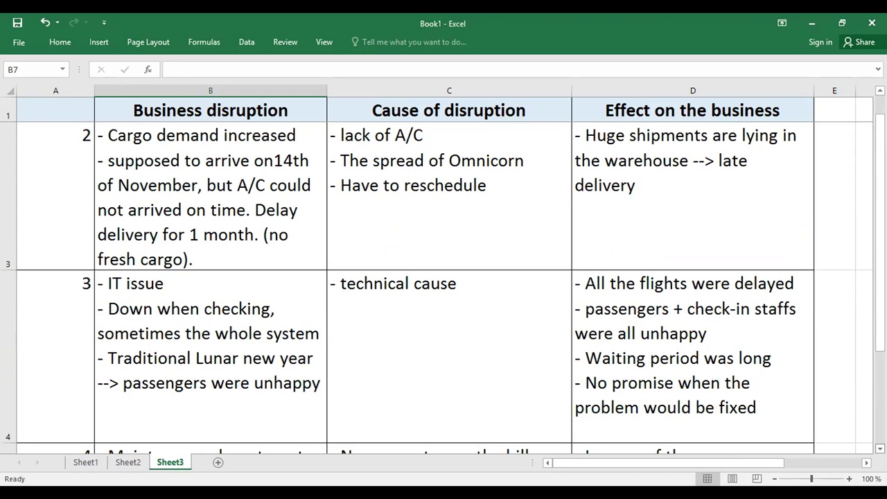
{"action": "scroll", "coordinate": [444, 277], "scroll_direction": "down", "scroll_amount": 1}
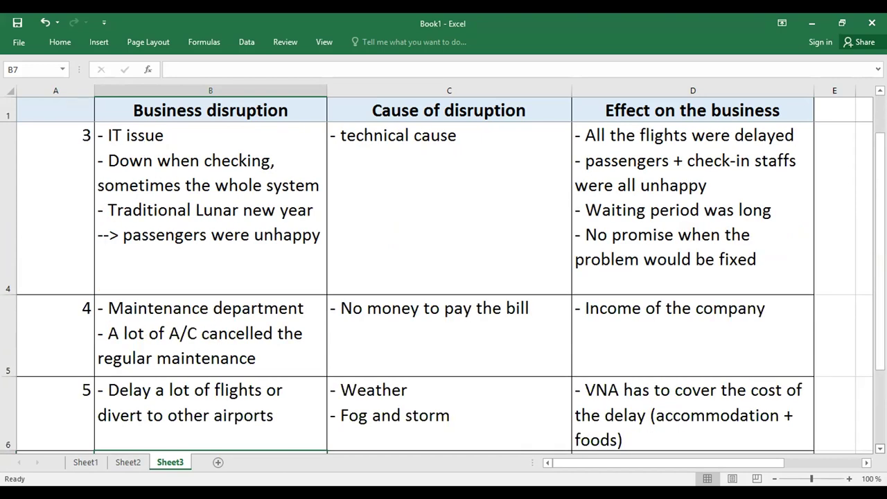
{"action": "scroll", "coordinate": [444, 277], "scroll_direction": "down", "scroll_amount": 1}
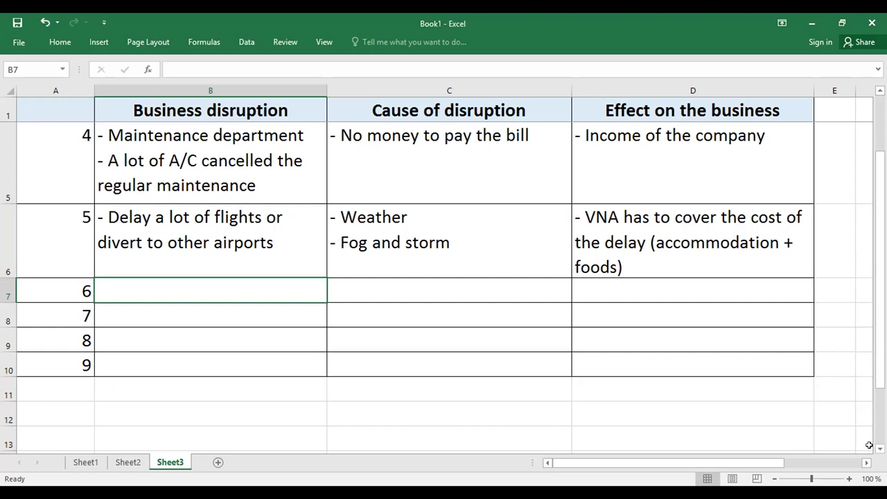
Step: Replace the word "other" with "alternative" before "airports" in B6
{"action": "double_click", "coordinate": [205, 238]}
{"action": "double_click", "coordinate": [172, 238]}
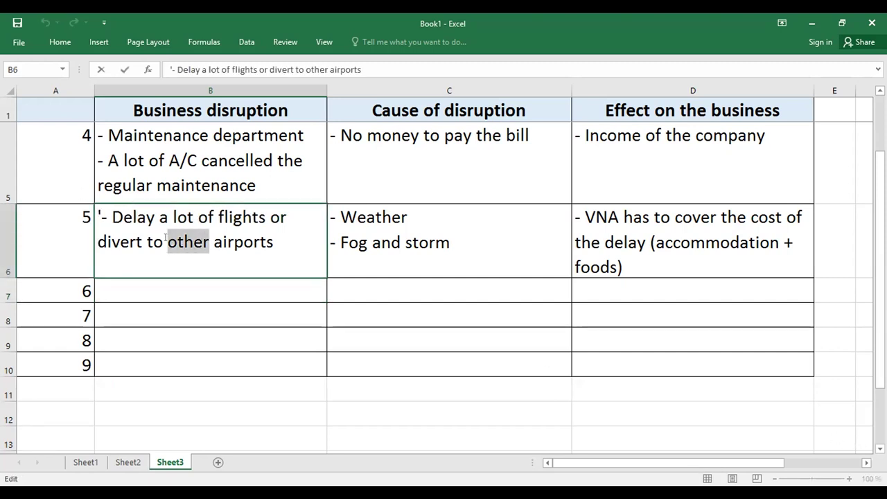
{"action": "type", "text": "alterna"}
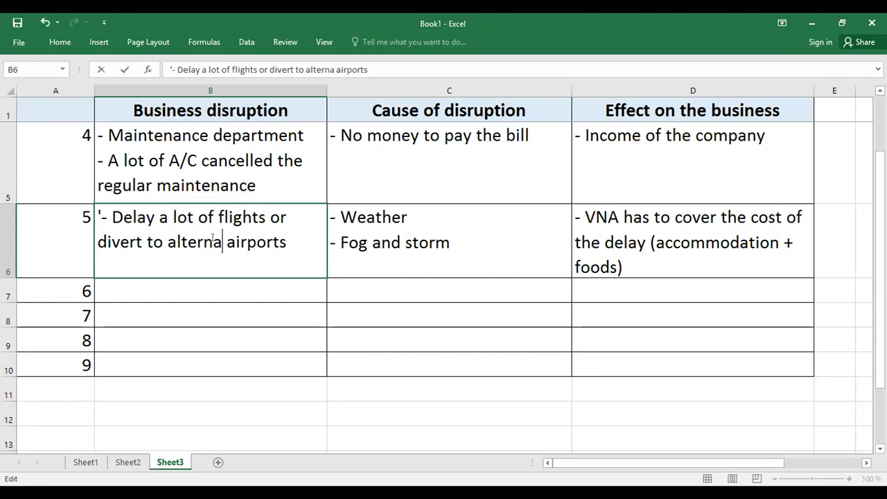
{"action": "type", "text": "tive"}
{"action": "left_click", "coordinate": [226, 300]}
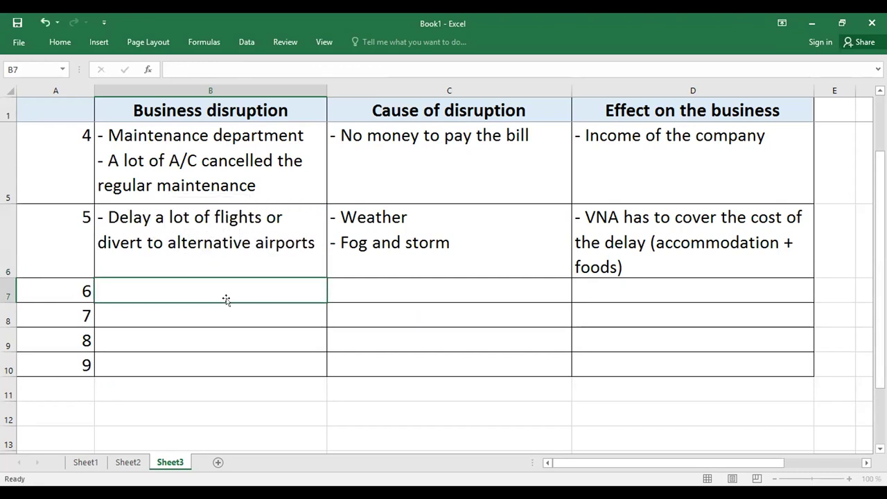